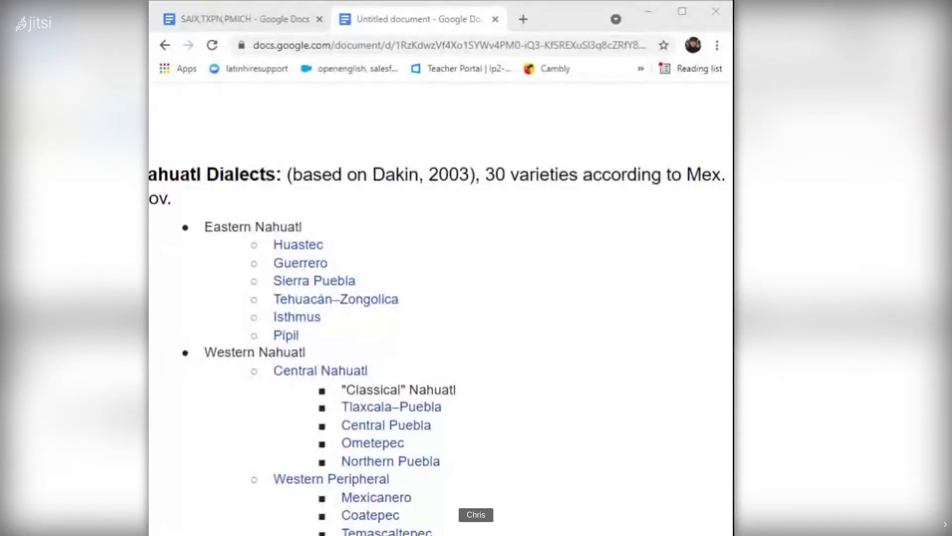
Scroll down the dialect list until the final Pochutec bullet is fully visible.
scroll(441, 307, down, 2)
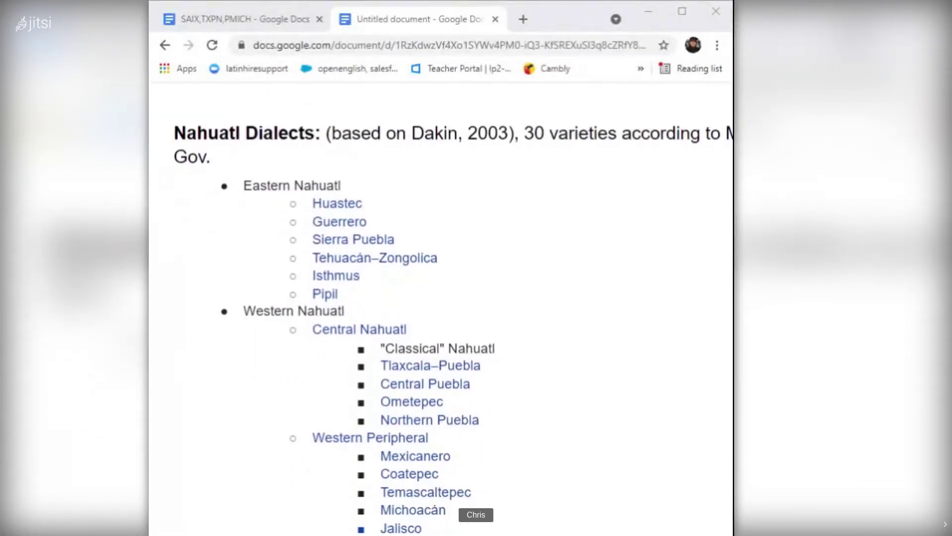
scroll(441, 307, down, 1)
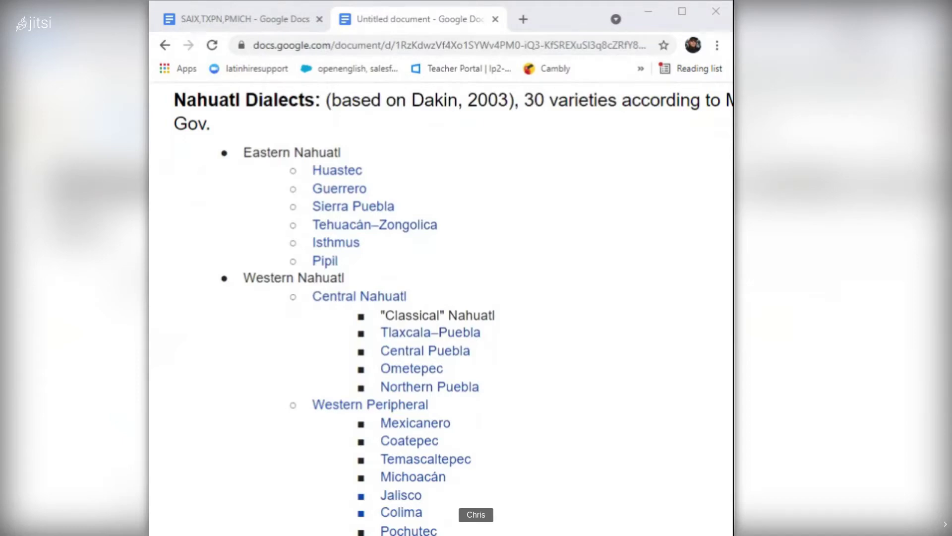
scroll(451, 314, right, 1)
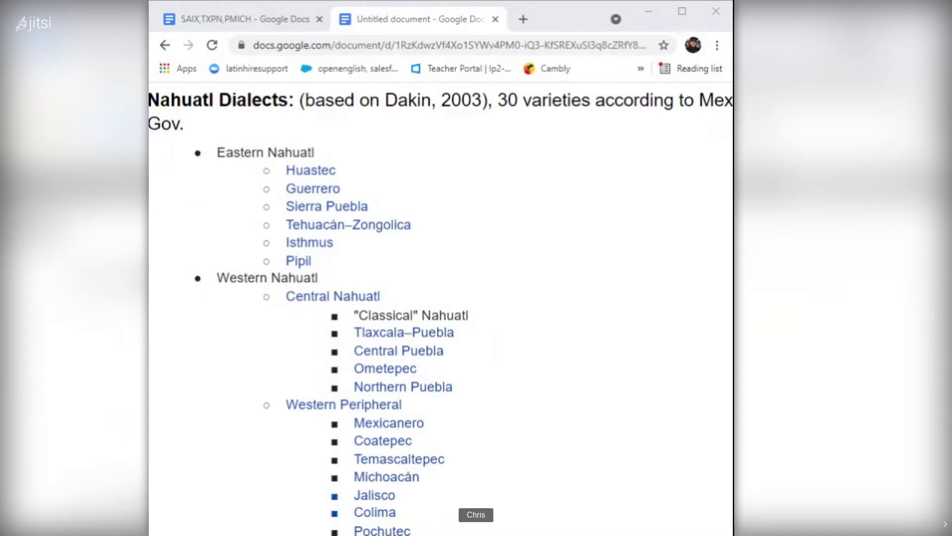
scroll(441, 308, down, 1)
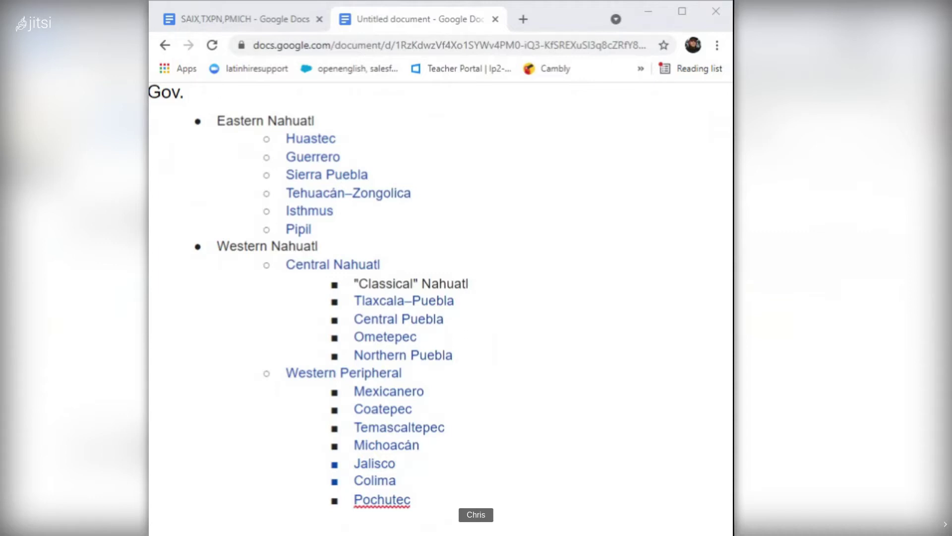
scroll(310, 295, down, 1)
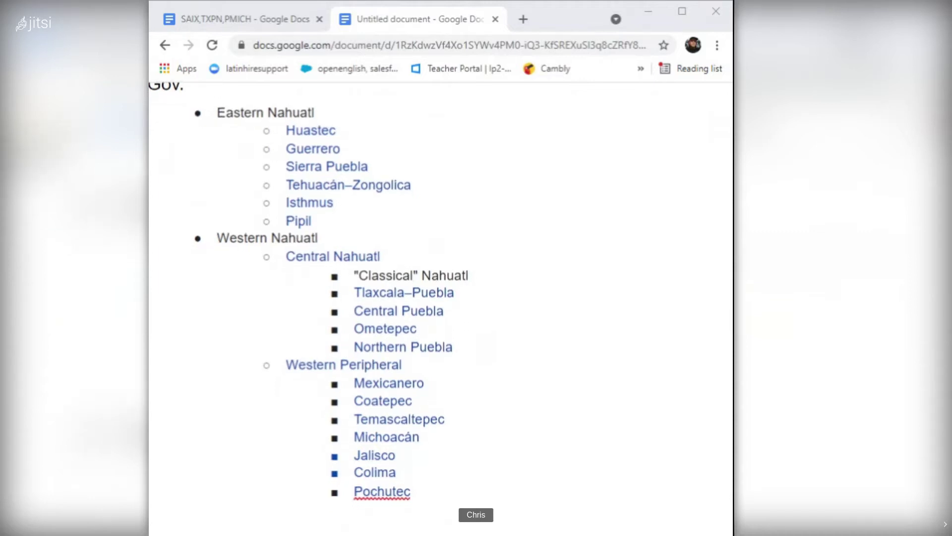
scroll(309, 295, down, 1)
scroll(310, 294, up, 2)
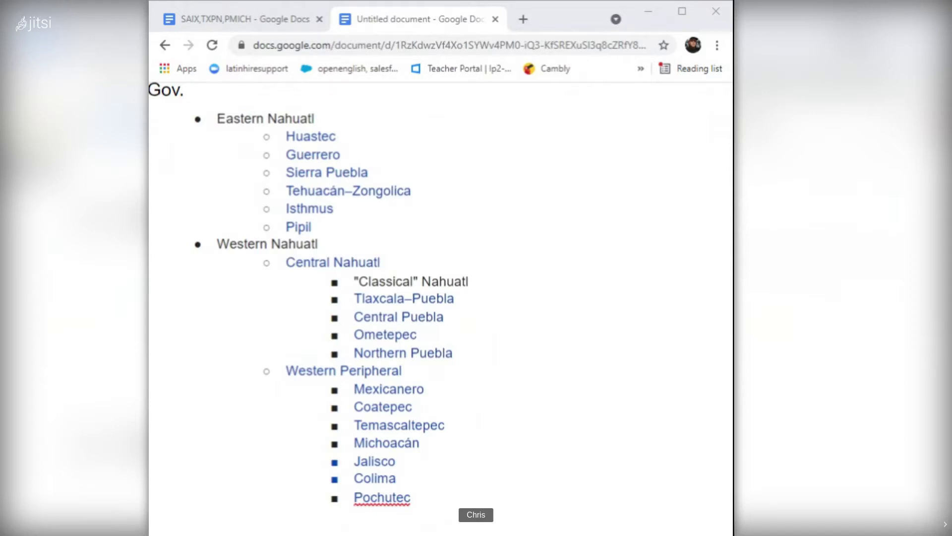
Scroll past the Western Nahuatl section to the empty page space below Pochutec.
scroll(441, 297, down, 3)
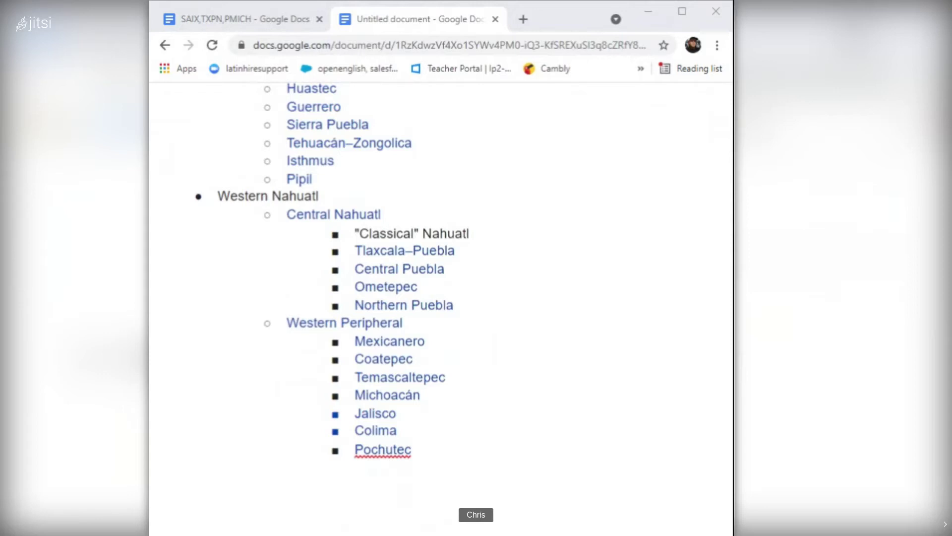
scroll(377, 273, down, 2)
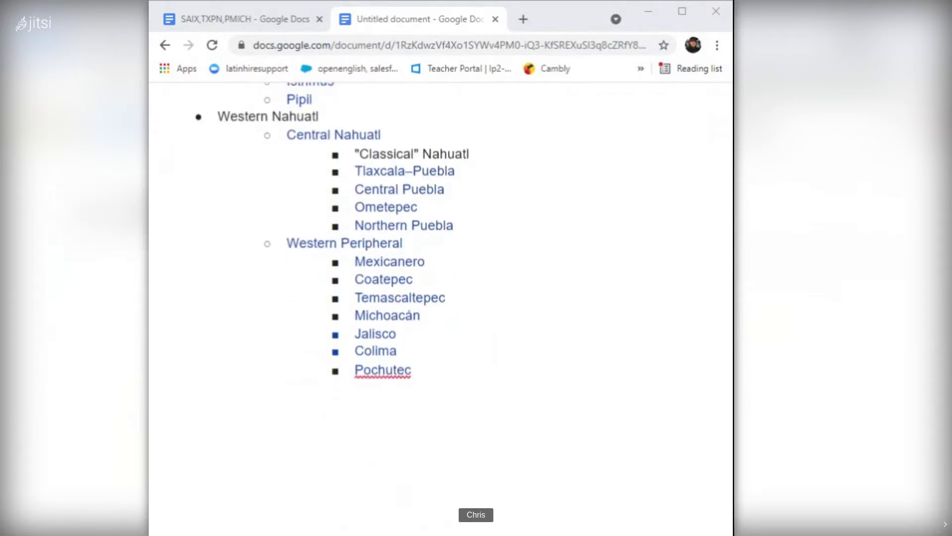
scroll(332, 231, down, 1)
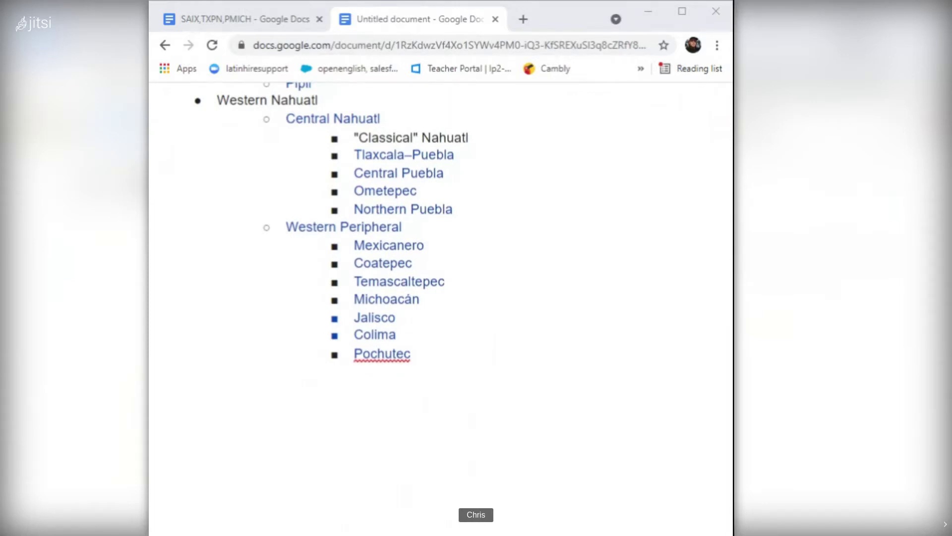
scroll(332, 230, down, 10)
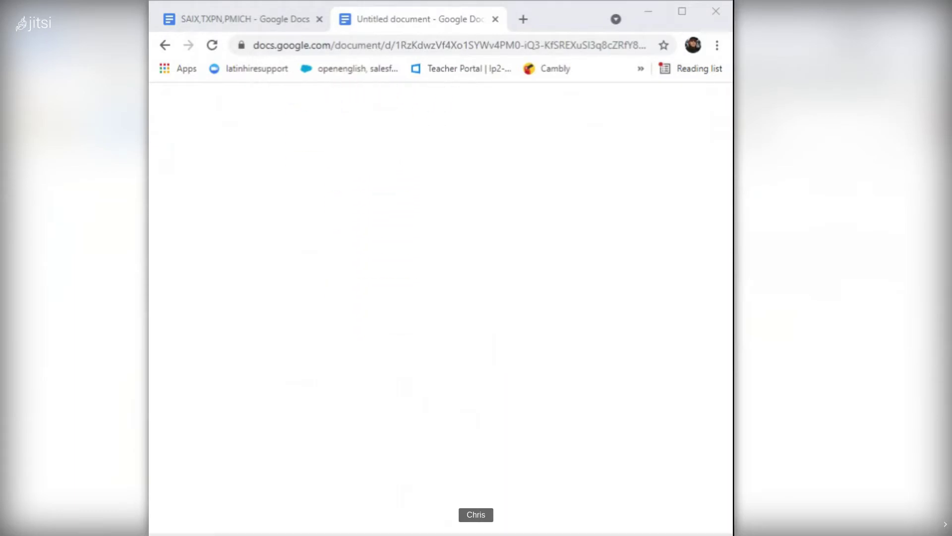
Leave compact mode and scroll to the Western peripheral Nahuatl zone heading and its map.
scroll(331, 231, down, 5)
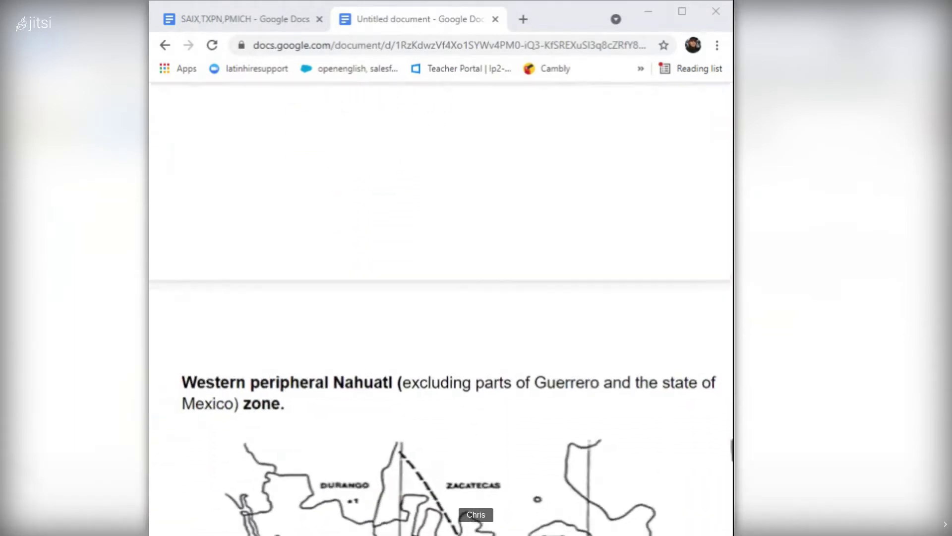
key(Escape)
scroll(437, 347, down, 3)
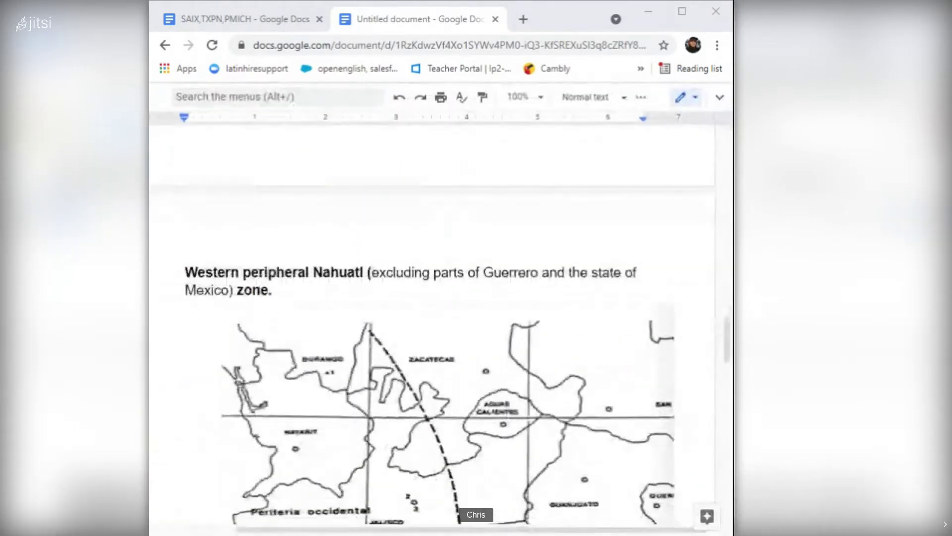
scroll(437, 348, down, 4)
scroll(436, 347, up, 3)
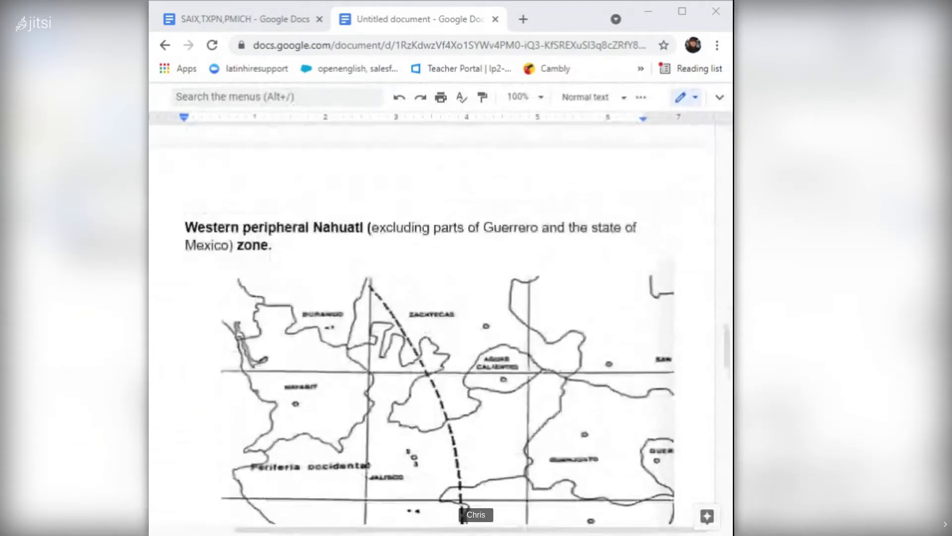
scroll(436, 347, down, 2)
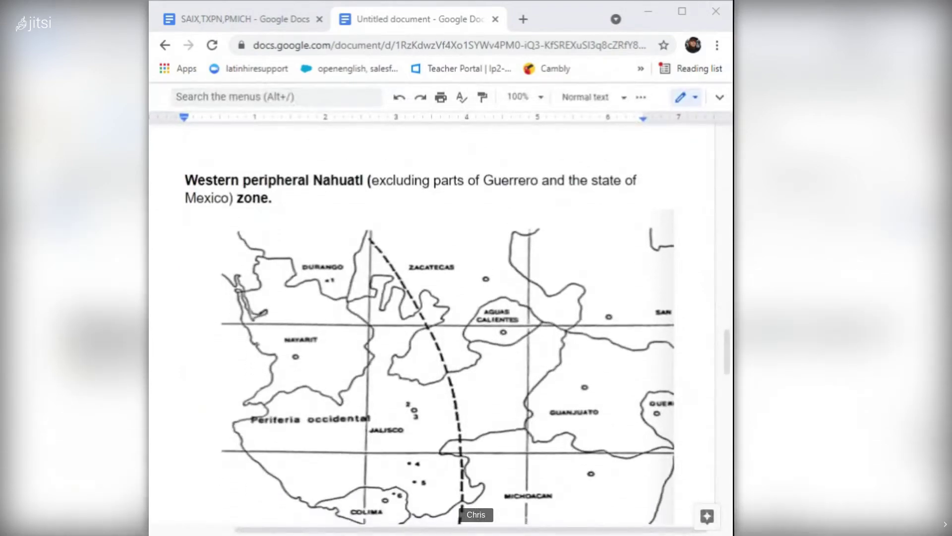
scroll(436, 348, down, 1)
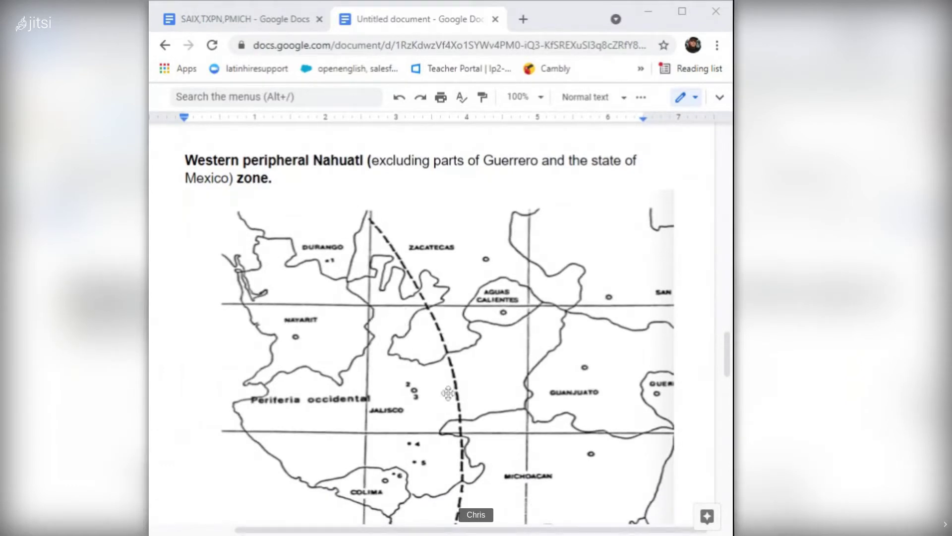
scroll(448, 392, down, 1)
scroll(448, 393, down, 1)
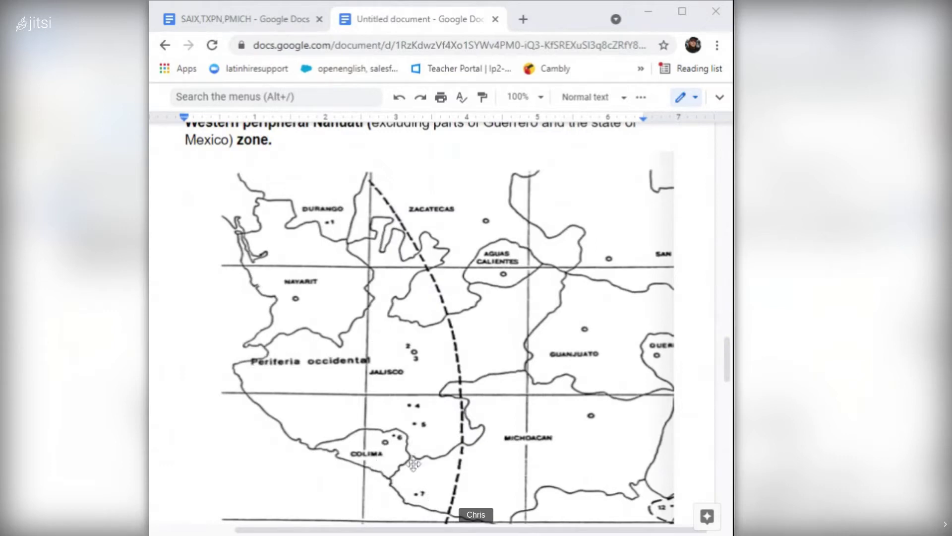
scroll(455, 287, up, 1)
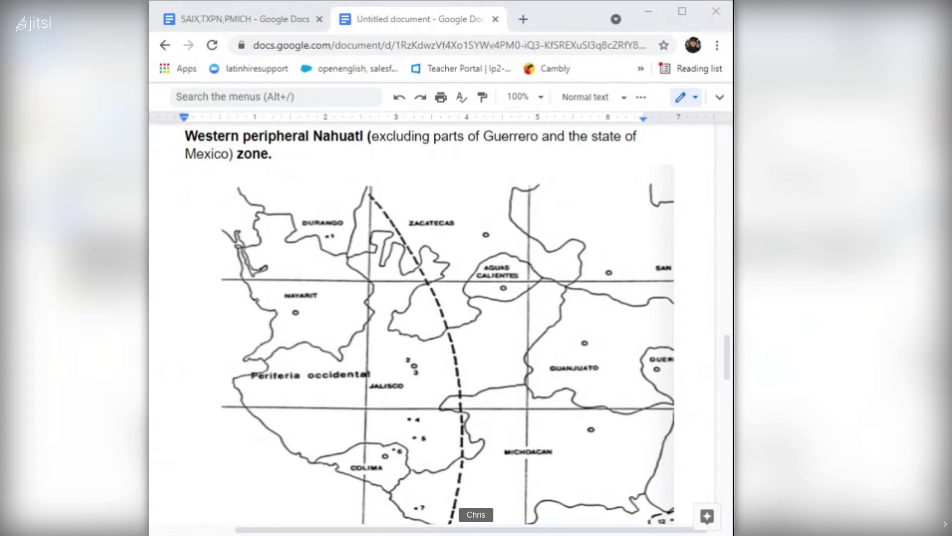
scroll(286, 399, down, 1)
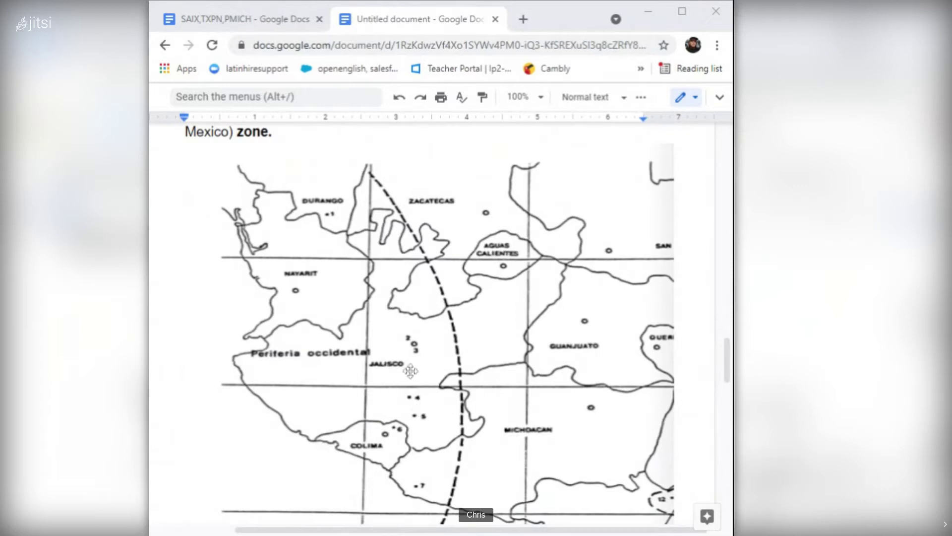
scroll(410, 371, up, 5)
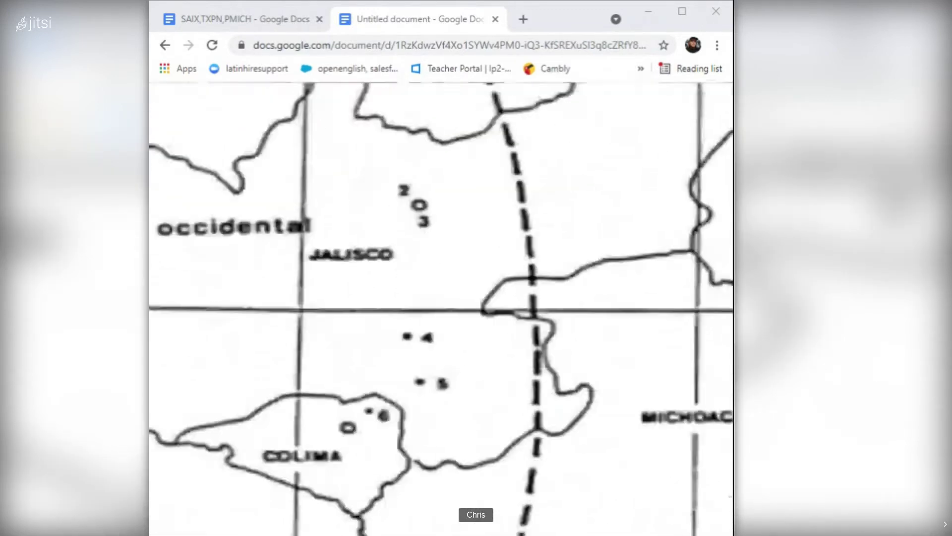
scroll(443, 361, up, 1)
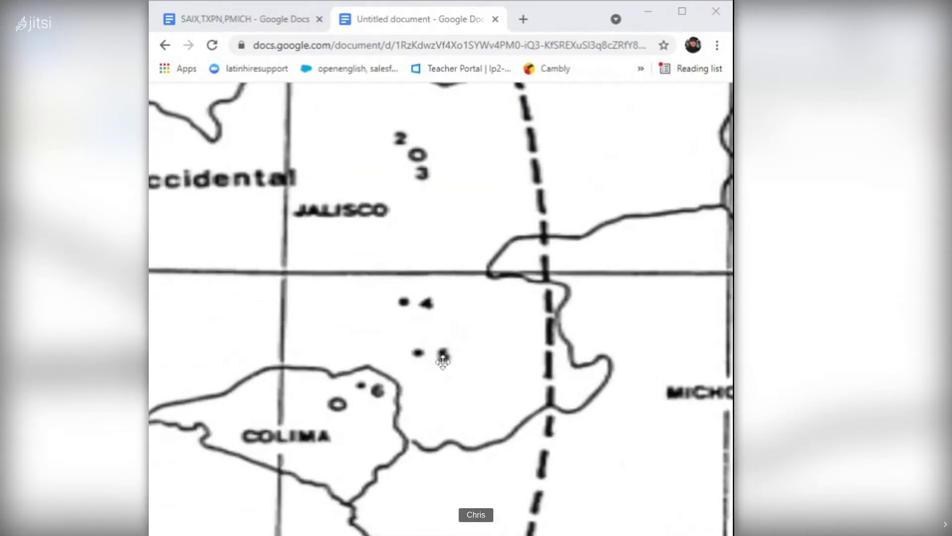
scroll(443, 361, up, 1)
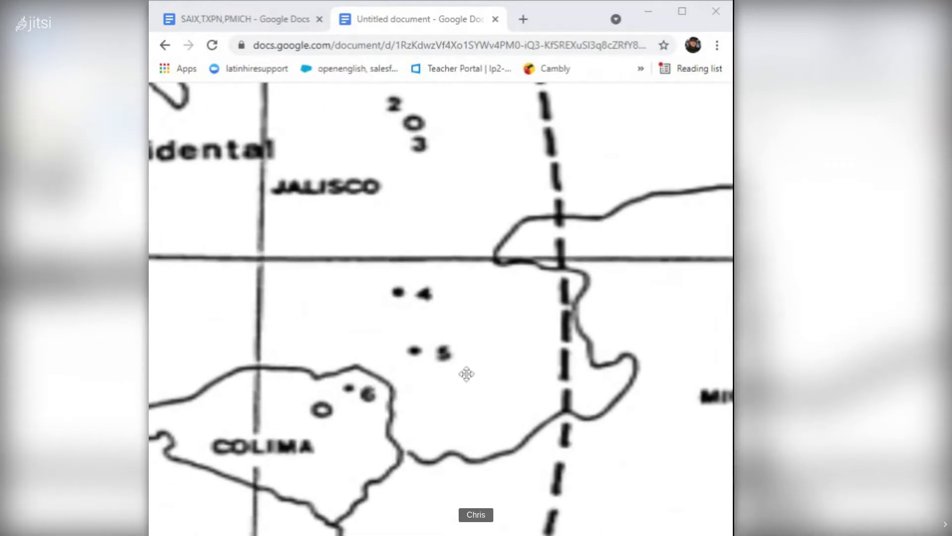
scroll(466, 374, down, 2)
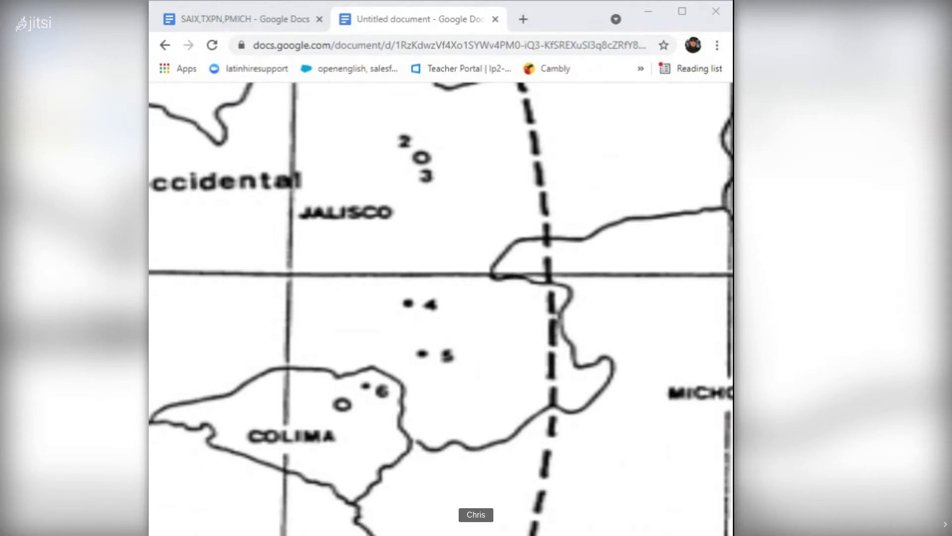
scroll(442, 307, down, 2)
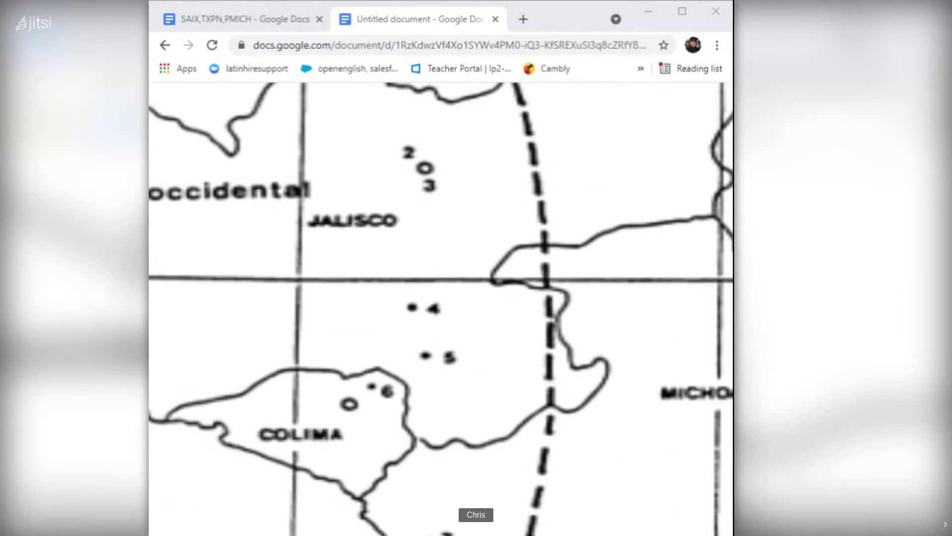
scroll(441, 307, down, 1)
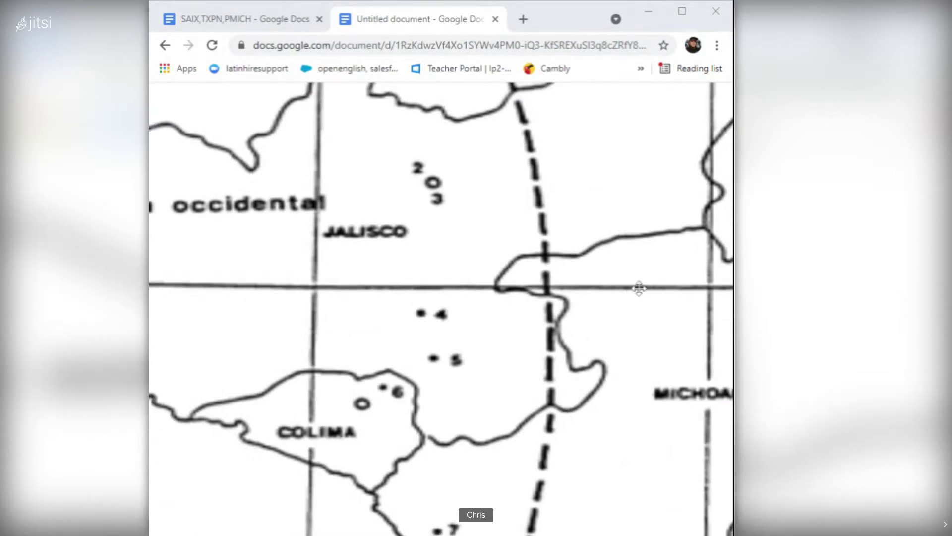
scroll(544, 390, down, 2)
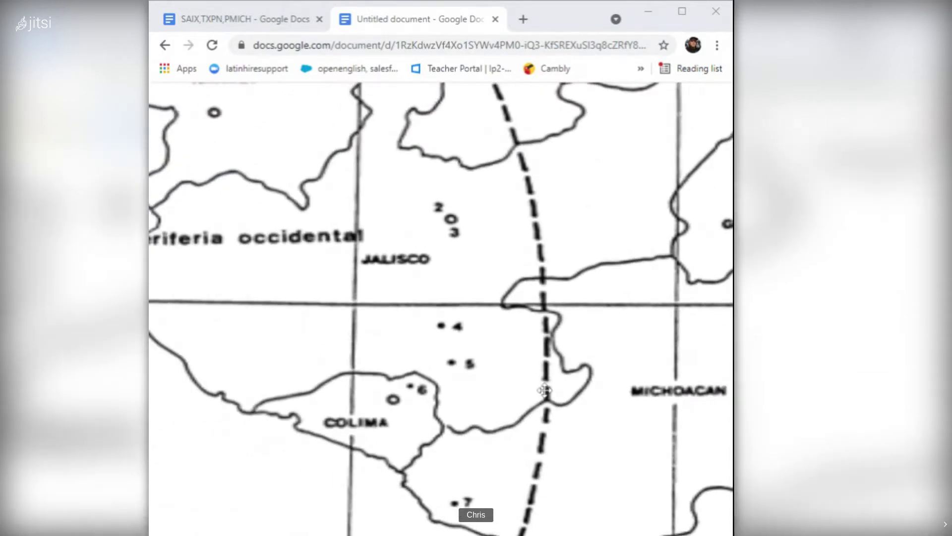
scroll(545, 390, up, 4)
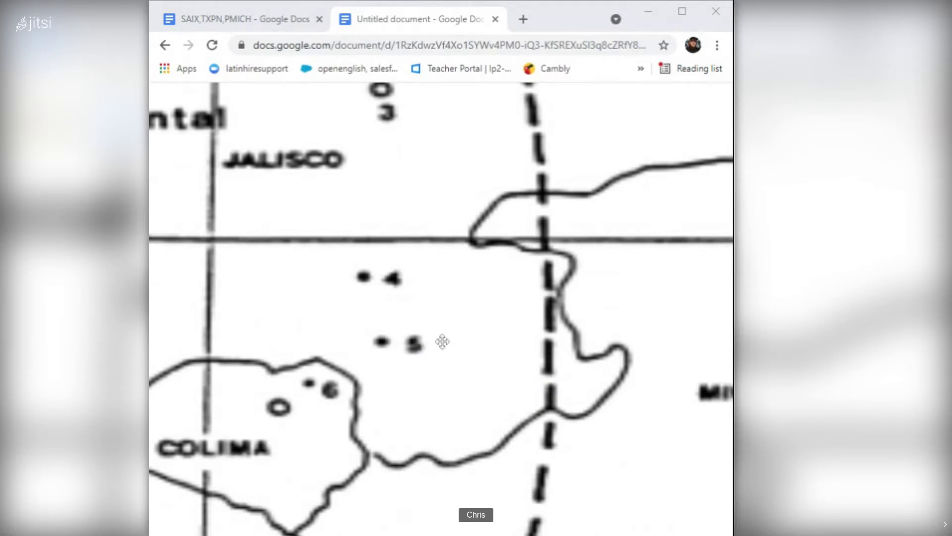
scroll(442, 341, up, 1)
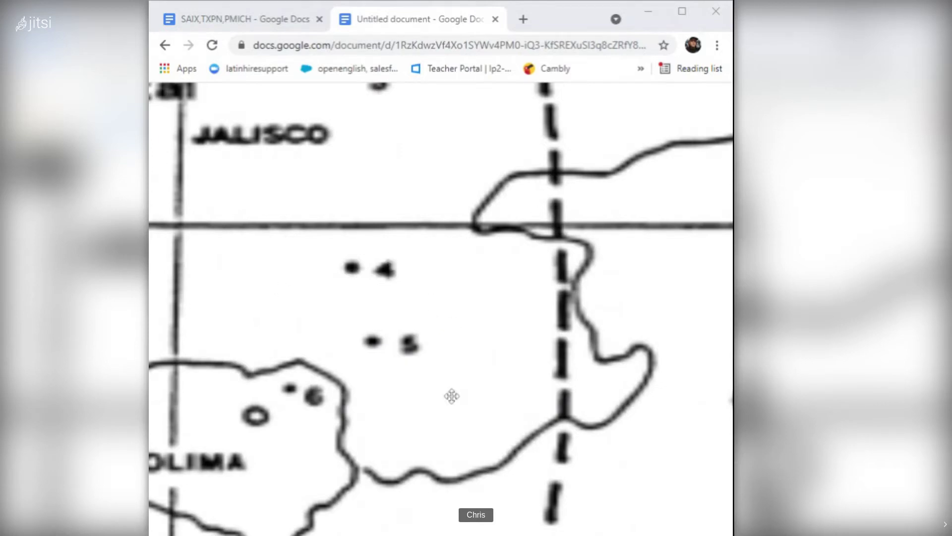
scroll(451, 397, down, 3)
scroll(451, 396, down, 3)
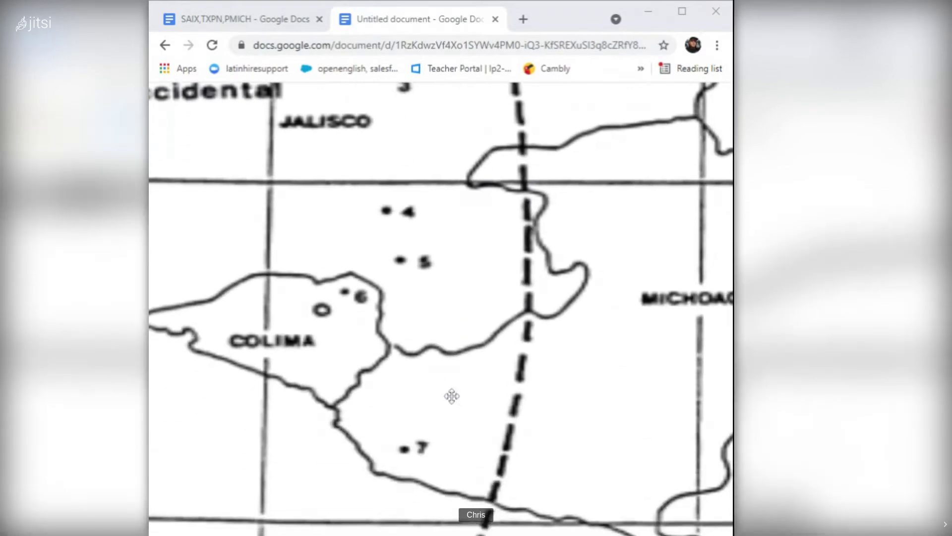
Scroll the map up to show Durango's site 1, Zacatecas and Nayarit.
scroll(441, 308, down, 5)
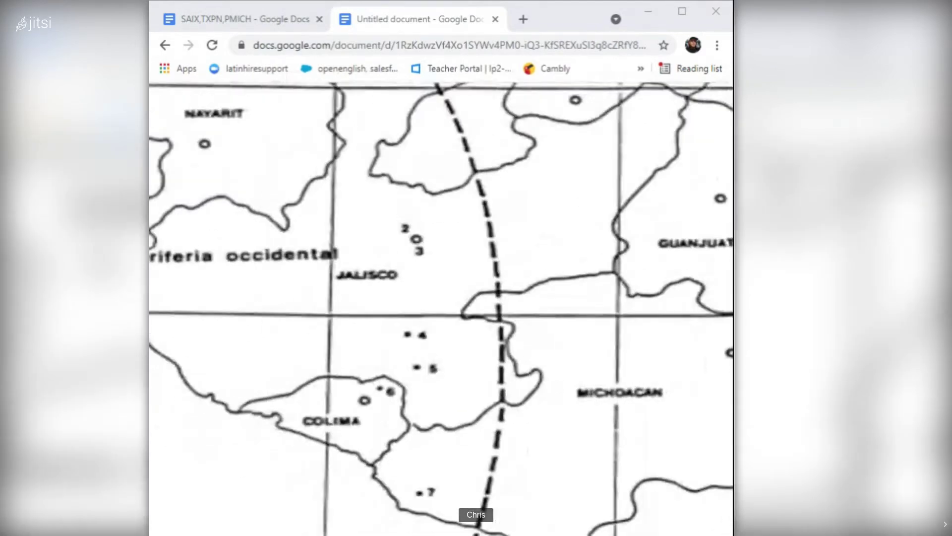
scroll(442, 308, down, 2)
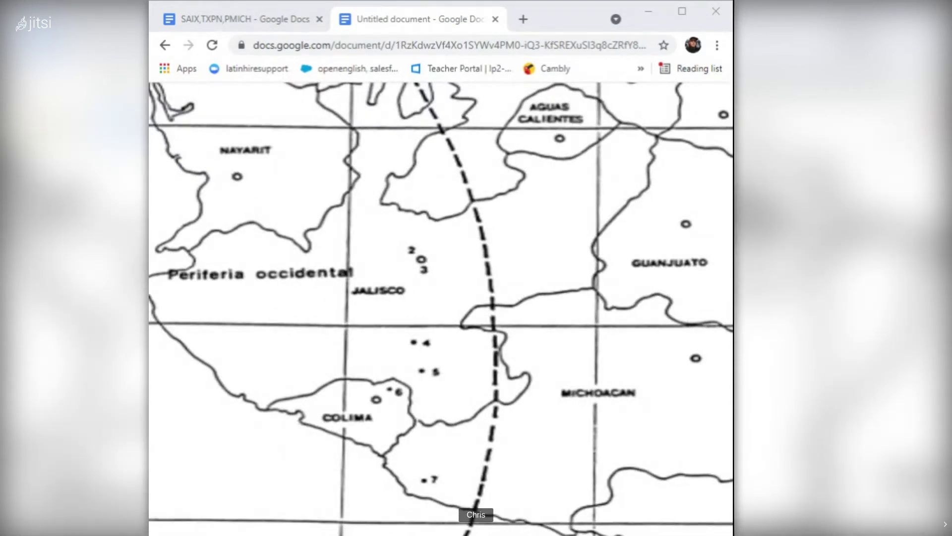
scroll(293, 216, up, 5)
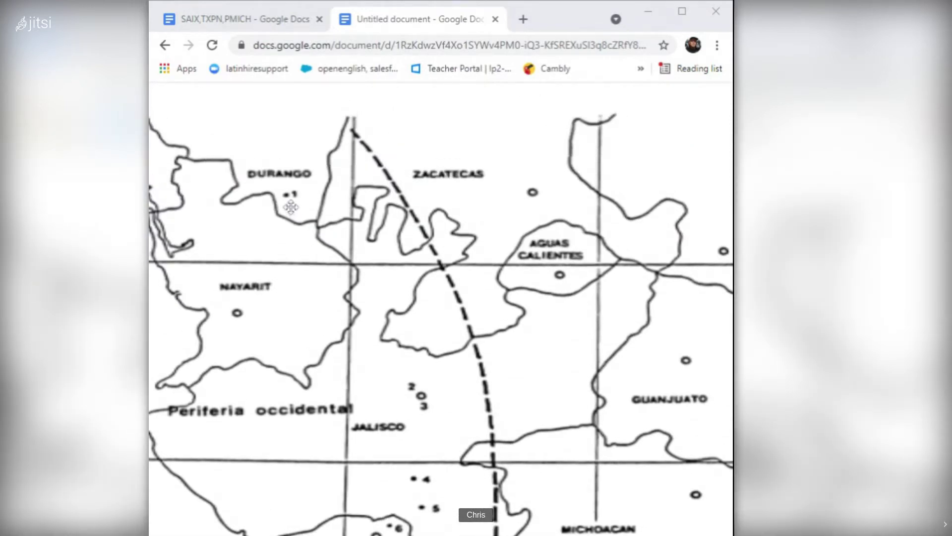
scroll(291, 209, up, 2)
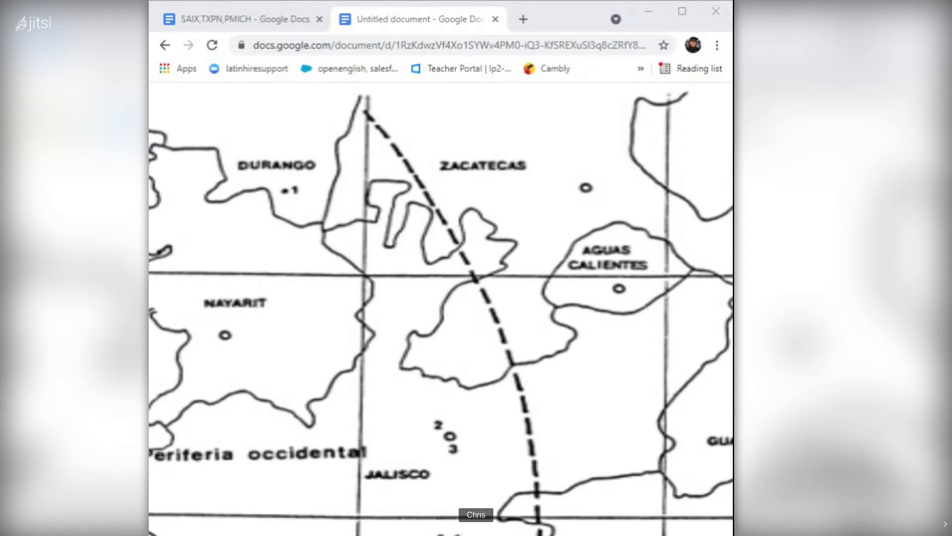
Scroll past the first map to the San Andres Ixtlan, Tuxpan and Pomaro list and its map.
scroll(308, 213, down, 5)
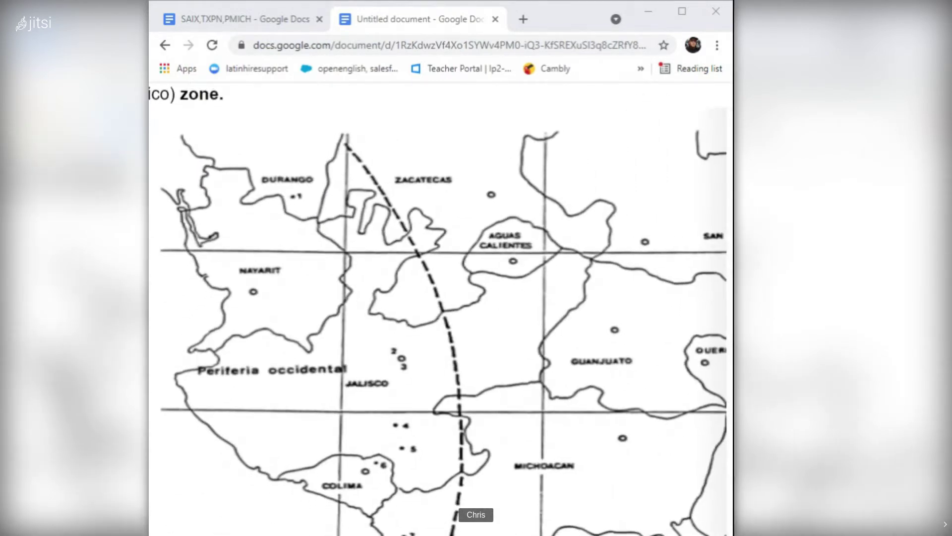
scroll(308, 213, down, 3)
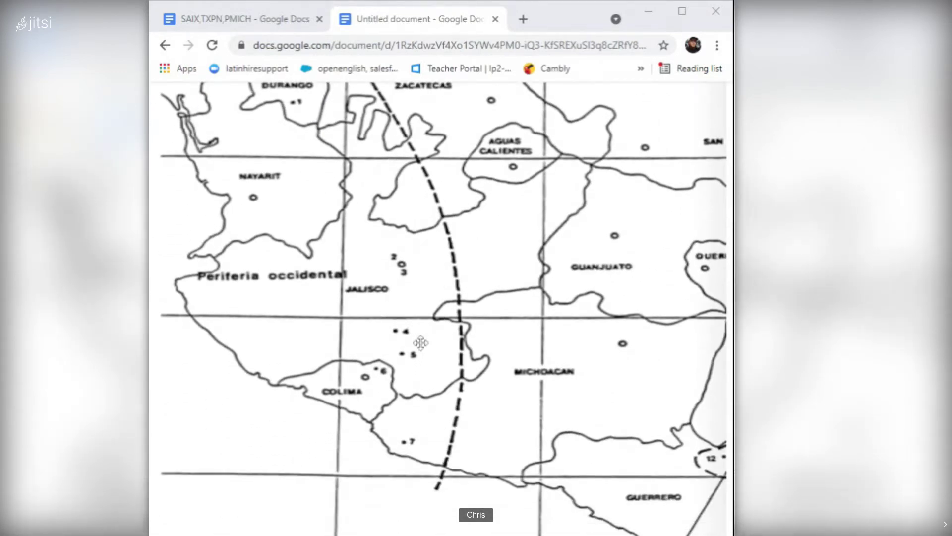
scroll(421, 343, down, 5)
scroll(421, 342, down, 10)
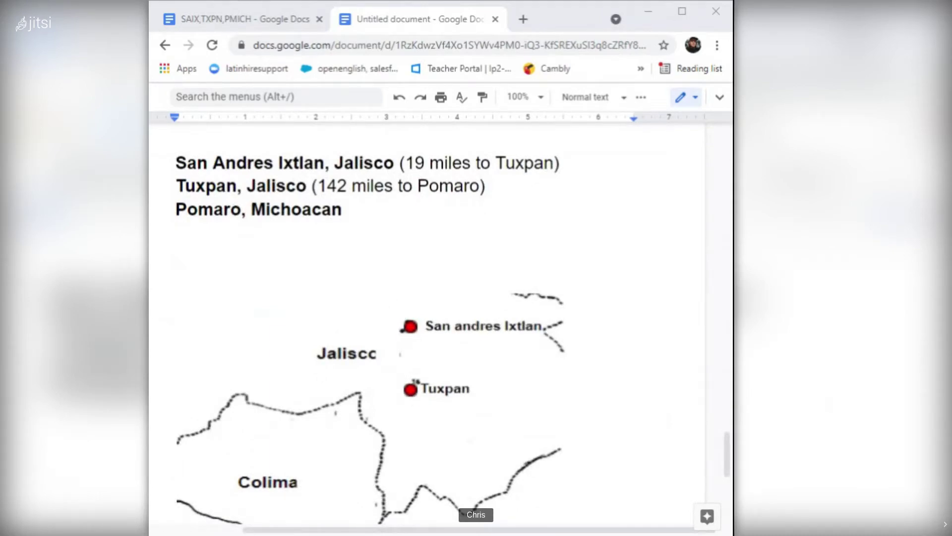
scroll(442, 400, down, 3)
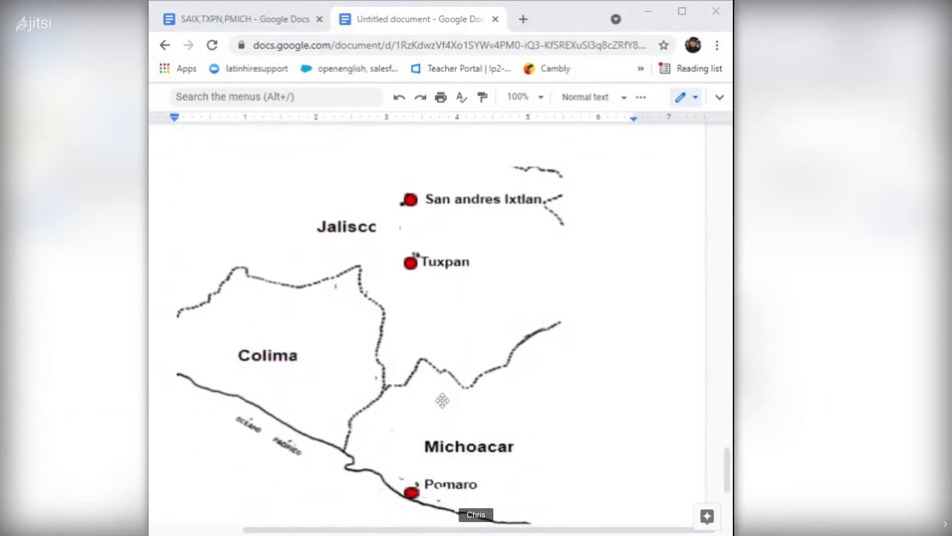
scroll(442, 400, up, 3)
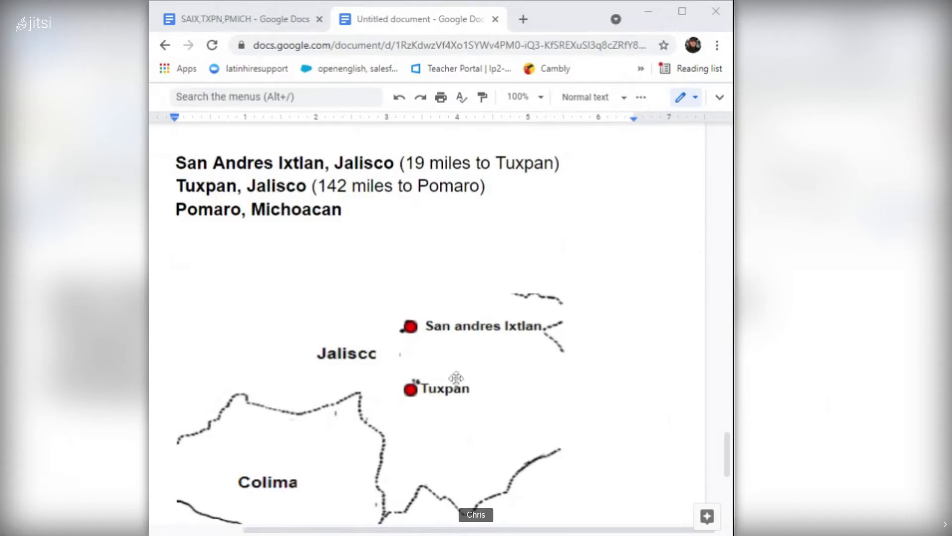
scroll(456, 378, down, 3)
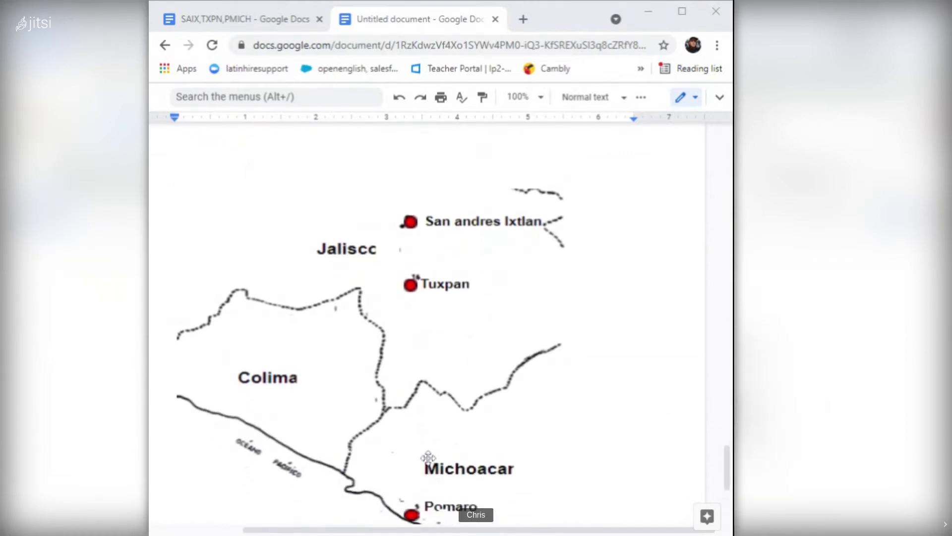
scroll(427, 456, up, 2)
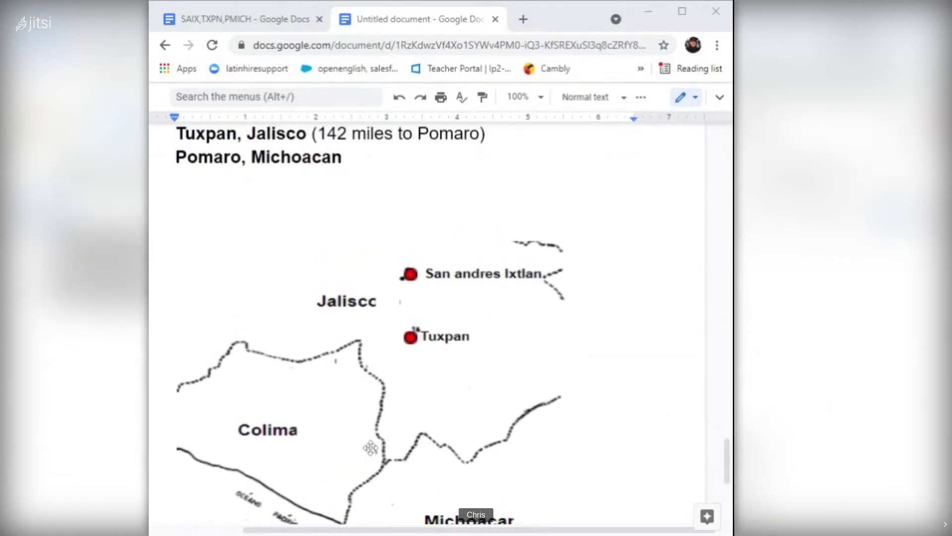
scroll(378, 379, up, 3)
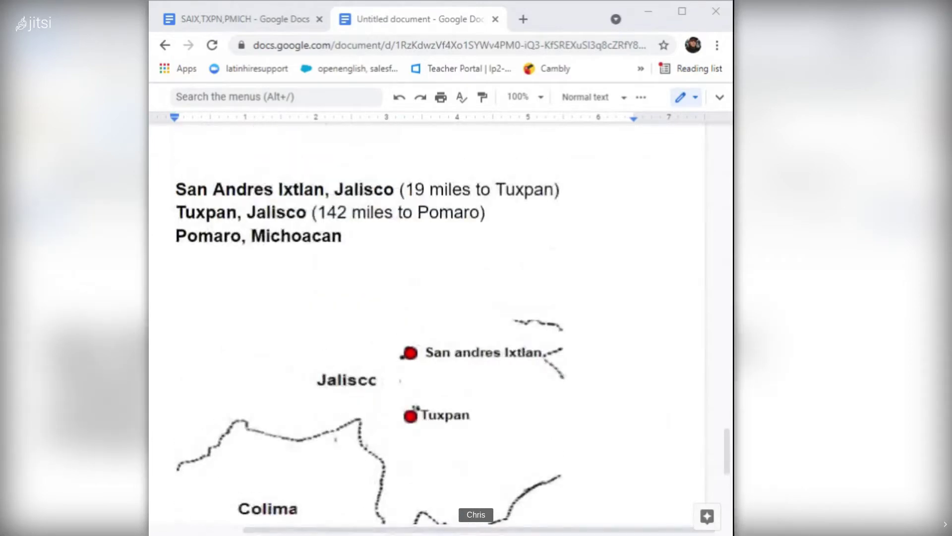
scroll(485, 397, down, 5)
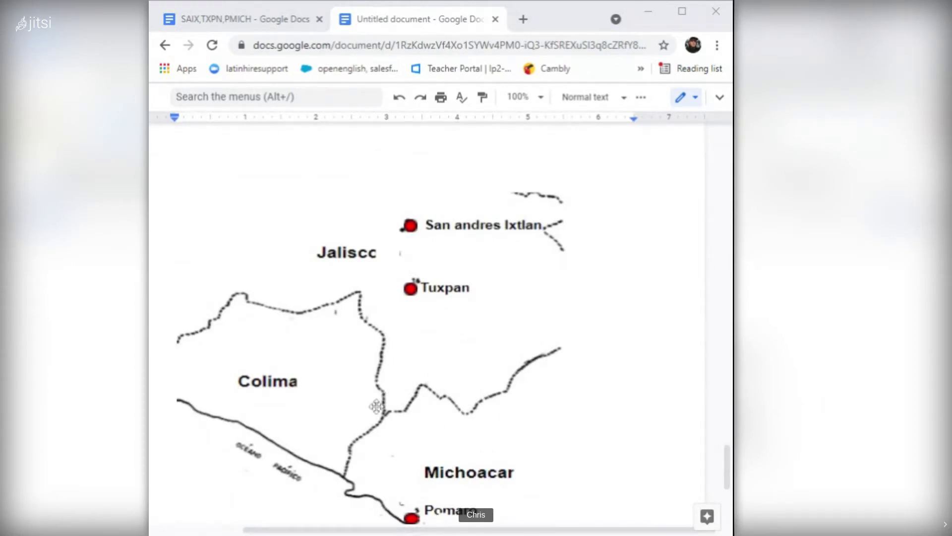
scroll(376, 405, up, 2)
scroll(376, 404, down, 2)
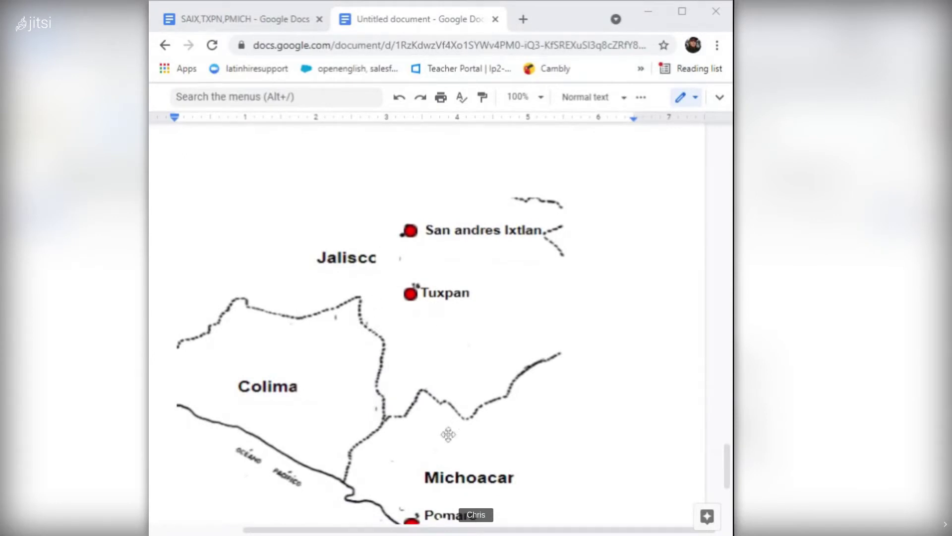
scroll(447, 435, down, 2)
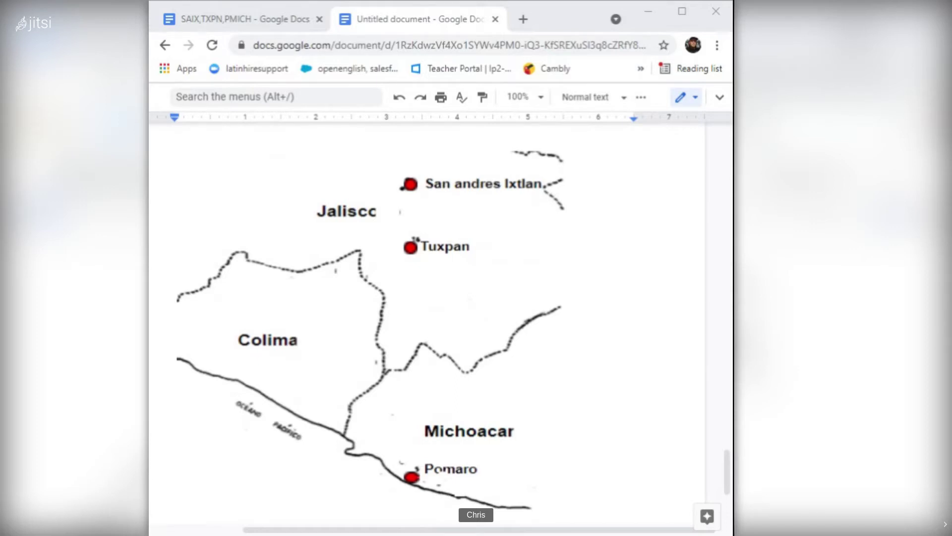
scroll(427, 323, up, 4)
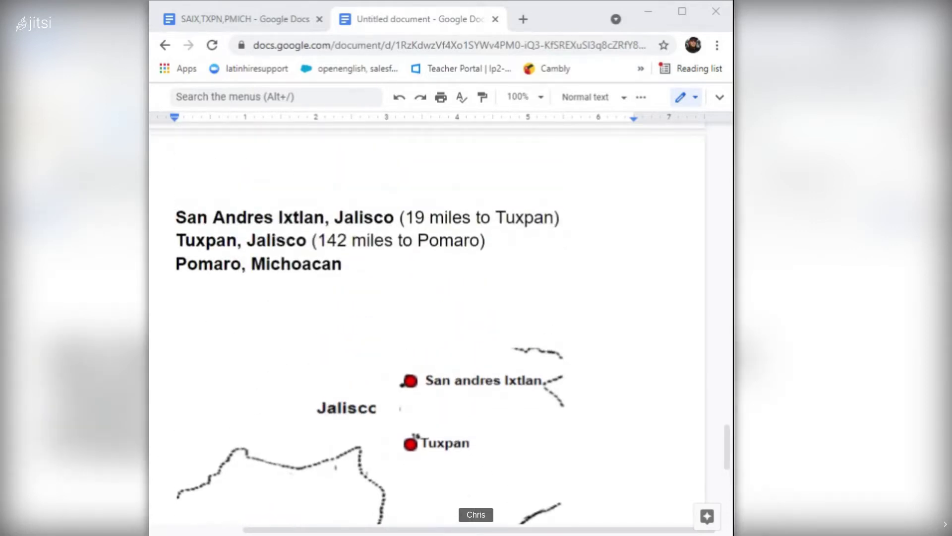
scroll(427, 322, up, 1)
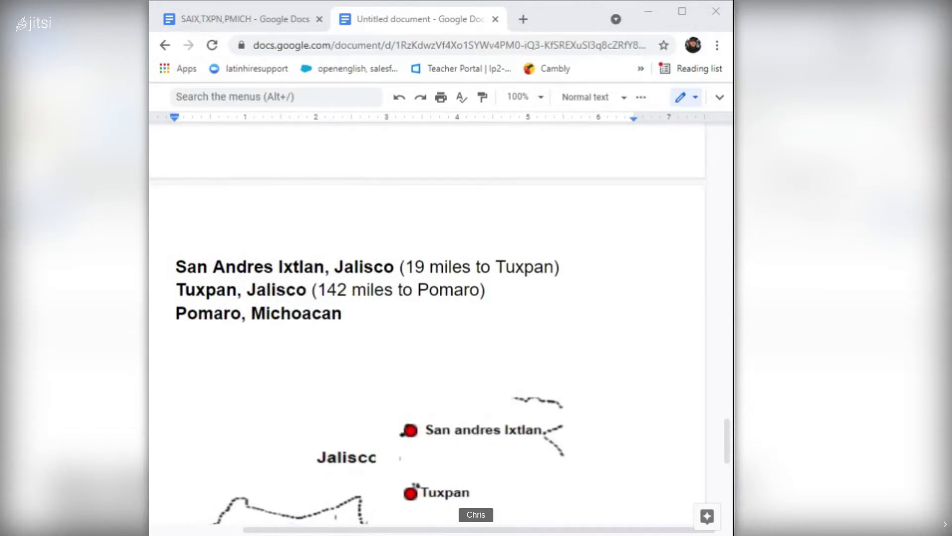
scroll(427, 347, up, 2)
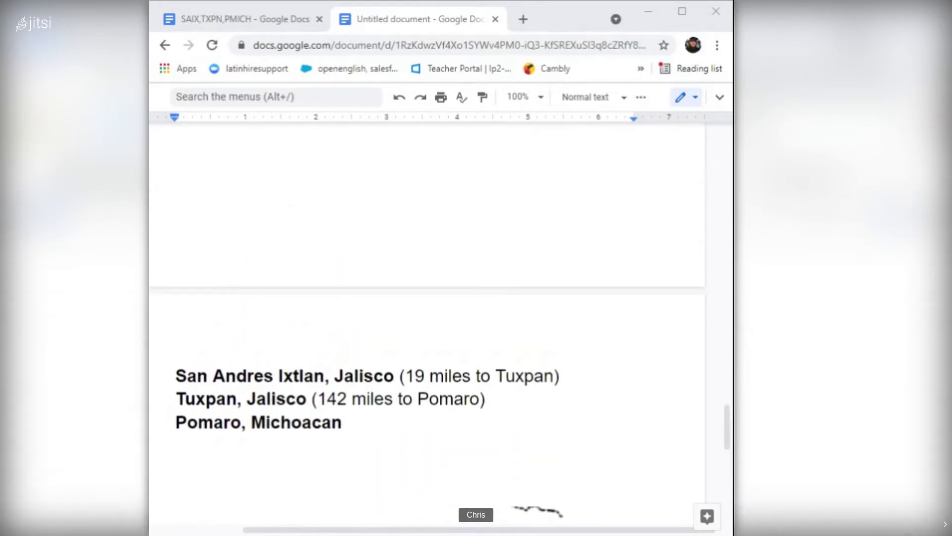
scroll(530, 310, down, 5)
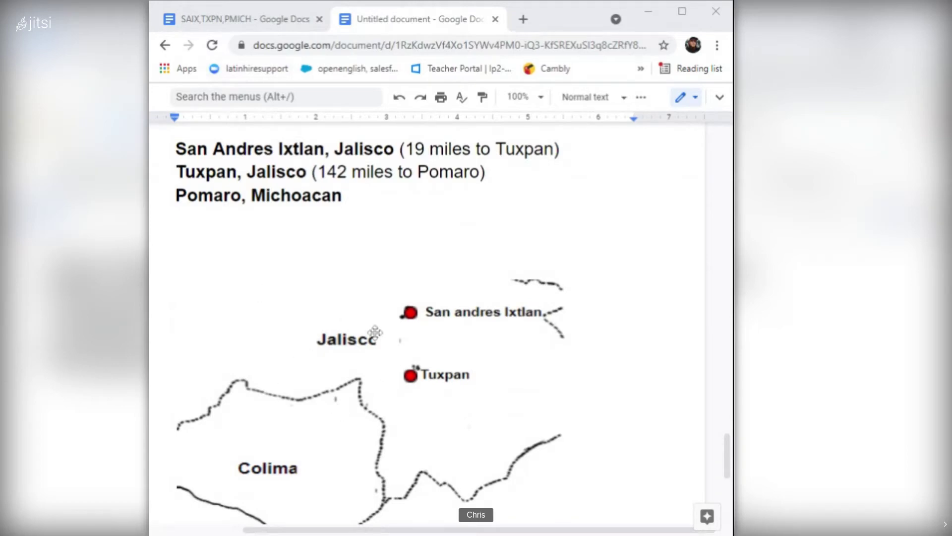
scroll(326, 317, down, 3)
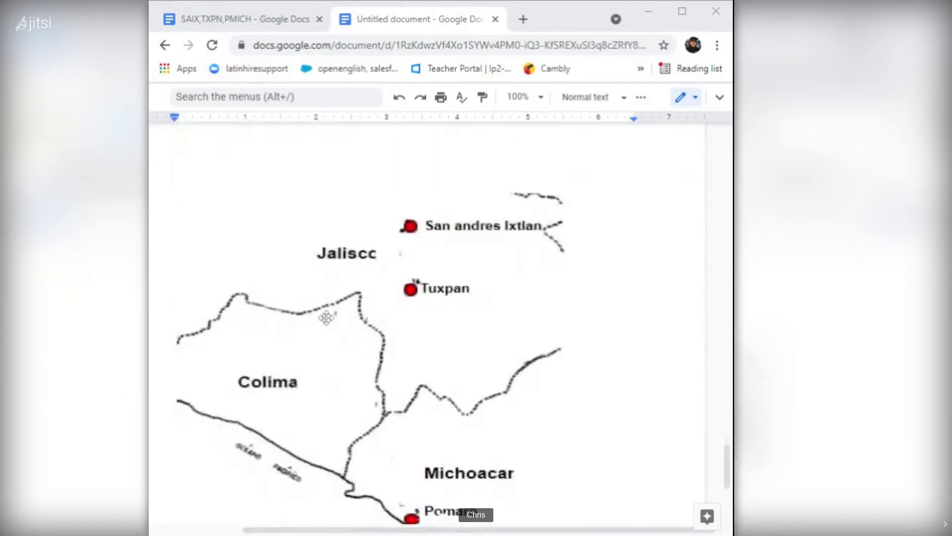
scroll(326, 317, down, 2)
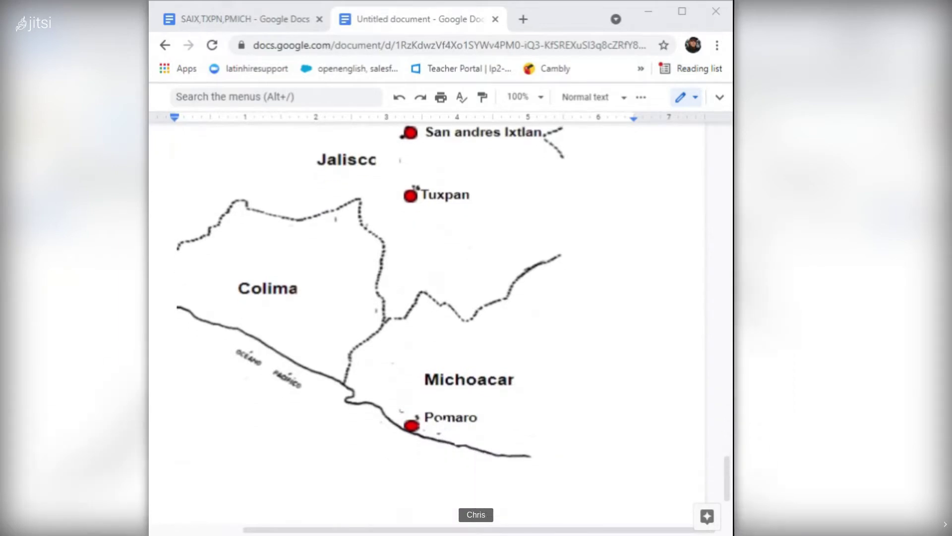
click(329, 314)
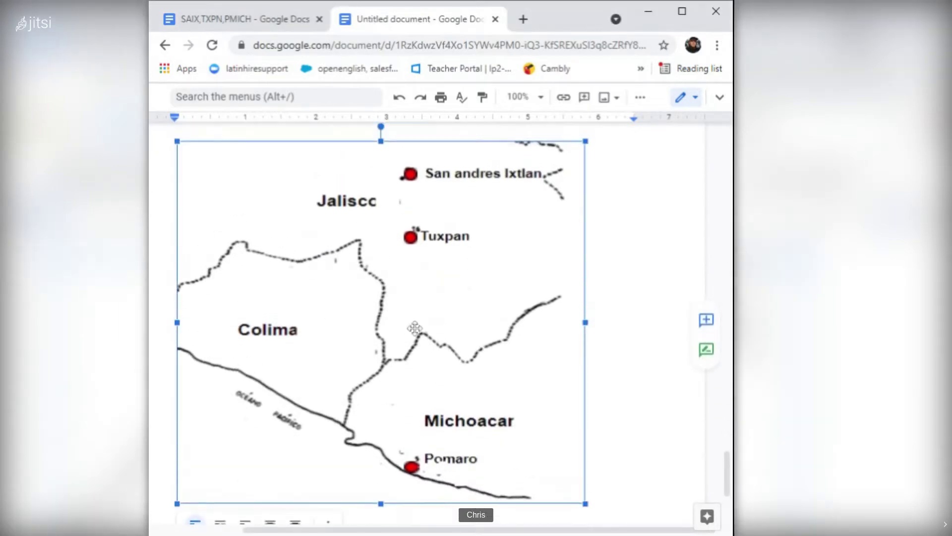
scroll(415, 329, down, 2)
scroll(415, 329, up, 2)
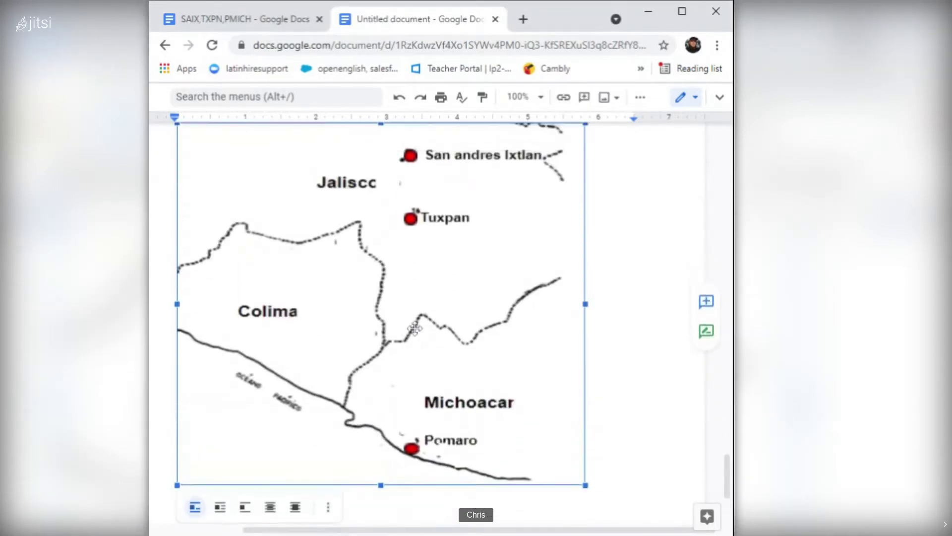
click(587, 480)
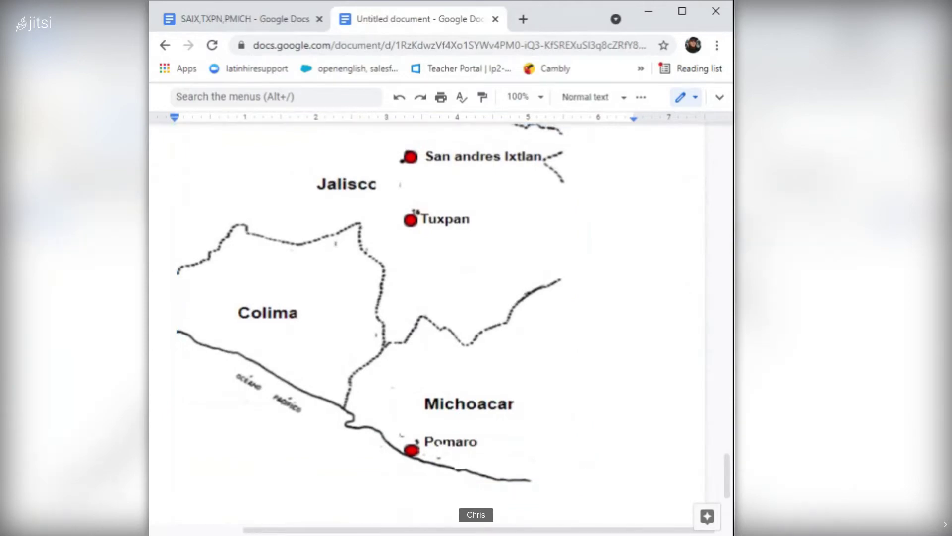
Switch to the SAIX,TXPN,PMICH document and enlarge it in compact mode.
click(257, 22)
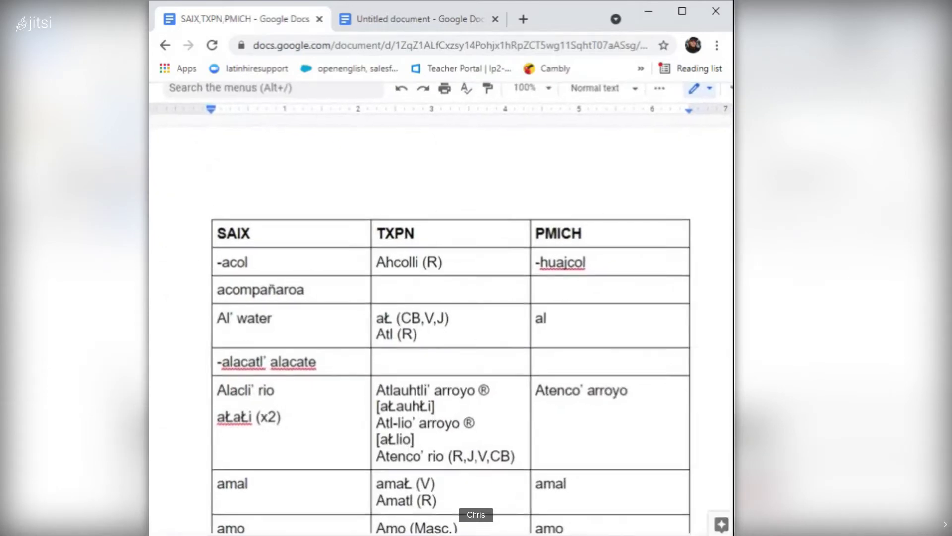
key(ctrl+shift+f)
key(ctrl+plus)
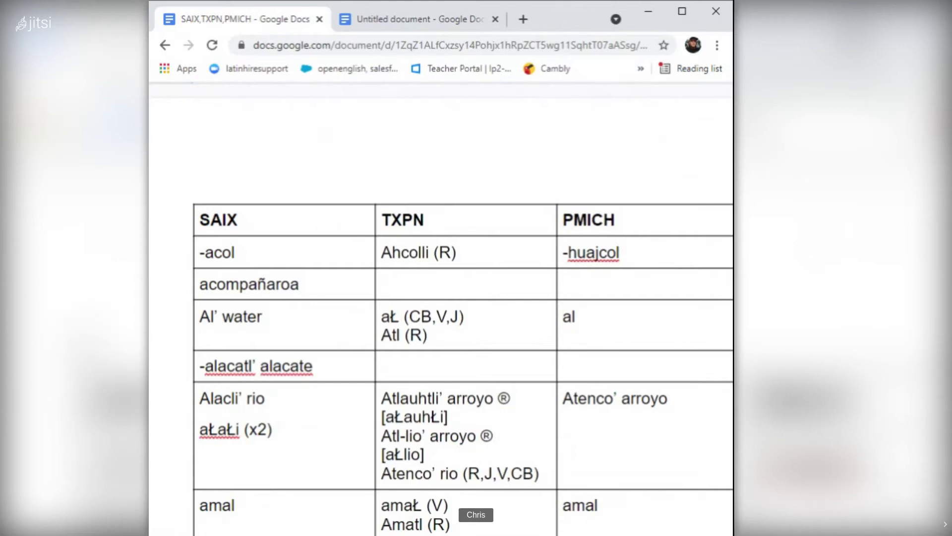
Scroll to the top of the vocabulary table, showing entries from -acol to amo.
scroll(442, 312, down, 1)
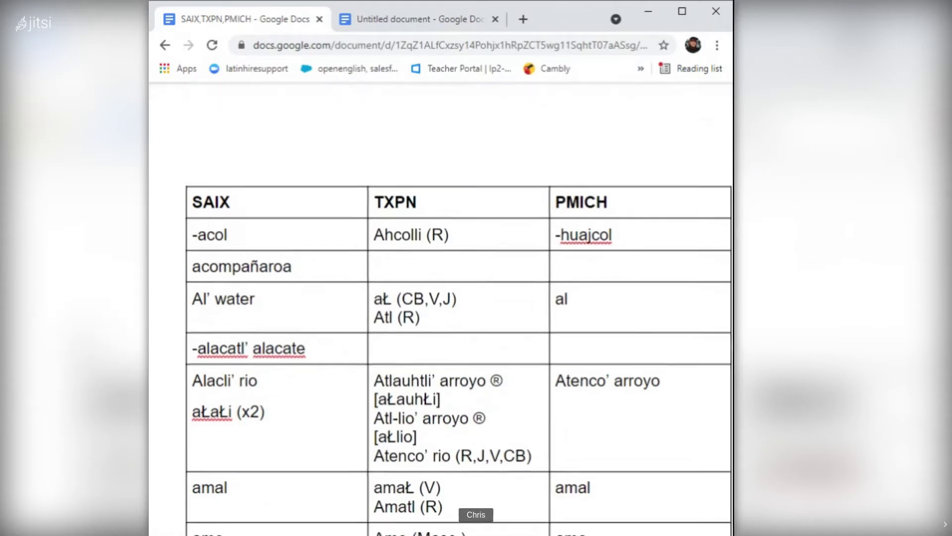
scroll(442, 313, down, 2)
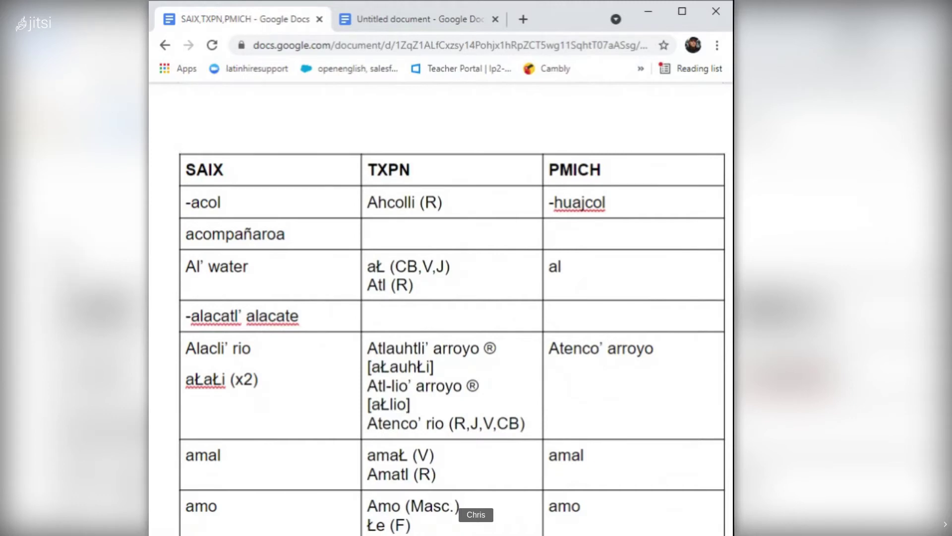
scroll(452, 337, down, 1)
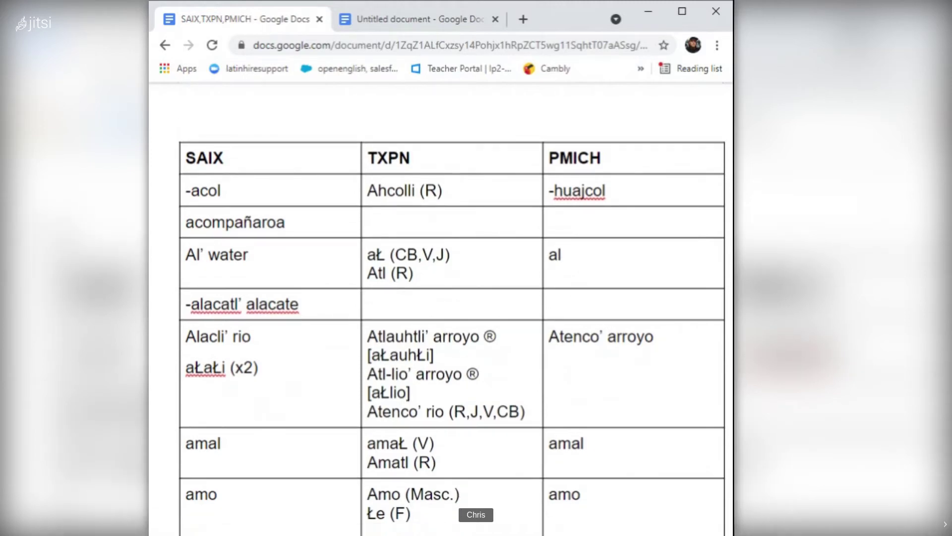
scroll(450, 336, down, 1)
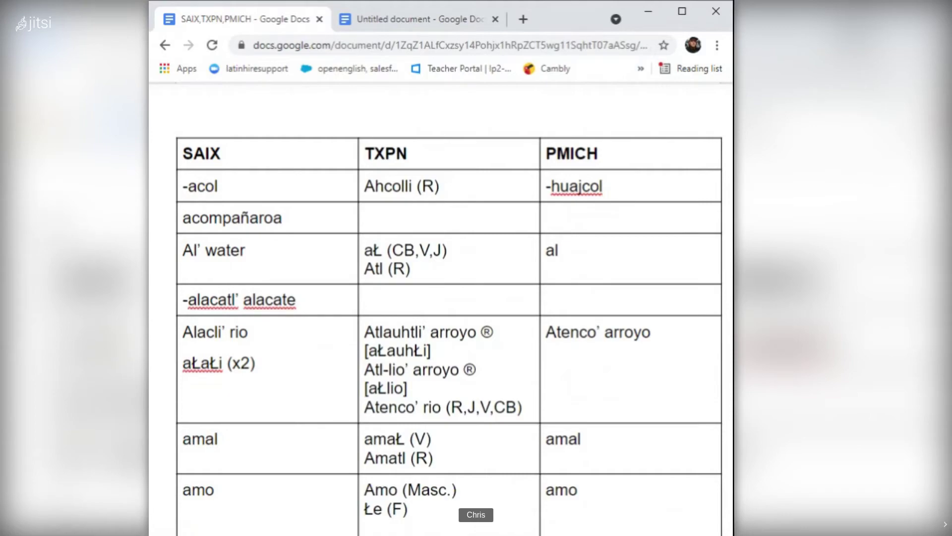
scroll(449, 307, down, 6)
scroll(448, 308, up, 5)
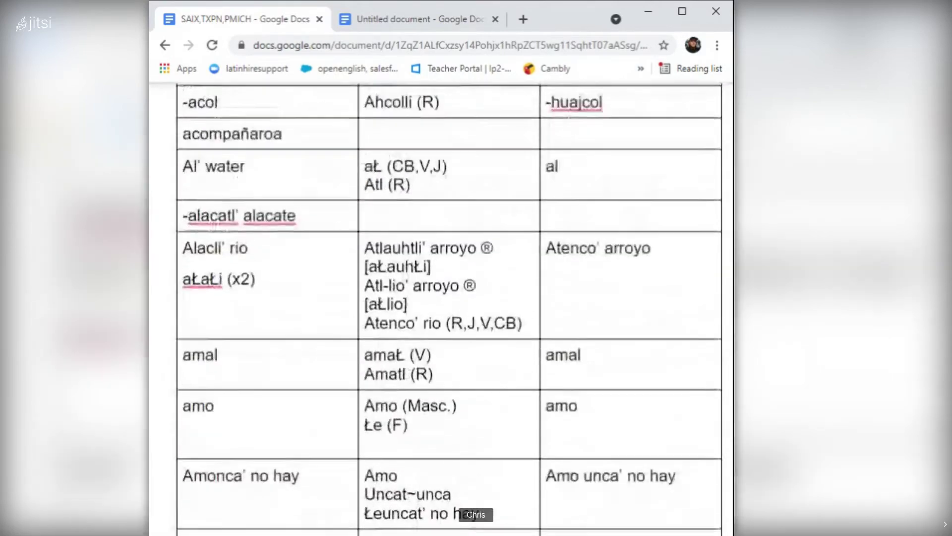
scroll(449, 308, up, 2)
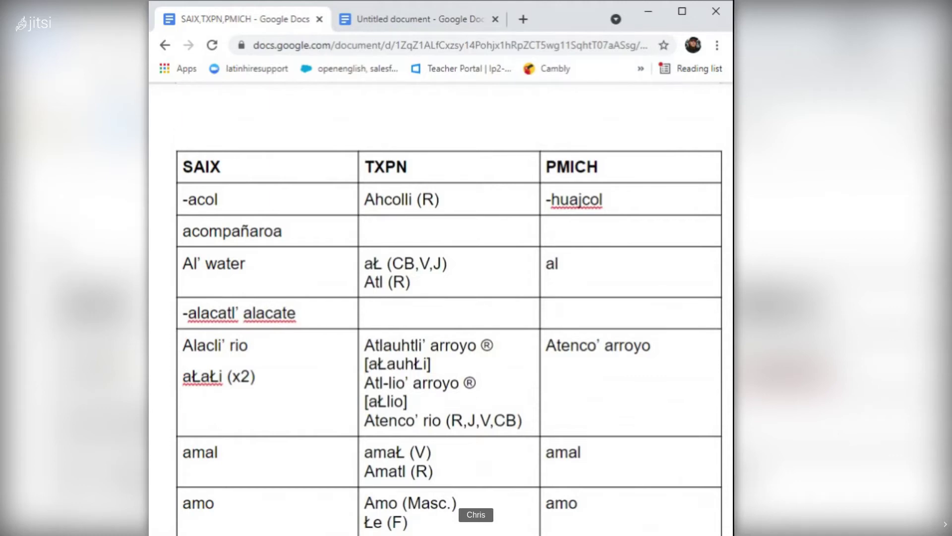
drag(219, 198, 223, 357)
click(221, 199)
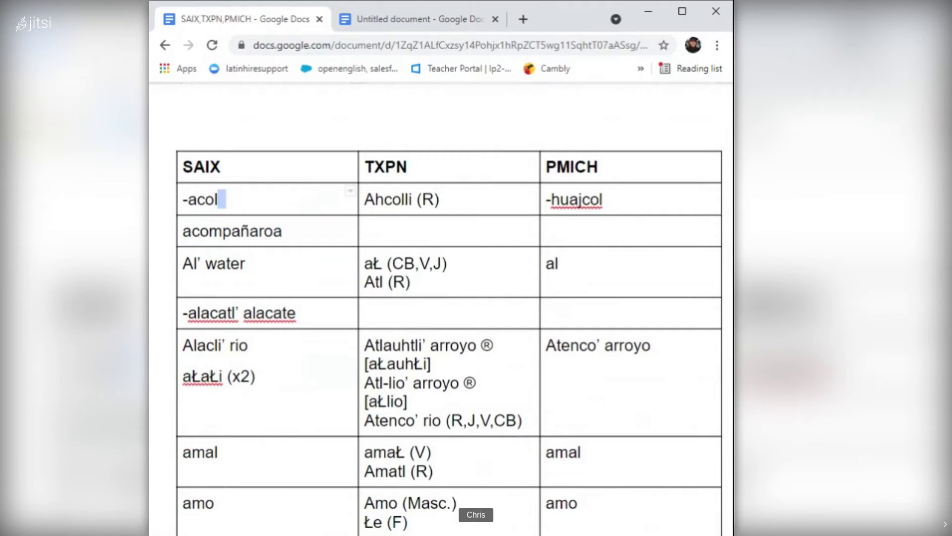
key(shift+Right)
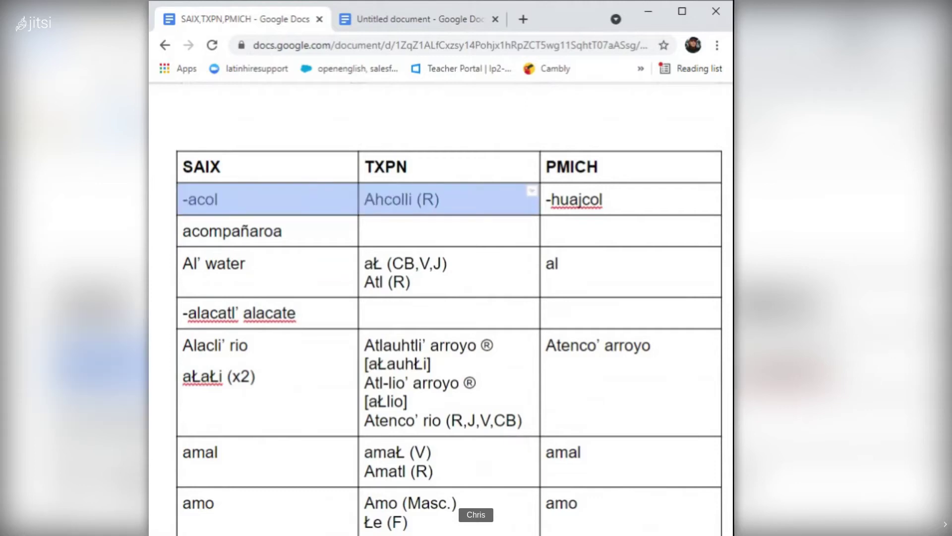
click(366, 231)
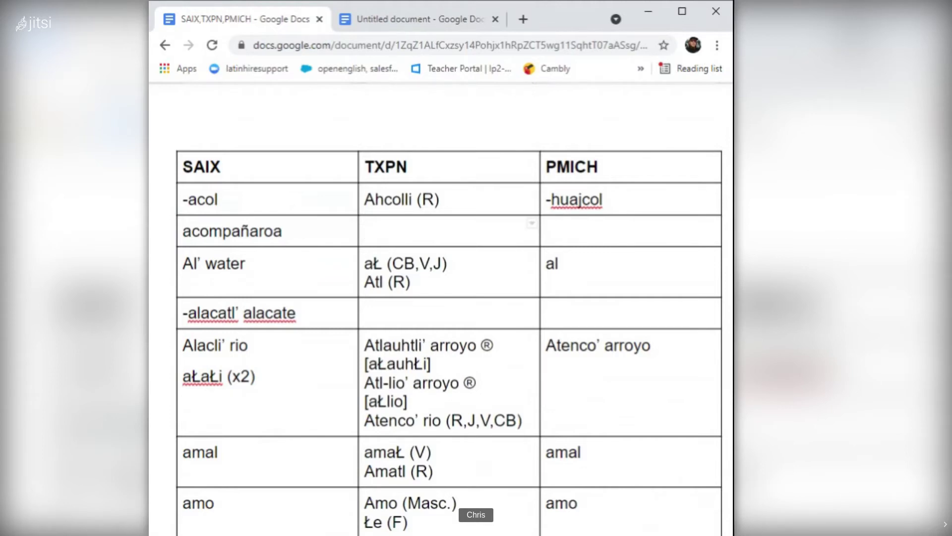
click(393, 262)
mouse_move(393, 263)
mouse_down()
mouse_move(448, 262)
mouse_move(393, 263)
mouse_move(403, 263)
mouse_up()
click(404, 262)
click(434, 199)
key(shift+Left)
click(439, 199)
click(415, 263)
key(shift+Left)
key(shift+Left)
click(407, 282)
click(419, 263)
key(shift+Right)
key(Right)
key(shift+Left)
key(shift+Left)
key(shift+Left)
key(shift+Left)
key(shift+Left)
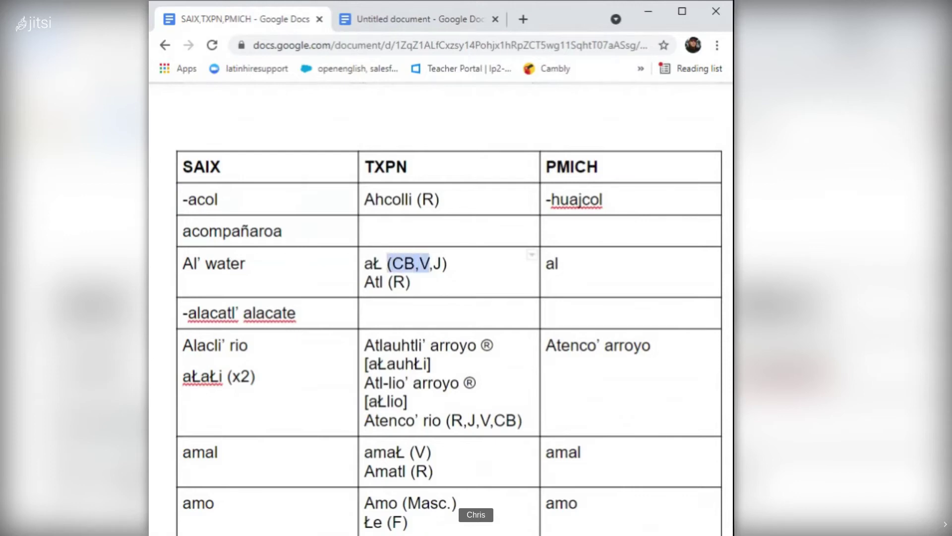
key(shift+Right)
key(shift+Right)
key(shift+Right)
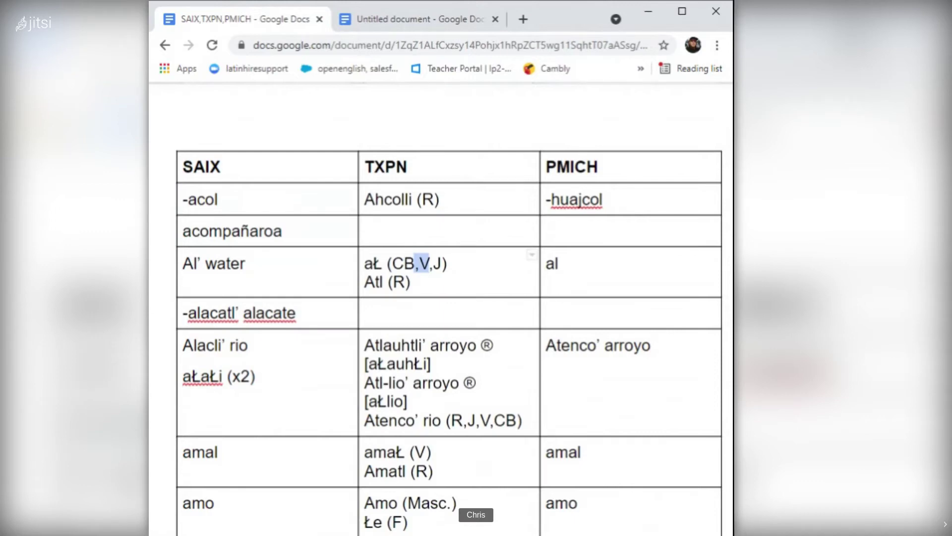
click(449, 263)
double_click(439, 263)
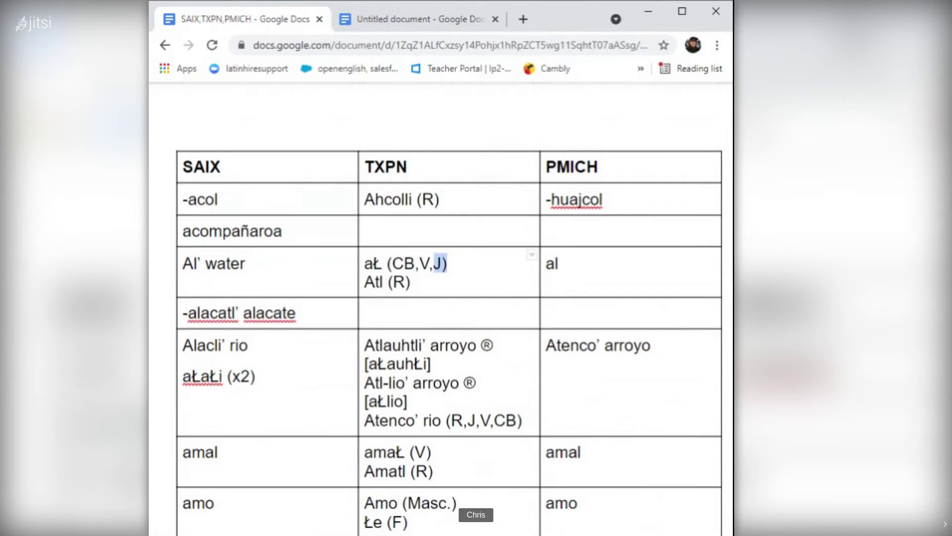
scroll(449, 322, down, 1)
scroll(449, 322, down, 1)
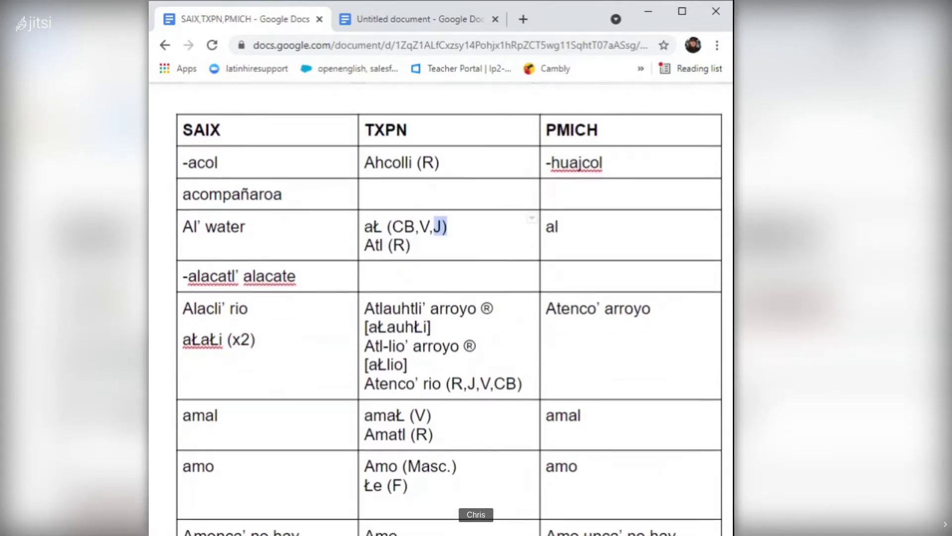
scroll(449, 323, up, 1)
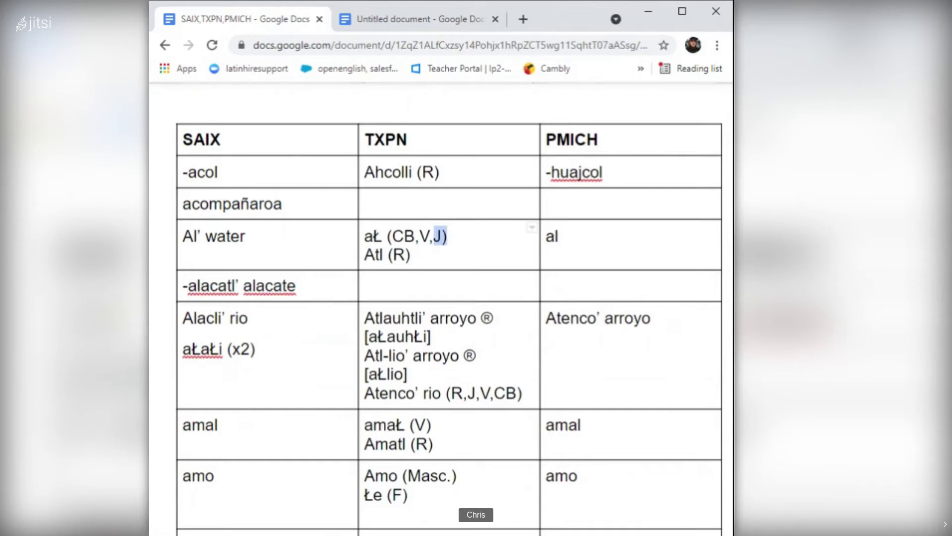
scroll(448, 322, down, 1)
scroll(446, 322, up, 1)
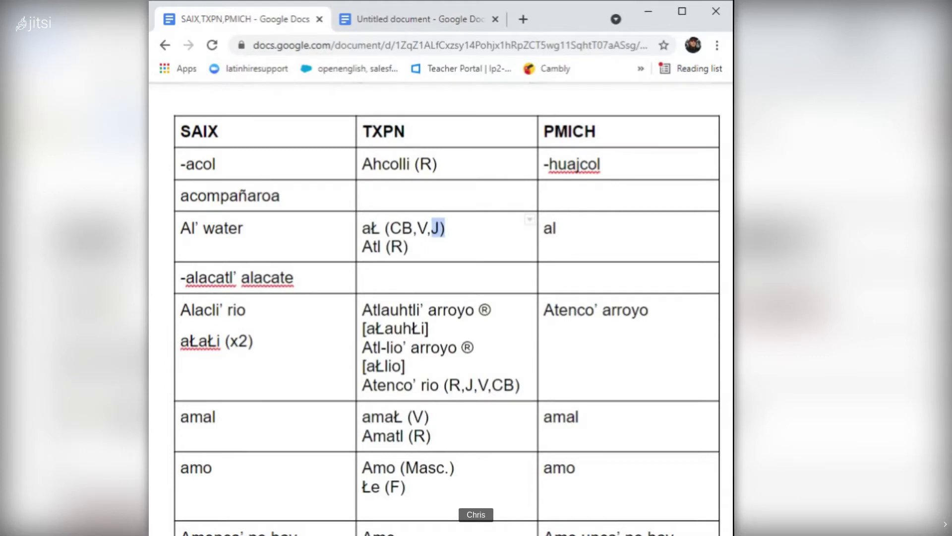
scroll(444, 322, up, 3)
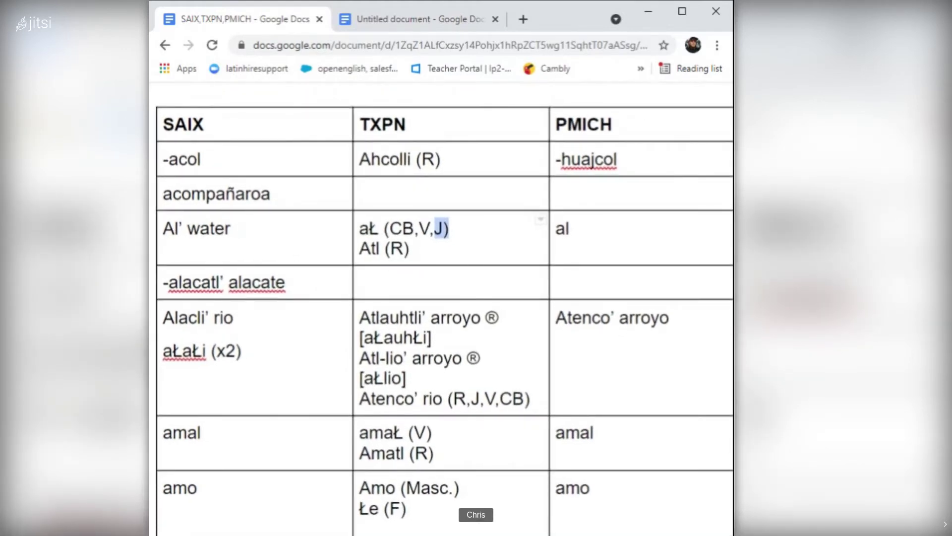
scroll(444, 322, left, 2)
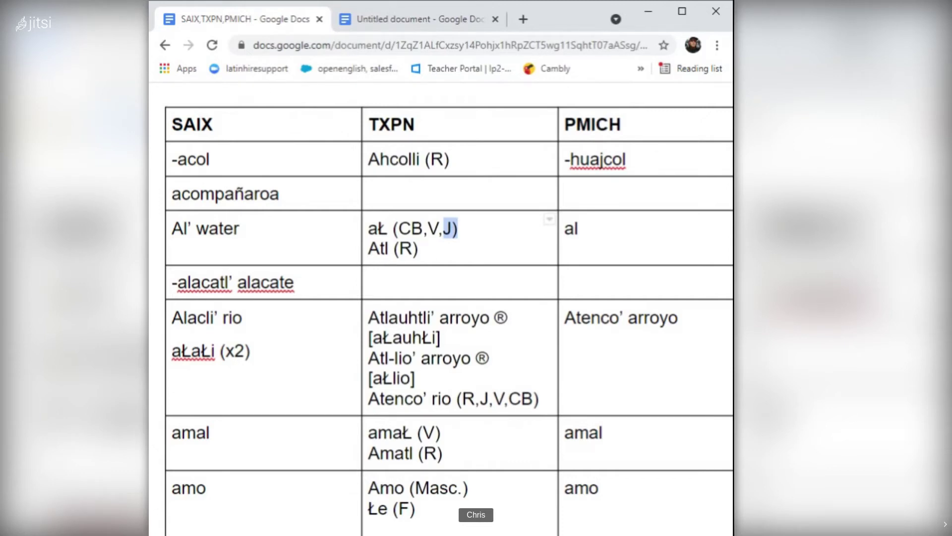
drag(379, 160, 399, 159)
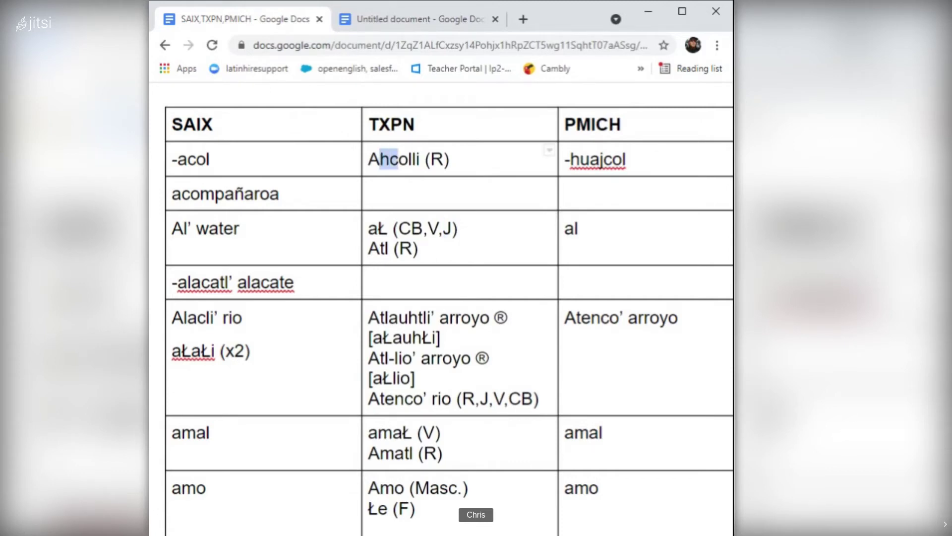
click(444, 159)
scroll(444, 159, right, 1)
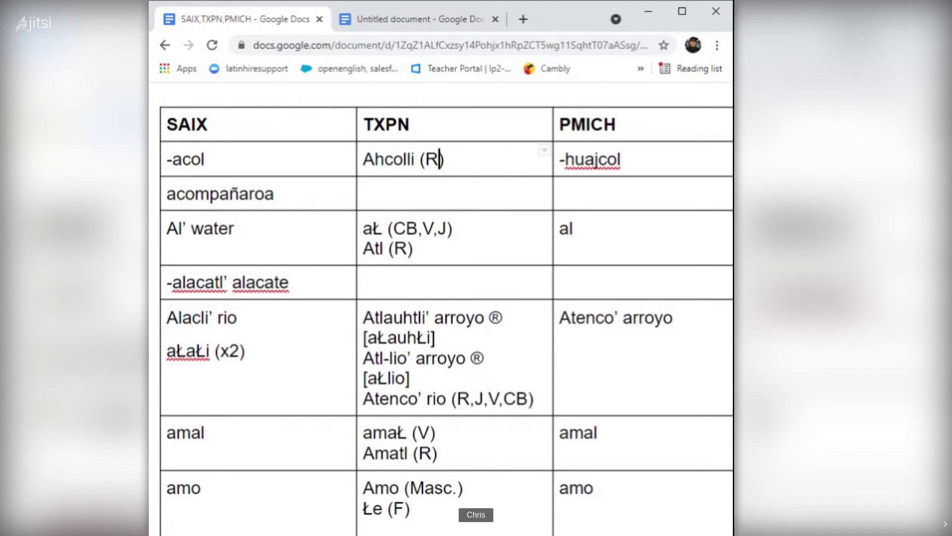
click(275, 194)
mouse_move(421, 159)
mouse_down()
mouse_move(362, 159)
mouse_move(403, 159)
mouse_up()
click(404, 159)
click(203, 159)
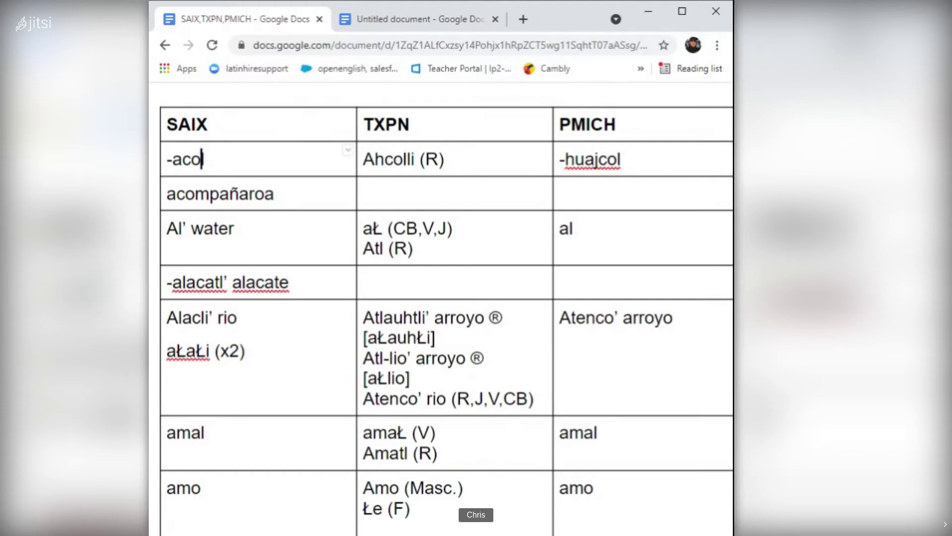
mouse_move(620, 159)
mouse_down()
mouse_move(595, 159)
mouse_move(607, 159)
mouse_up()
key(shift+End)
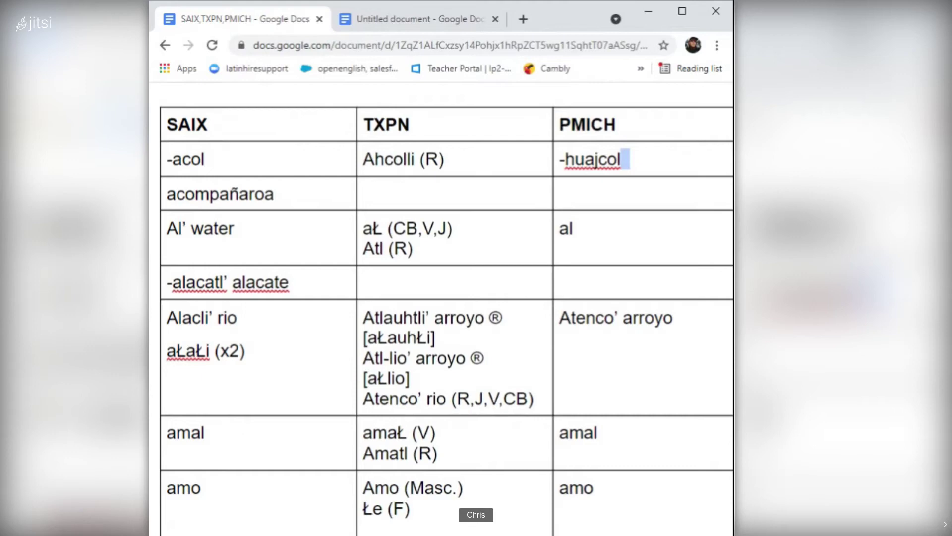
click(240, 194)
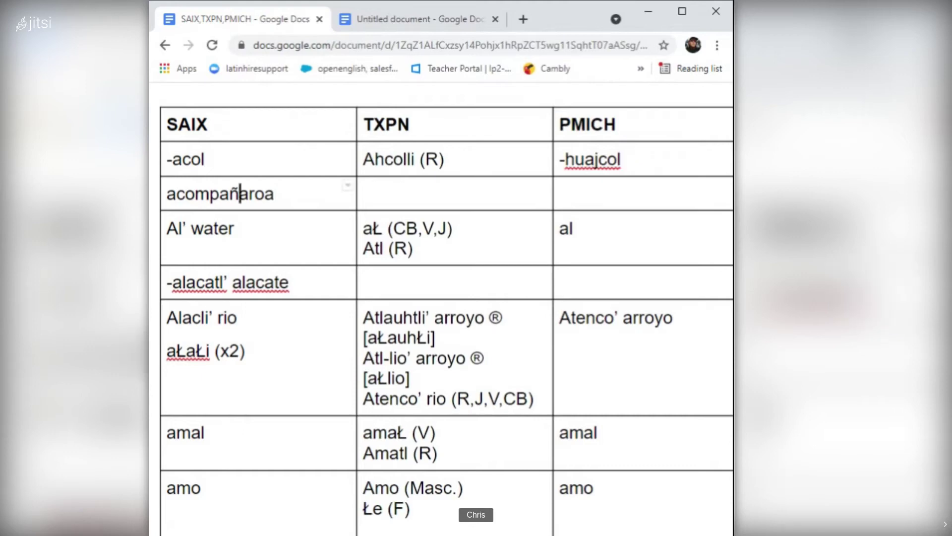
key(shift+Left)
key(End)
key(shift+Left)
key(shift+Left)
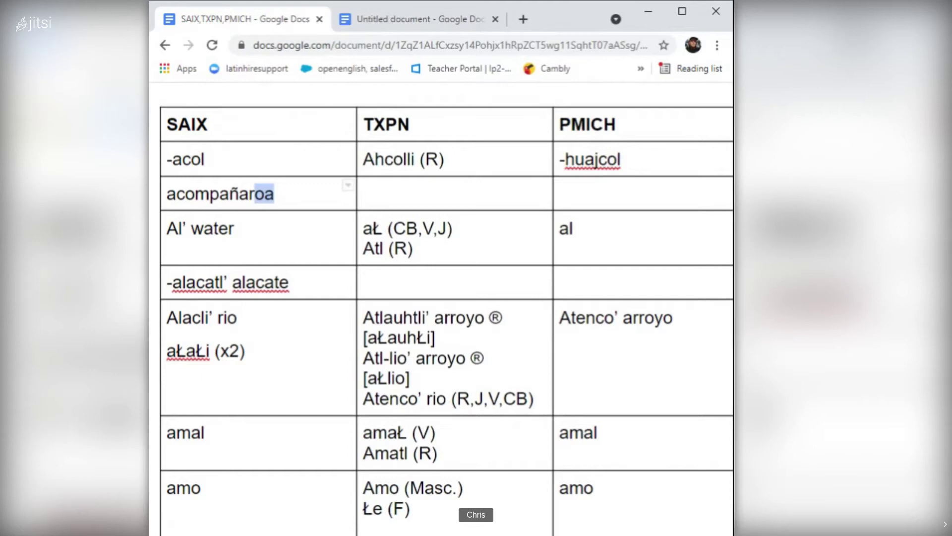
right_click(255, 194)
key(Escape)
right_click(222, 193)
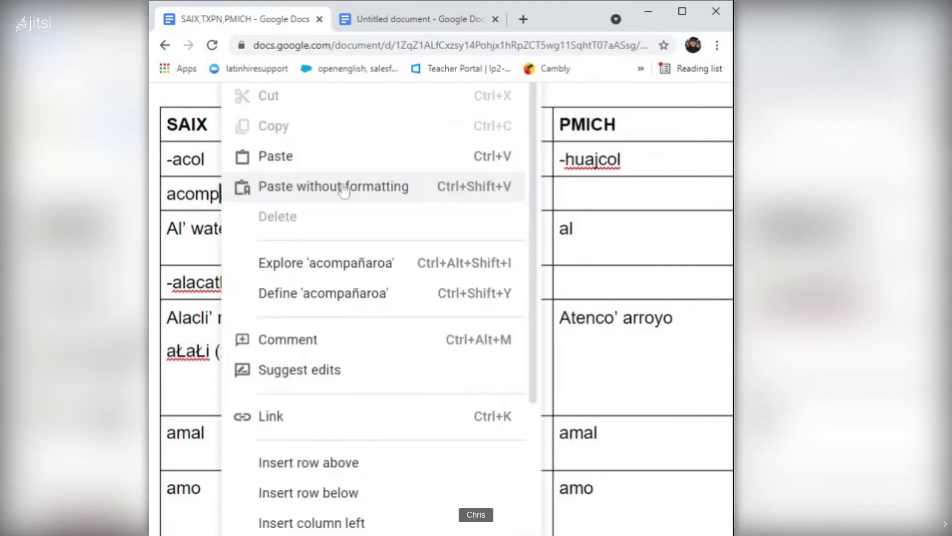
click(575, 228)
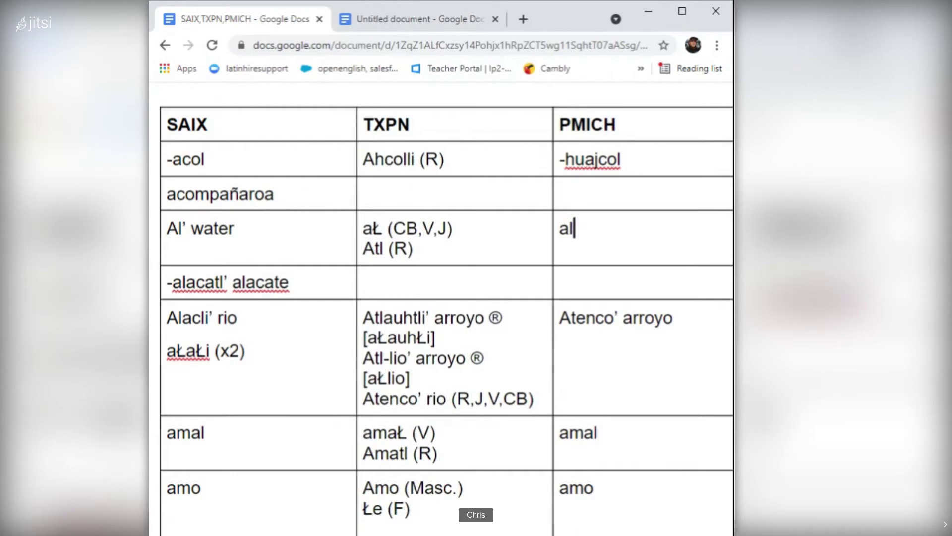
Select the Ł in aŁ in the TXPN column of the water row.
scroll(446, 307, down, 1)
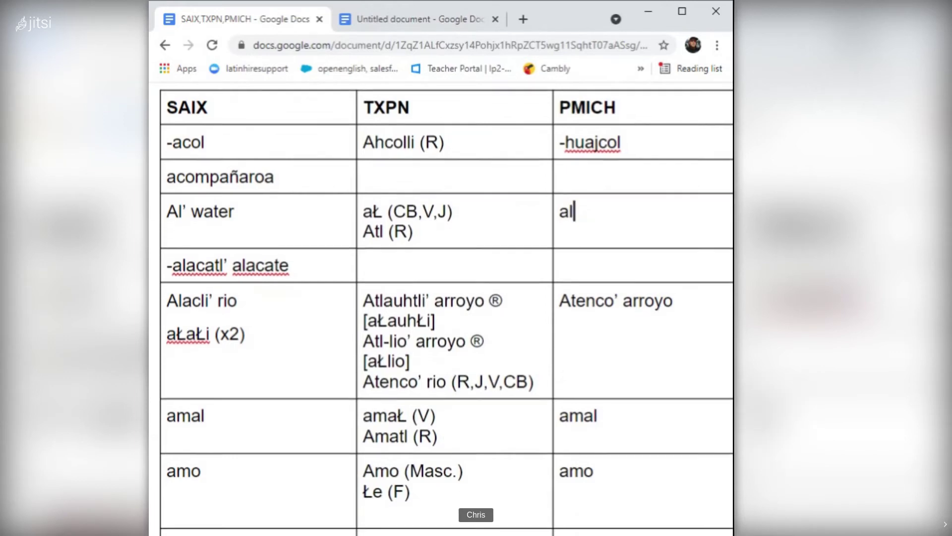
scroll(447, 308, down, 1)
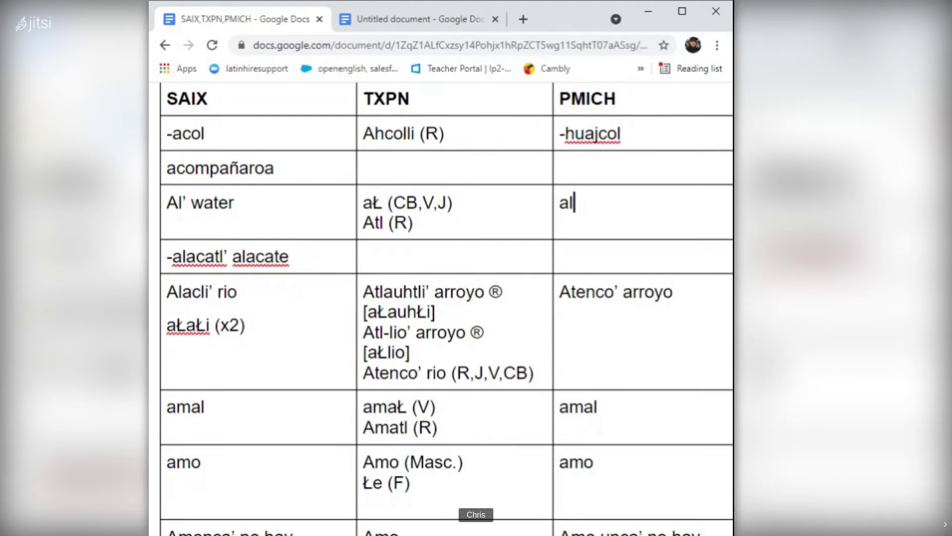
click(383, 203)
key(shift+Left)
key(Right)
key(shift+Left)
key(shift+Left)
key(shift+Left)
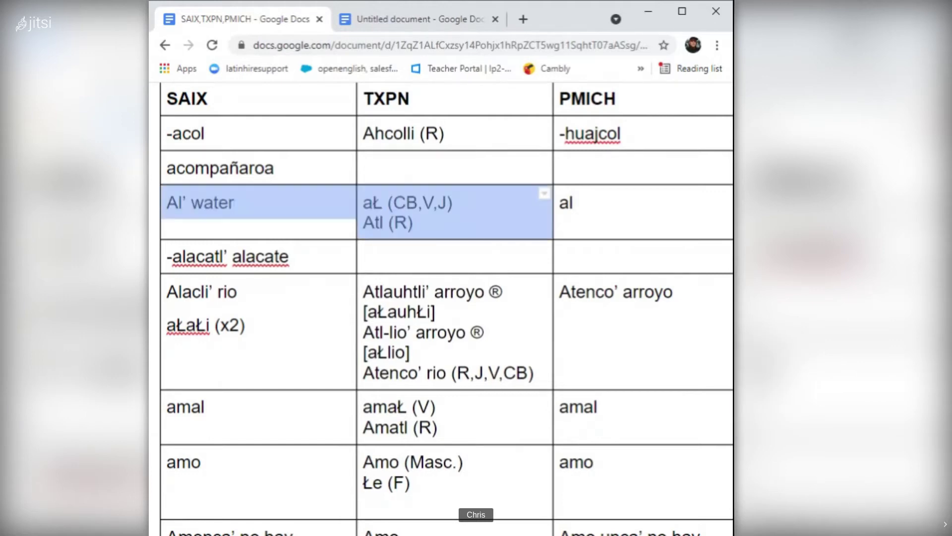
key(shift+Right)
key(shift+Right)
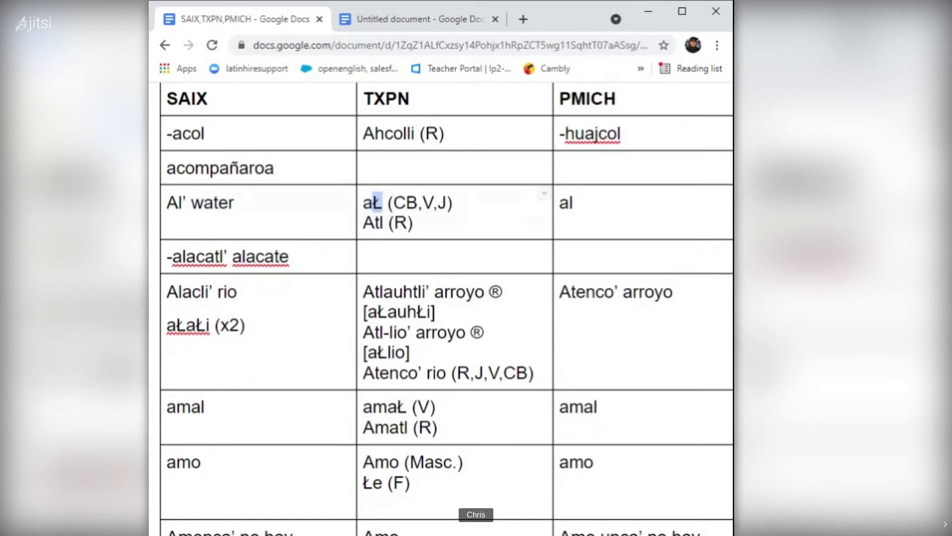
Select the letters tl in Atl (R) in the neighbouring column.
key(Tab)
click(384, 222)
key(shift+Left)
key(shift+Left)
Dismiss the edit options for tl unchanged and place the cursor after ałałi (x2).
right_click(378, 222)
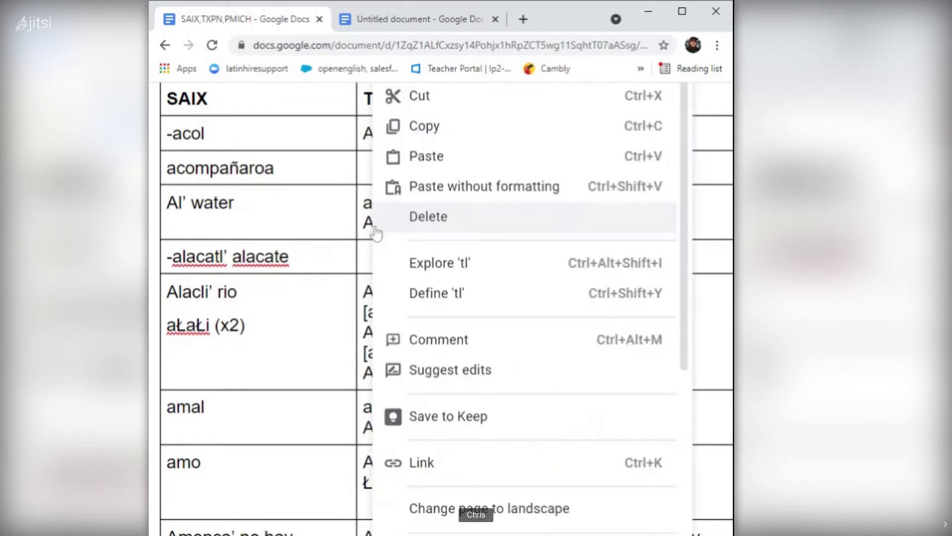
click(290, 257)
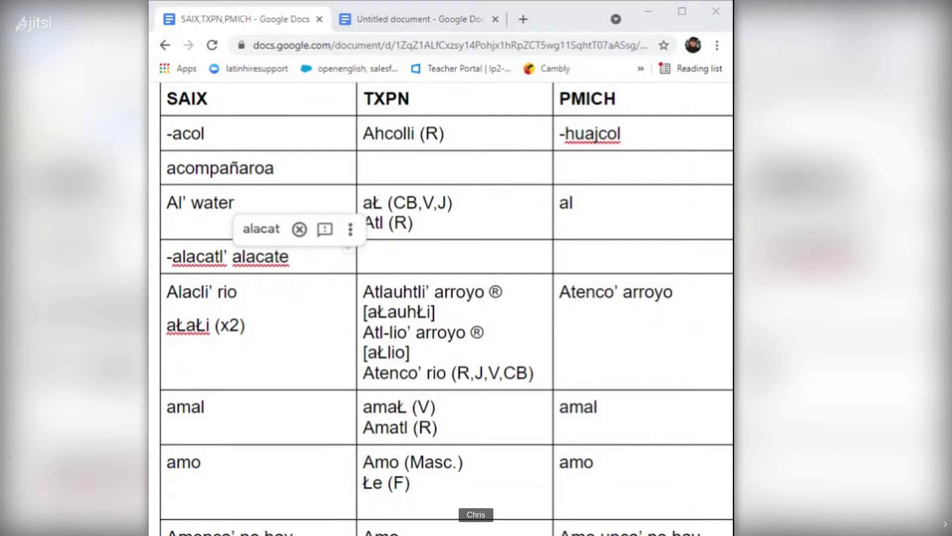
click(250, 320)
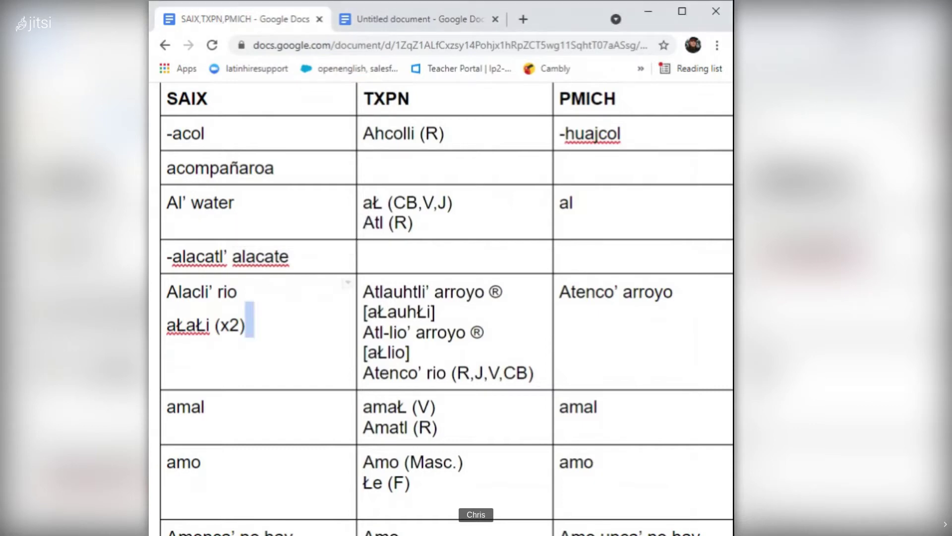
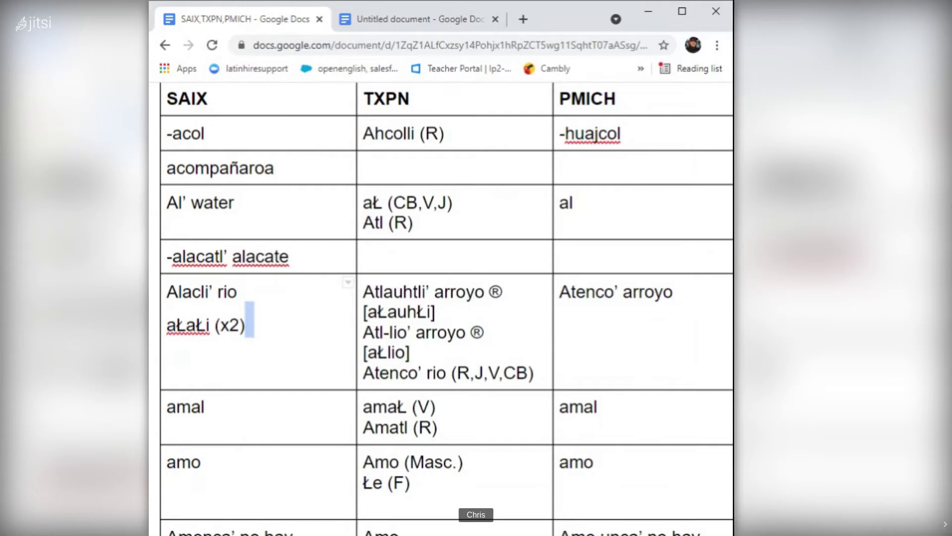
Highlight the tl ending of Atl, the V tag in aŁ, and Atl's final l.
drag(385, 223, 374, 222)
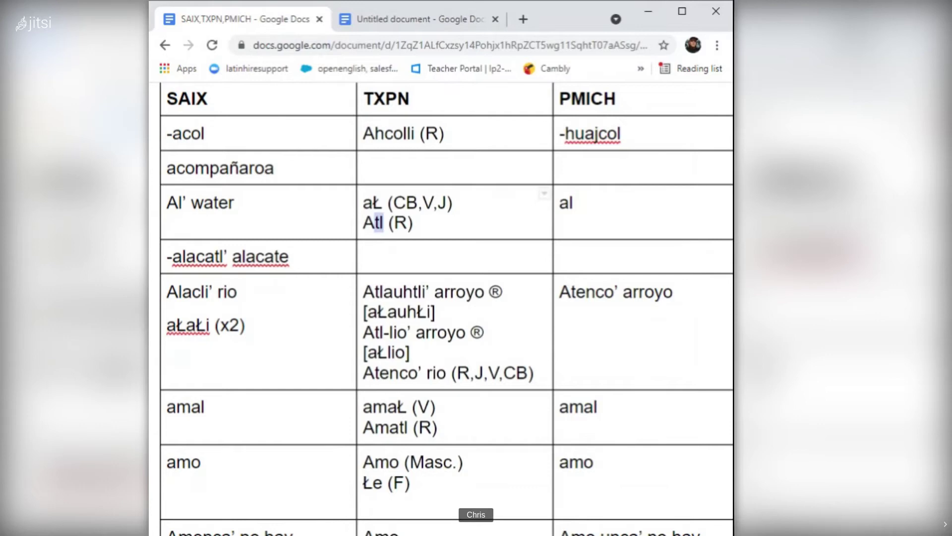
drag(435, 203, 421, 203)
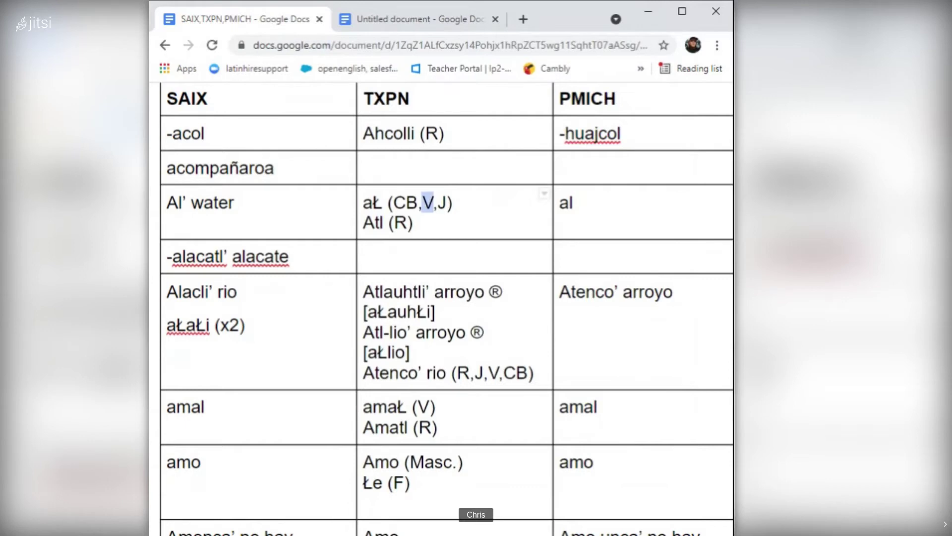
drag(384, 223, 373, 222)
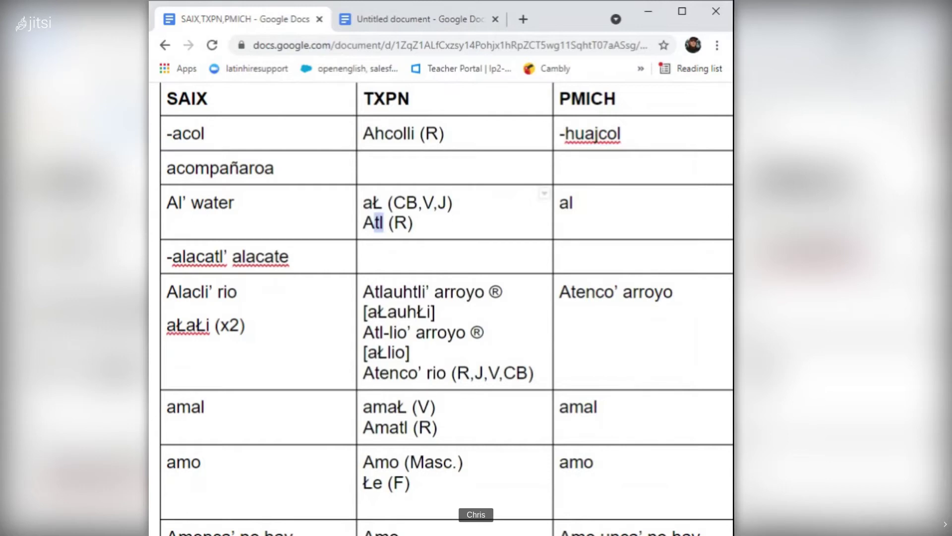
click(385, 222)
key(shift+Left)
Select the word Atenco’ in the rio entry.
scroll(596, 135, down, 1)
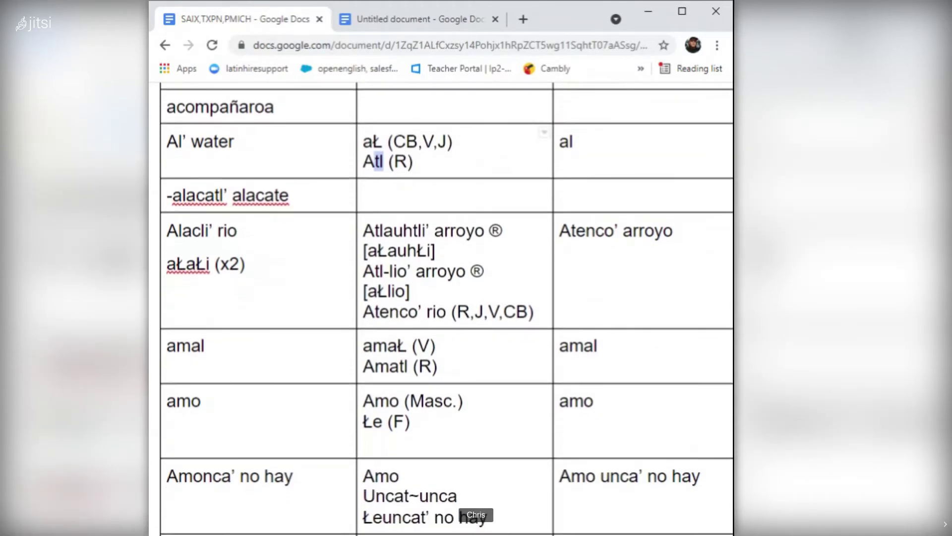
scroll(446, 312, down, 1)
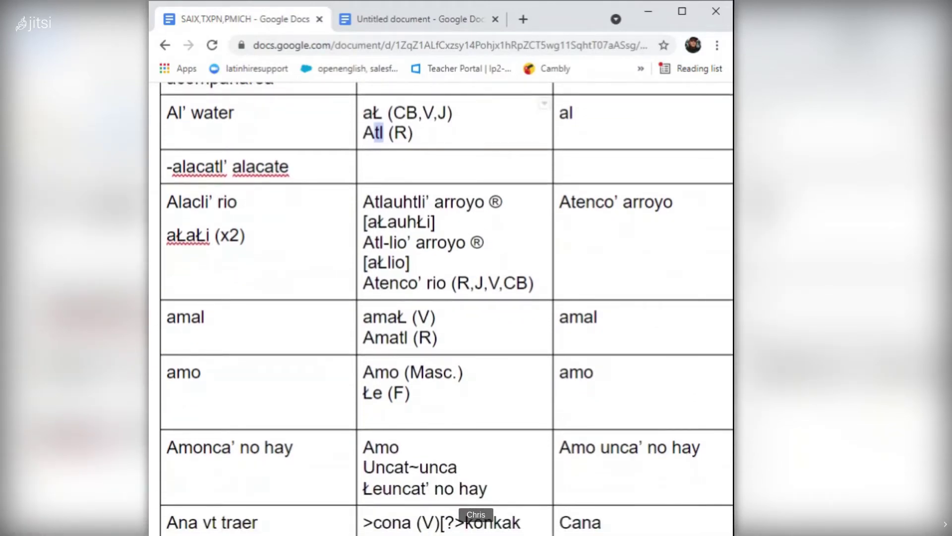
scroll(446, 307, down, 1)
scroll(447, 307, up, 1)
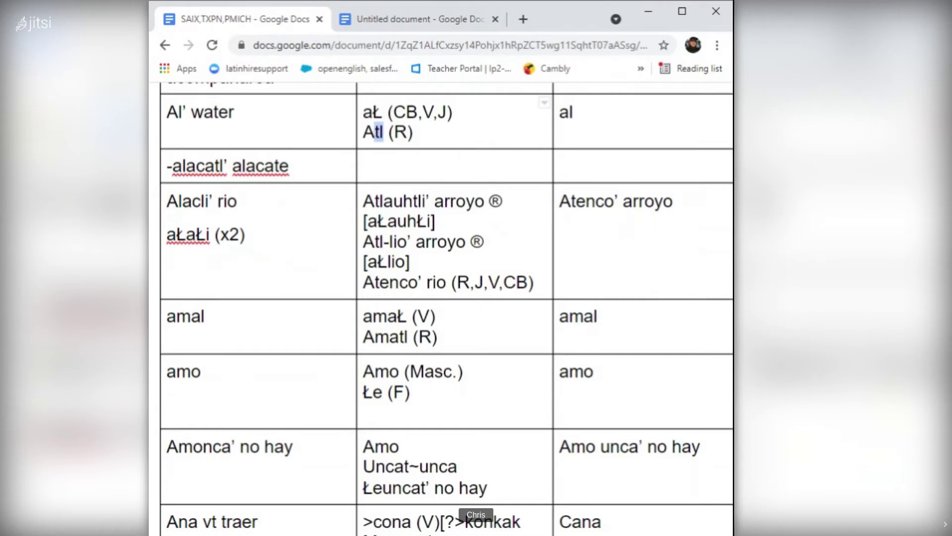
click(374, 282)
key(Left)
key(shift+Right)
key(shift+Right)
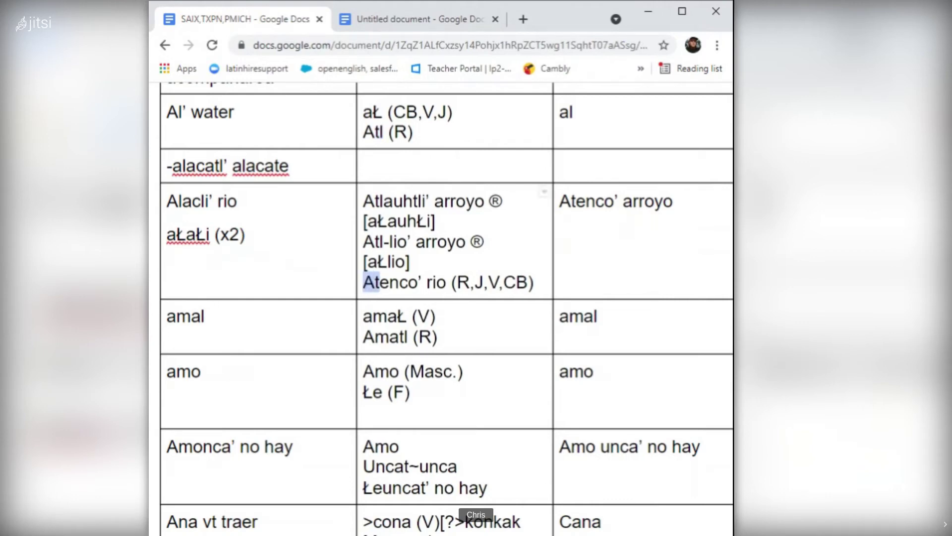
key(shift+Right)
key(shift+Right)
key(shift+Right)
key(shift+Right)
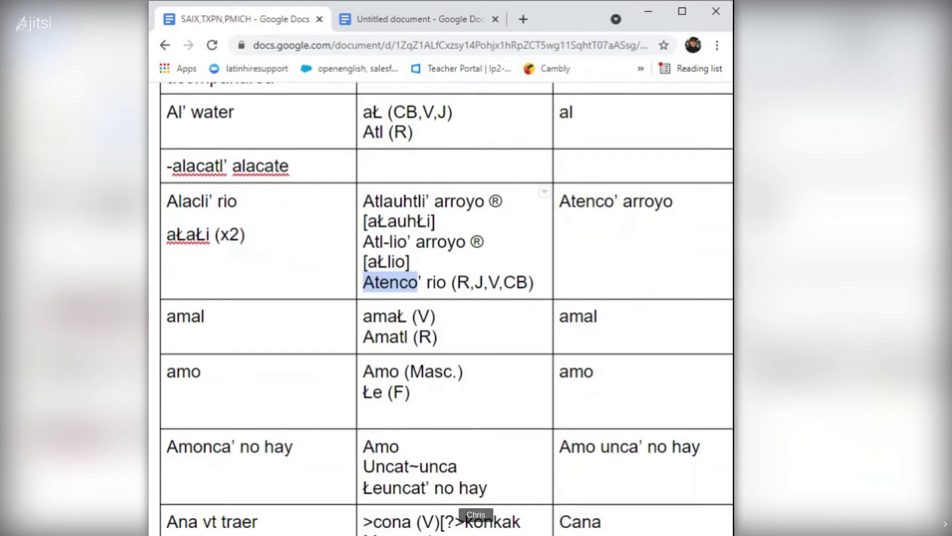
key(shift+Right)
key(shift+Right)
key(shift+Right)
key(shift+Right)
key(shift+Right)
key(shift+Right)
key(shift+Right)
key(shift+Right)
key(shift+Right)
key(shift+Right)
key(shift+Right)
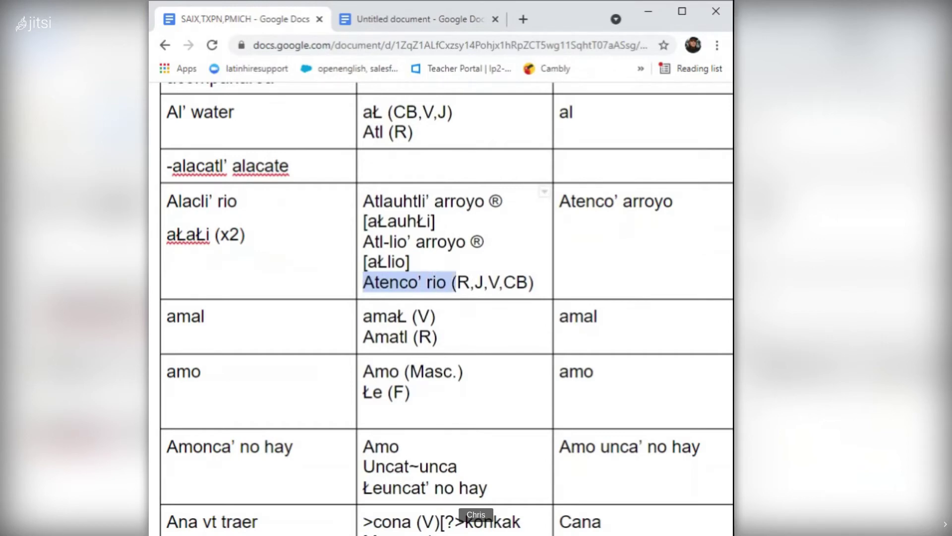
key(shift+Left)
key(shift+Left)
key(shift+Left)
key(shift+Left)
key(shift+Left)
key(shift+Left)
key(shift+Left)
key(shift+Left)
key(shift+Left)
key(shift+Left)
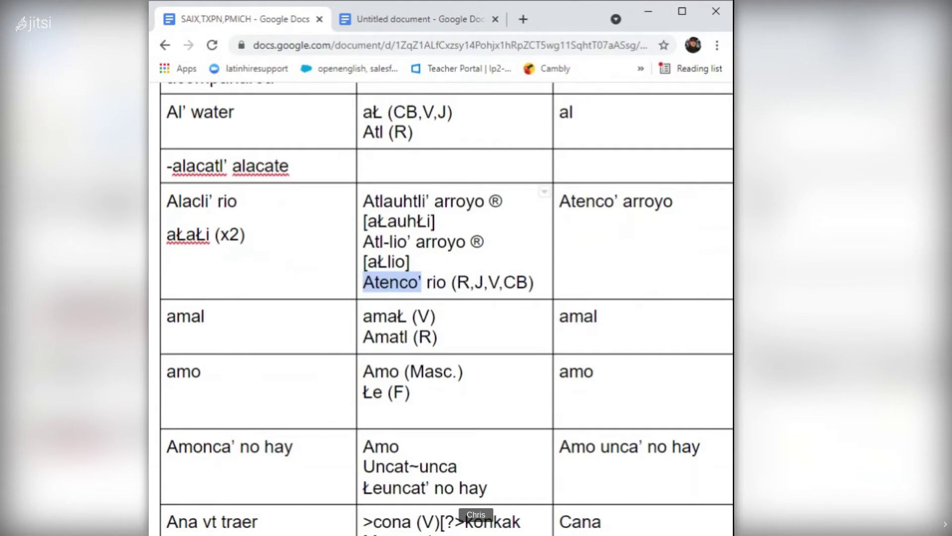
Select Atenco in the PMICH arroyo entry, then the c in Alacli'.
click(560, 201)
key(shift+Right)
key(shift+Right)
key(shift+Right)
key(shift+Right)
key(shift+Right)
key(shift+Right)
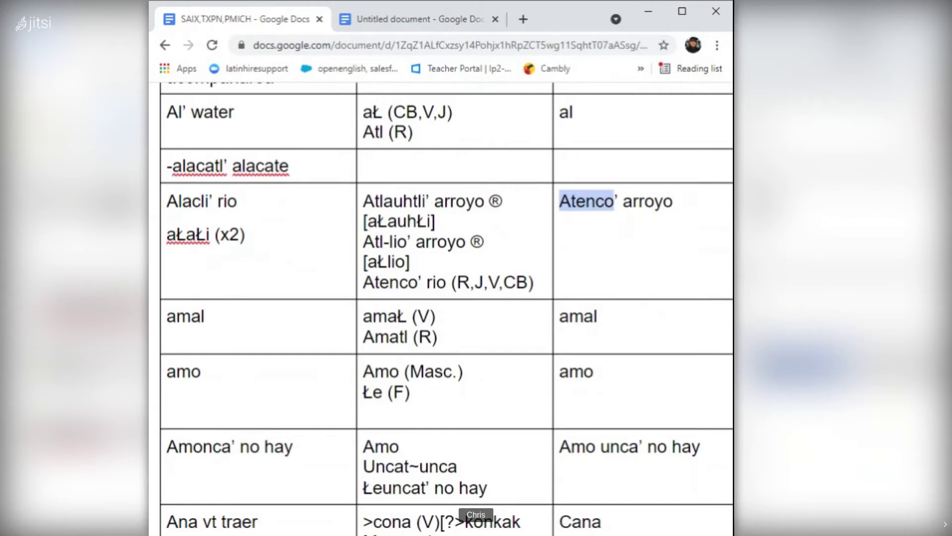
key(Right)
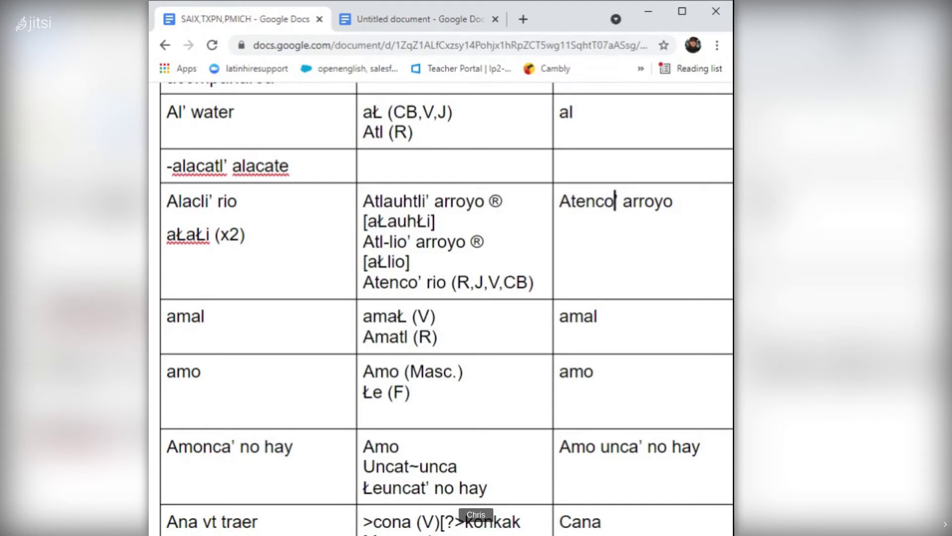
click(190, 201)
key(shift+Right)
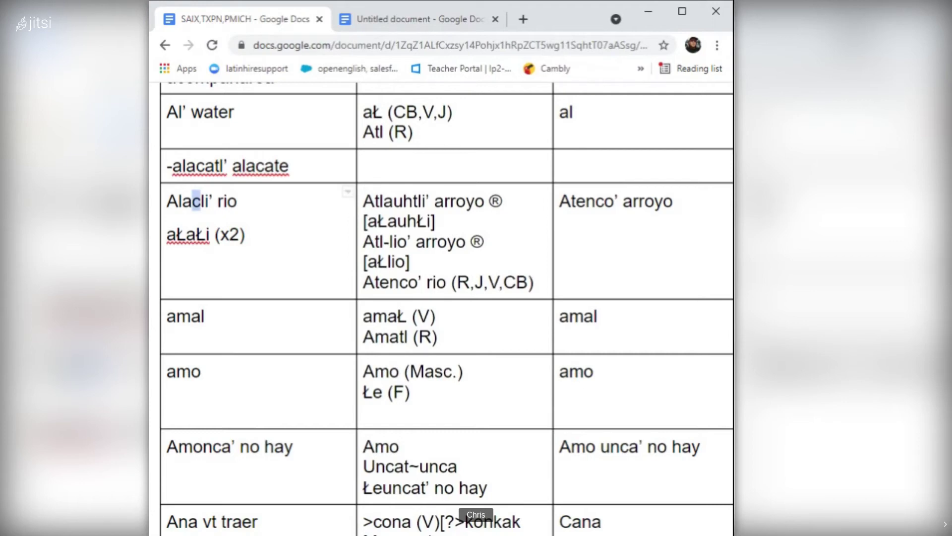
Select the Łl in [aŁlio] and the hyphen in Atl-lio.
click(389, 261)
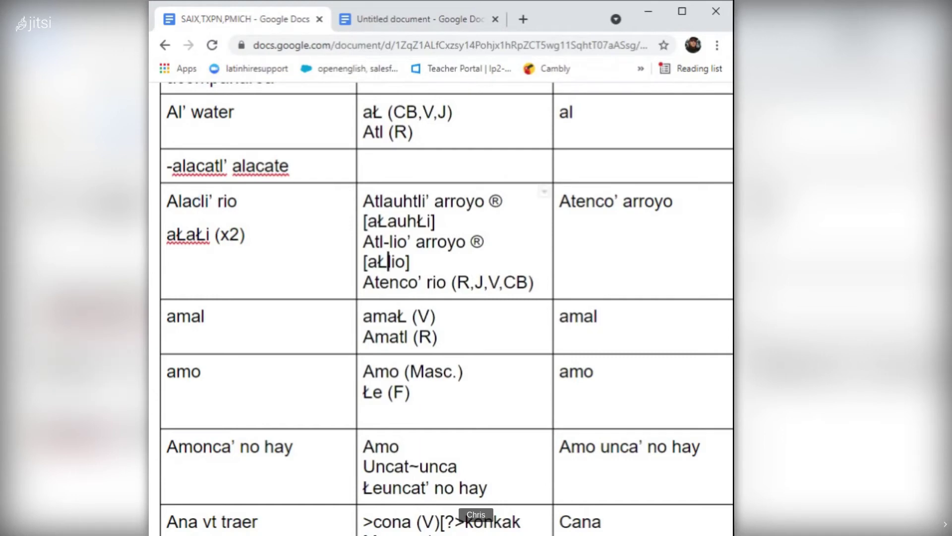
drag(377, 262, 407, 242)
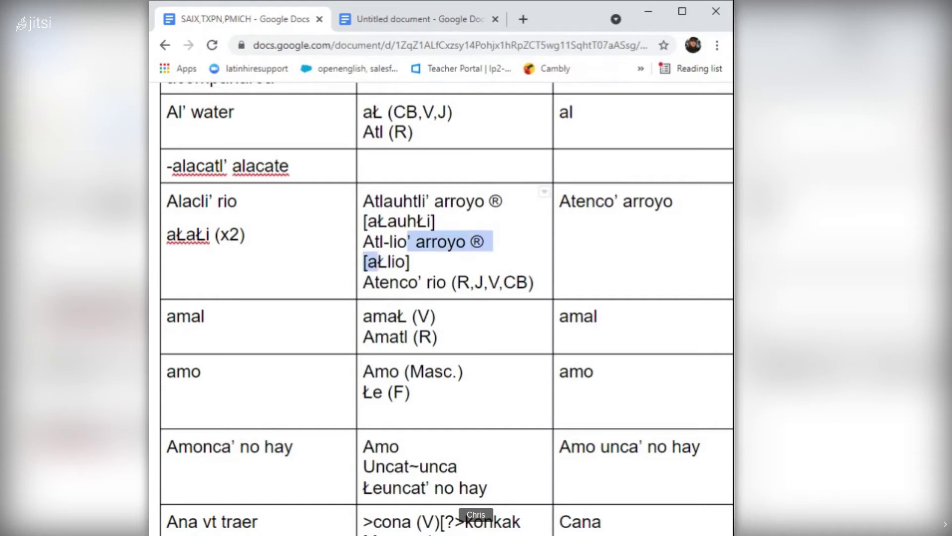
click(407, 241)
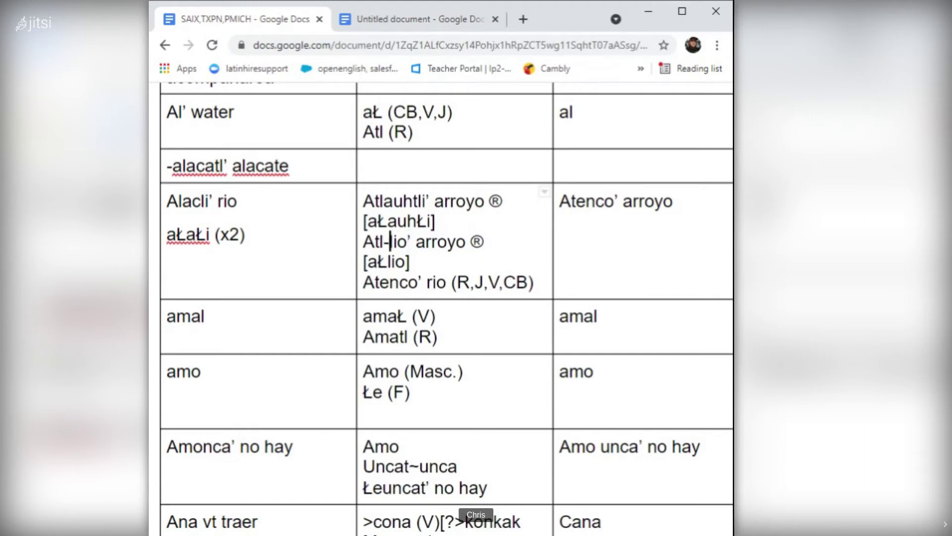
key(shift+Left)
Select xan in the PMICH axan entry and bring up its context menu.
scroll(446, 308, down, 1)
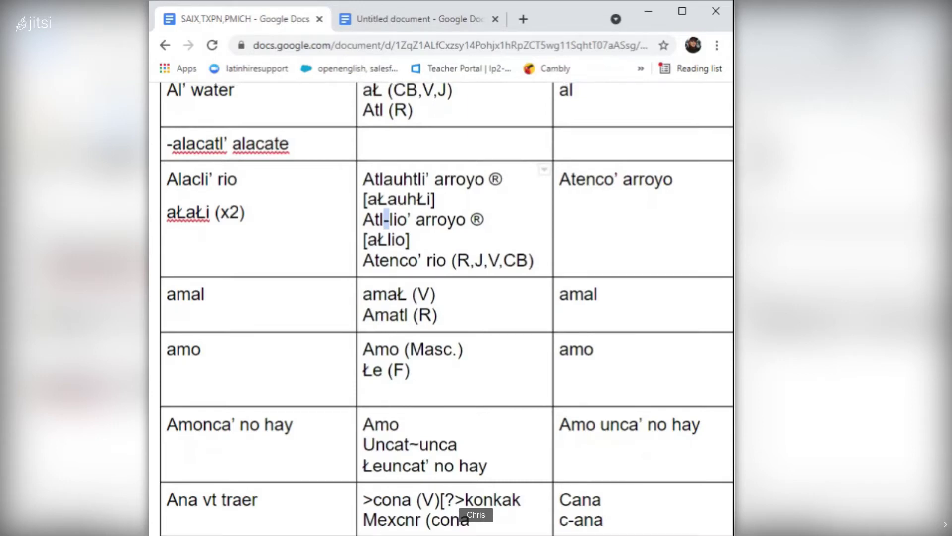
scroll(446, 307, up, 2)
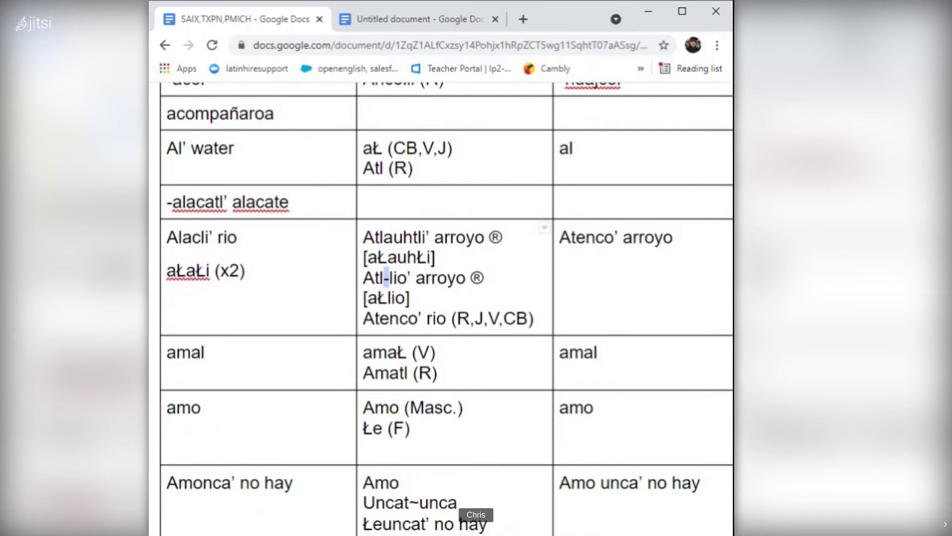
scroll(446, 307, down, 1)
scroll(446, 307, down, 5)
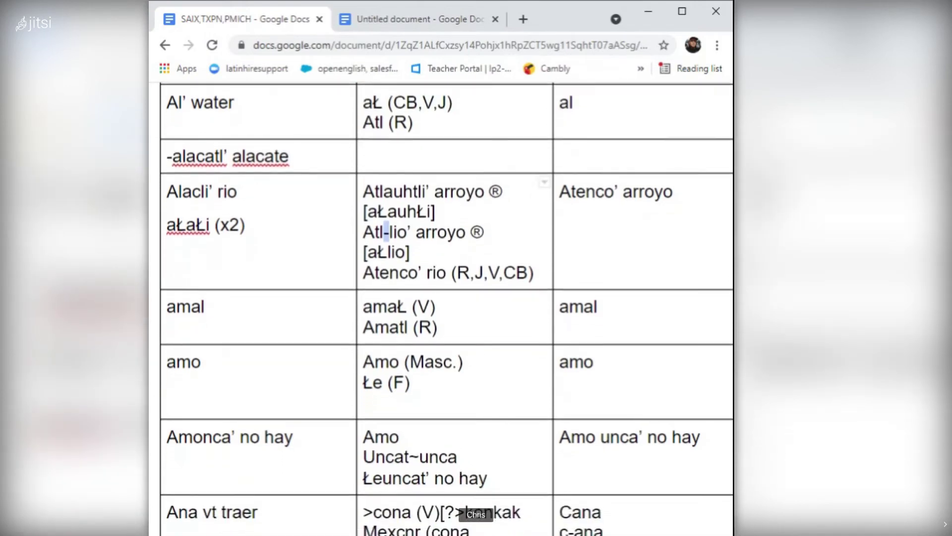
scroll(447, 307, down, 4)
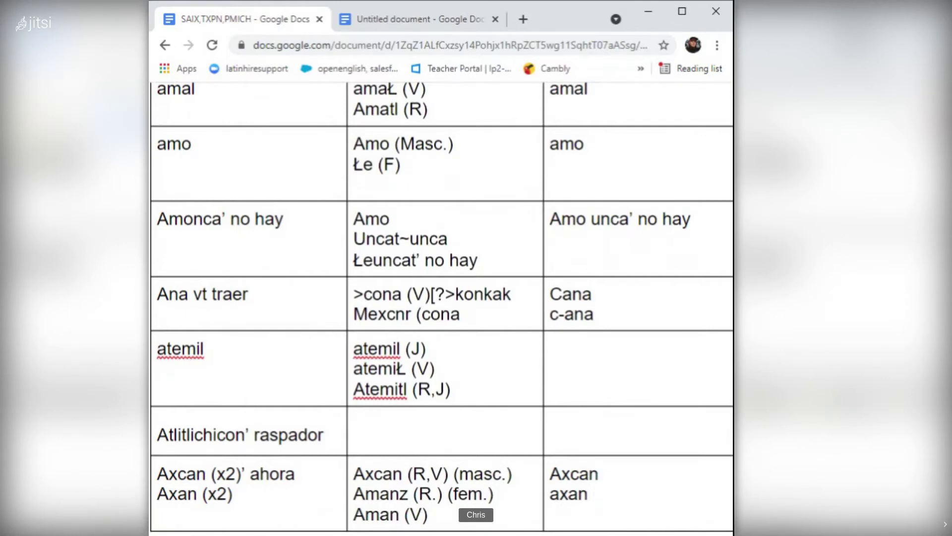
scroll(442, 307, up, 2)
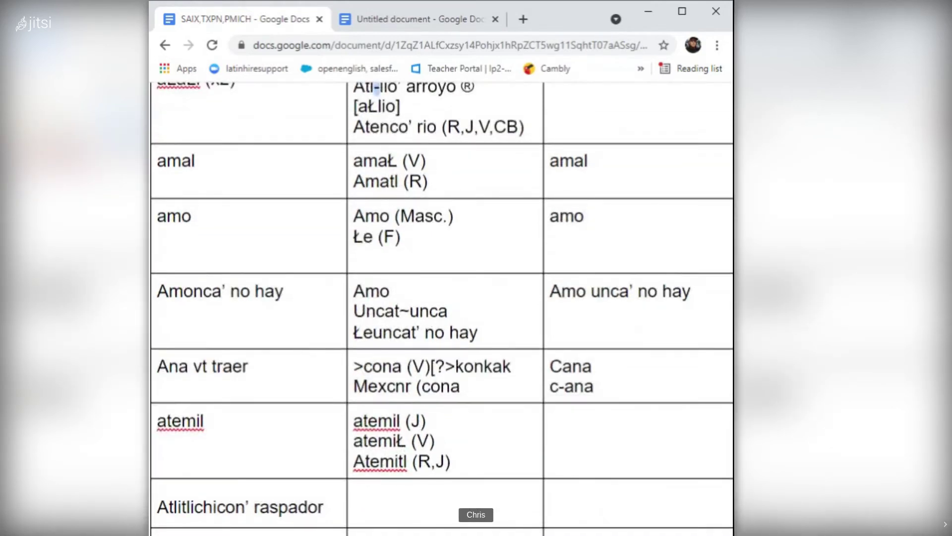
scroll(441, 307, down, 1)
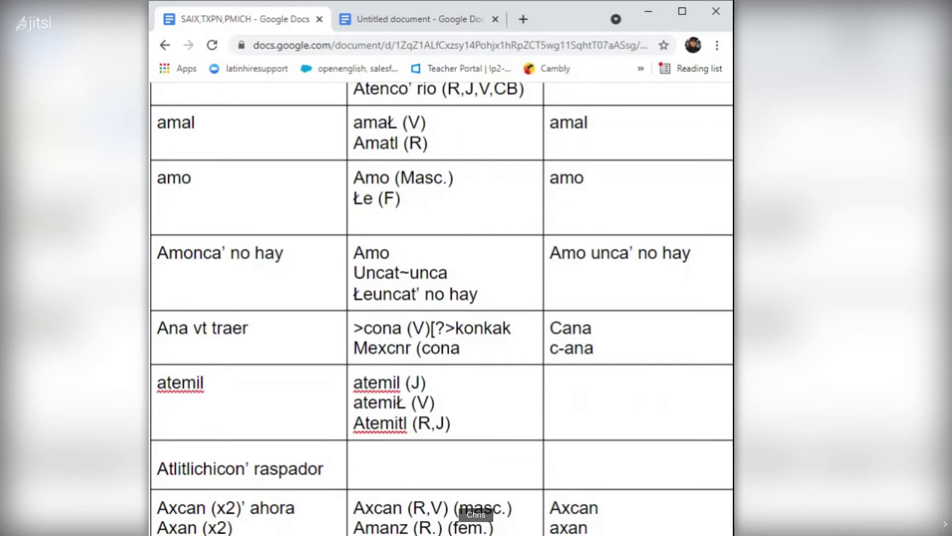
scroll(442, 307, down, 3)
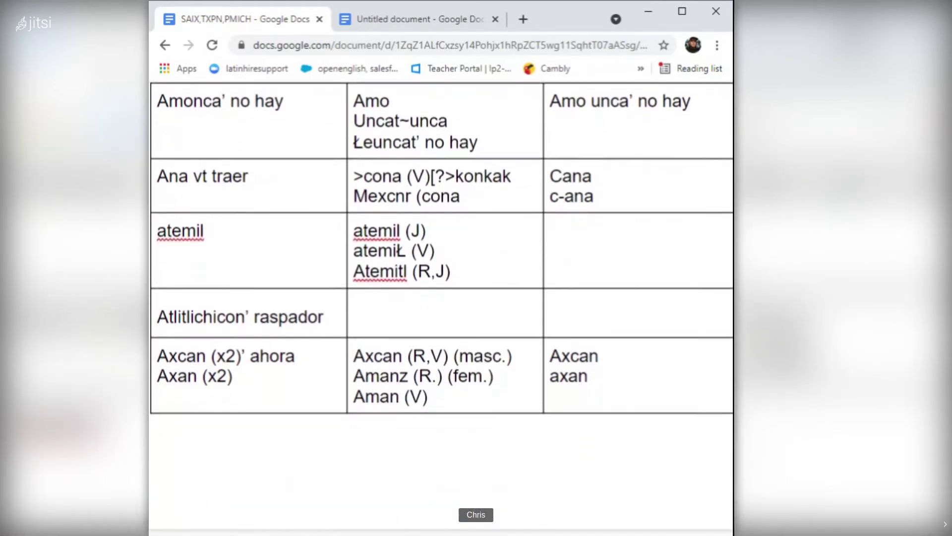
scroll(442, 307, down, 3)
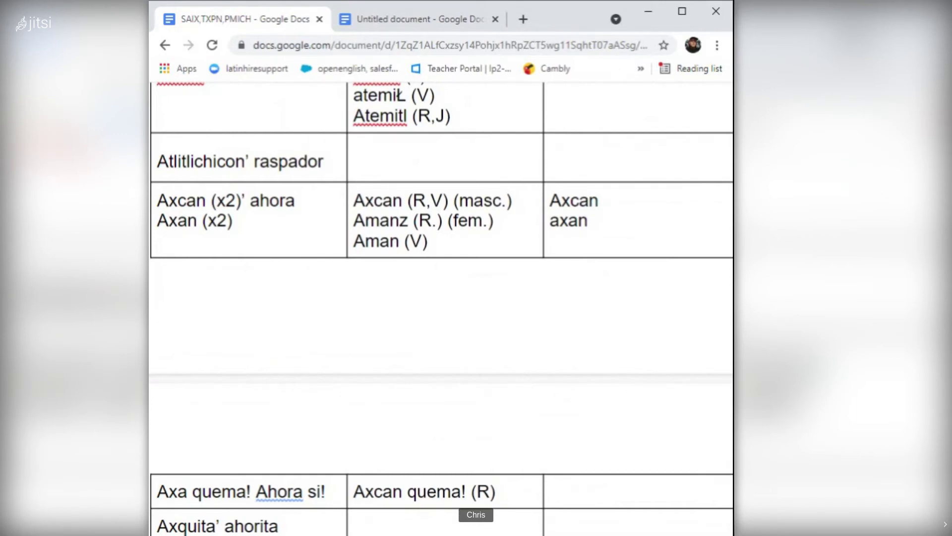
key(shift+Left)
key(shift+Left)
key(shift+Left)
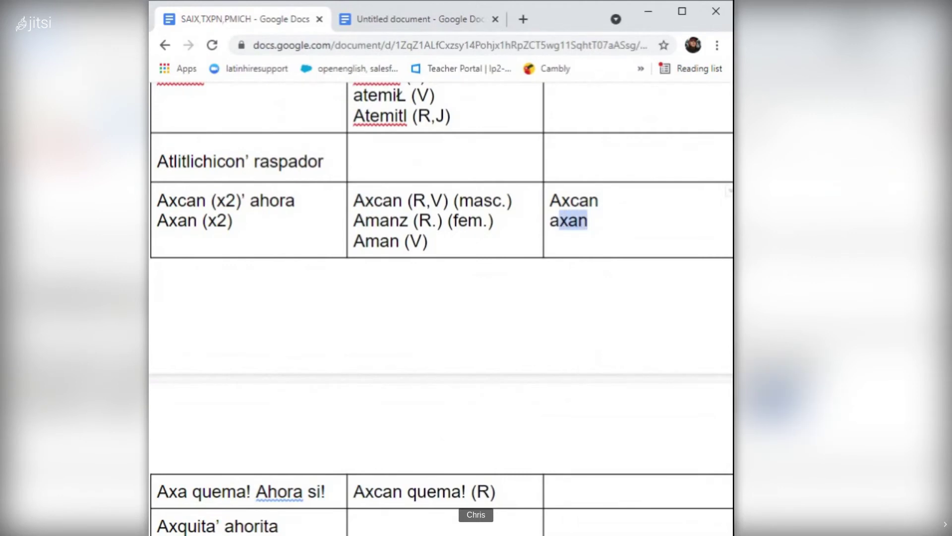
right_click(569, 220)
click(234, 220)
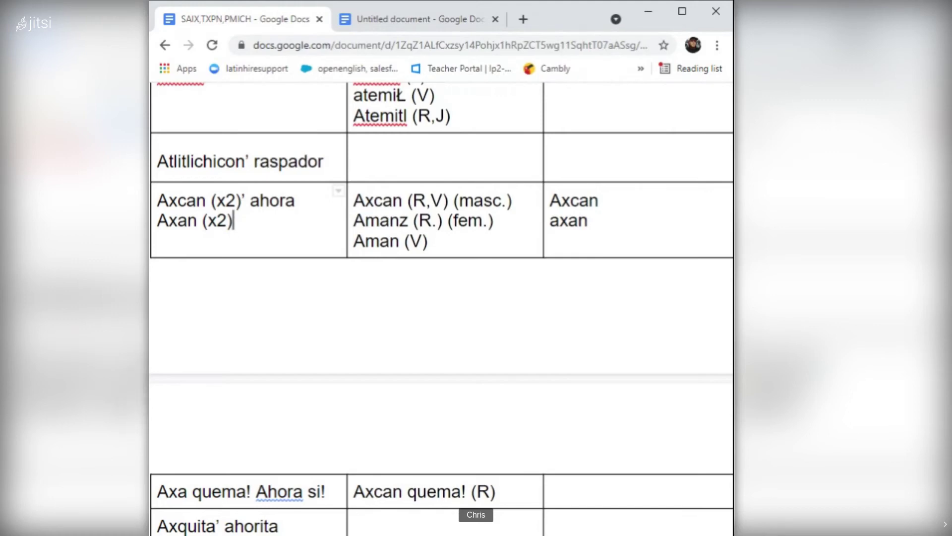
Select Axcan and the 'an quema' part of Axcan quema in the middle column.
click(402, 201)
key(shift+Left)
key(shift+Left)
key(shift+Left)
key(shift+Left)
key(shift+Left)
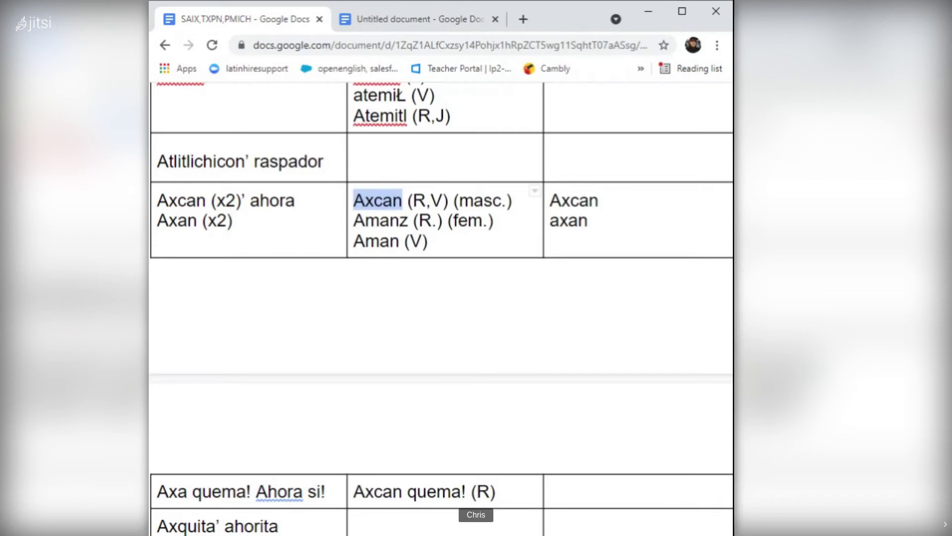
scroll(442, 308, down, 3)
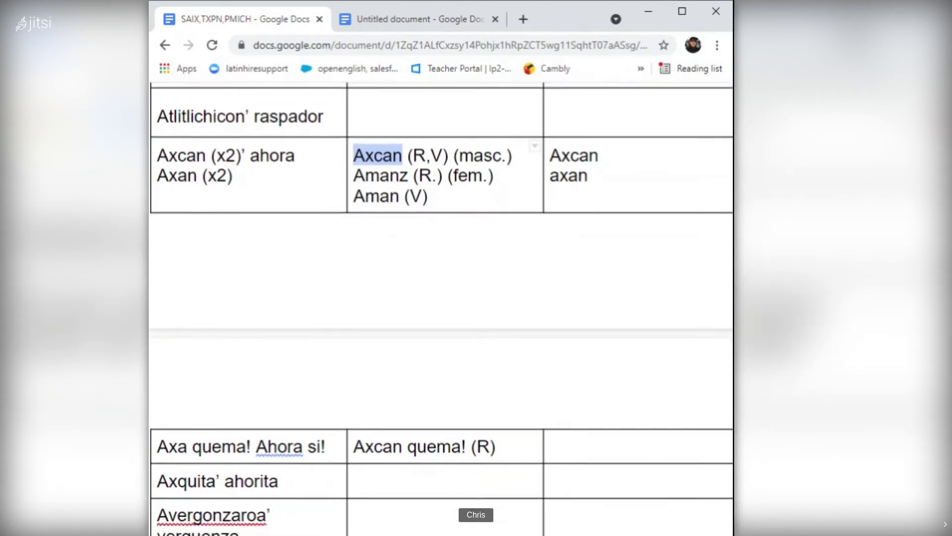
scroll(441, 308, down, 5)
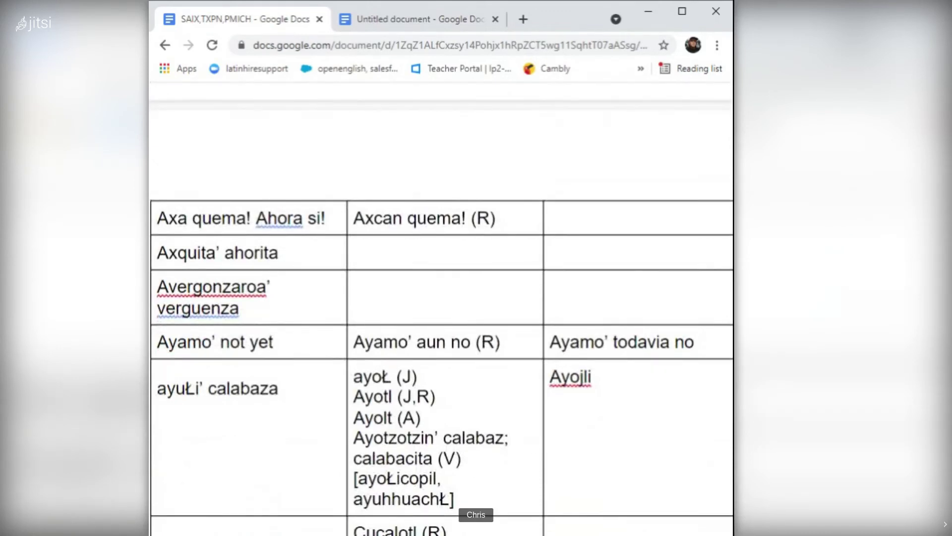
scroll(442, 307, up, 1)
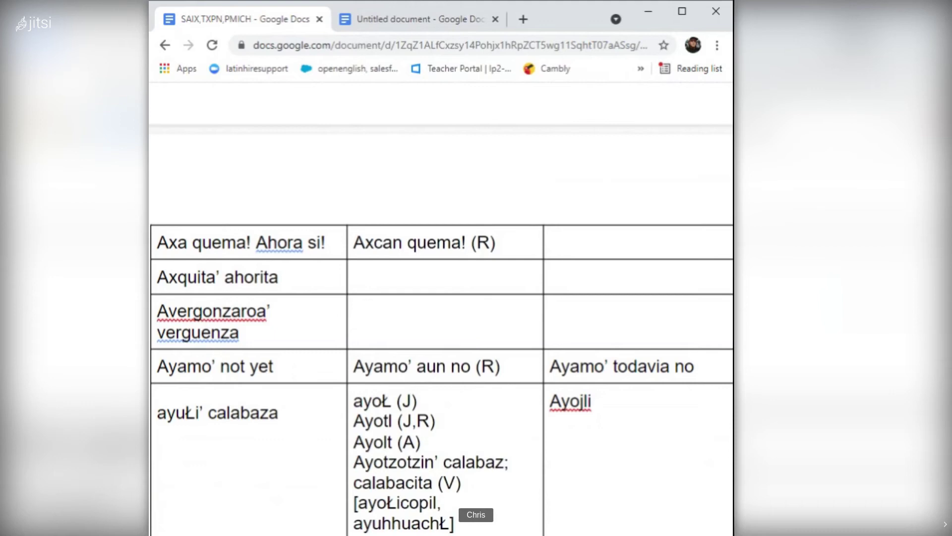
drag(461, 242, 353, 243)
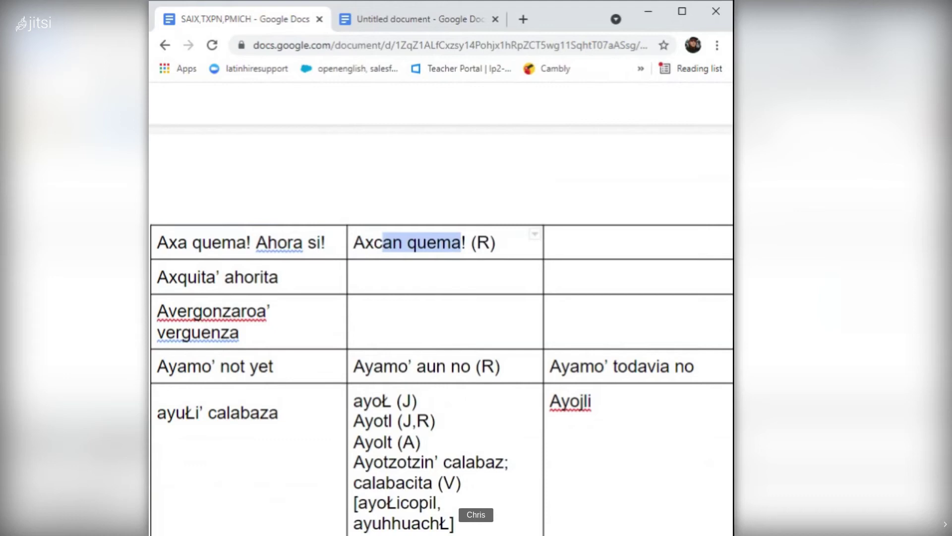
click(550, 242)
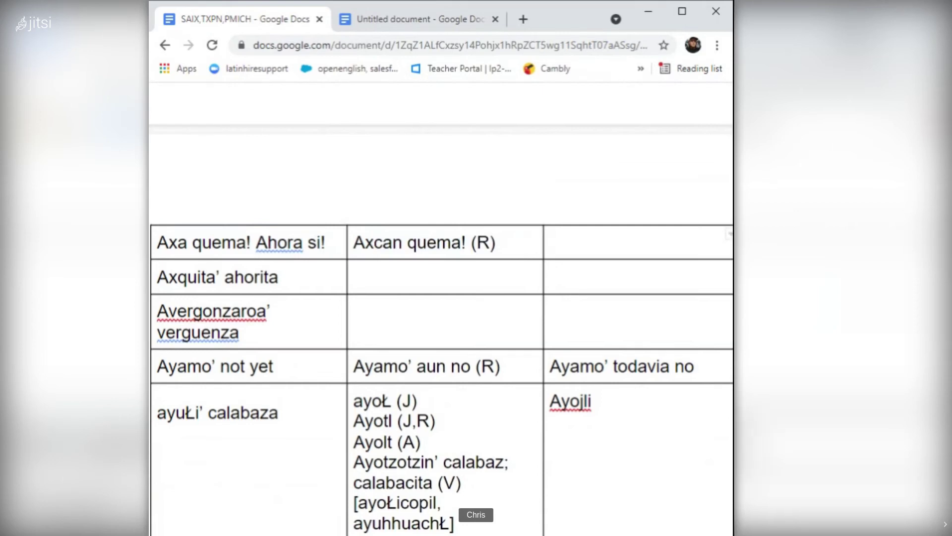
Replace the u in cuhua with a, making it cahua.
scroll(442, 323, down, 1)
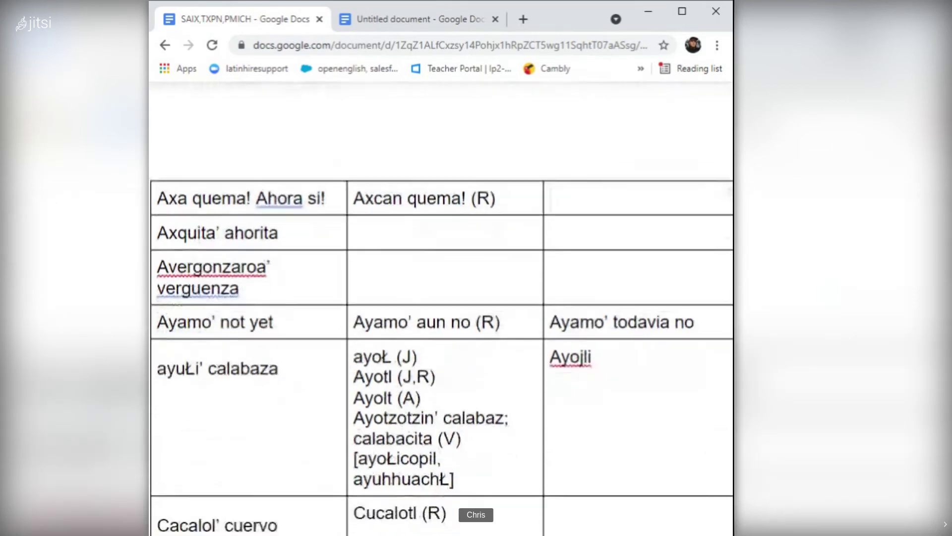
scroll(441, 323, down, 3)
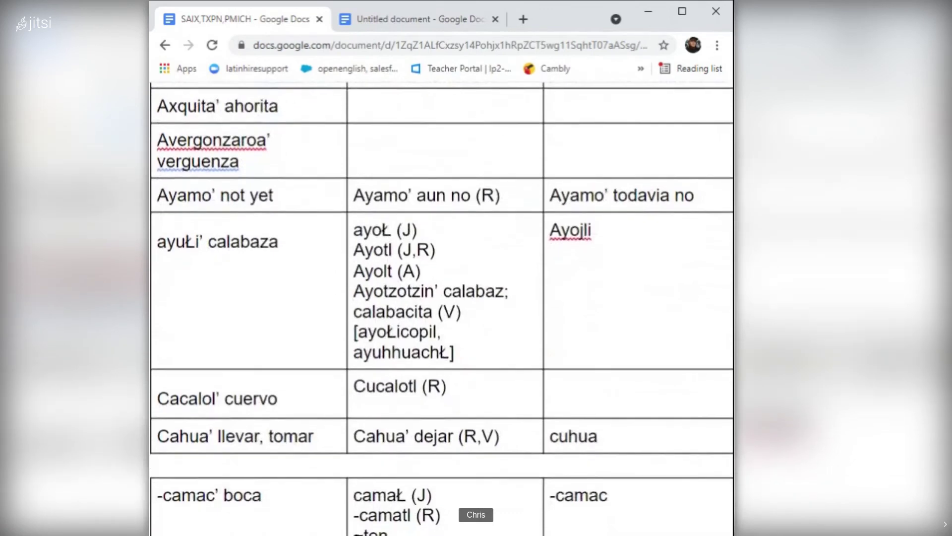
scroll(441, 322, down, 4)
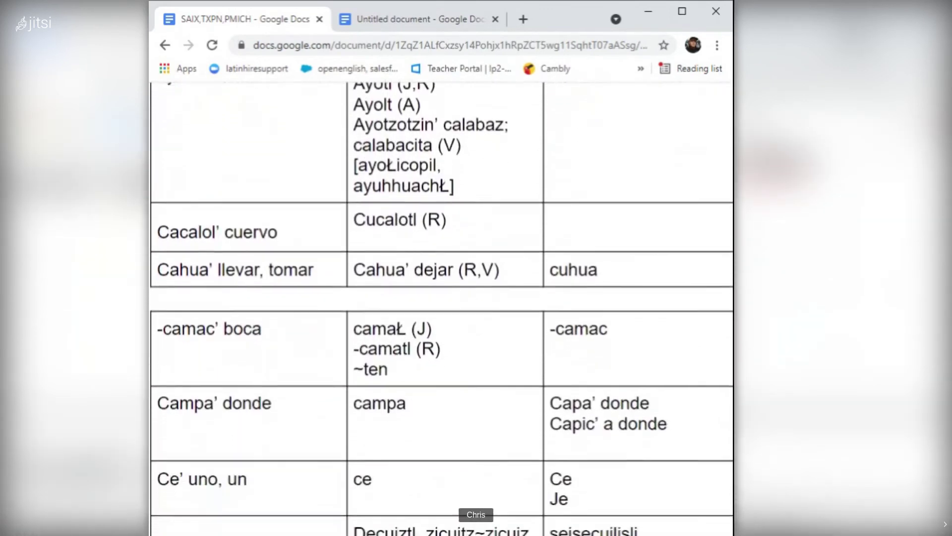
scroll(441, 308, down, 1)
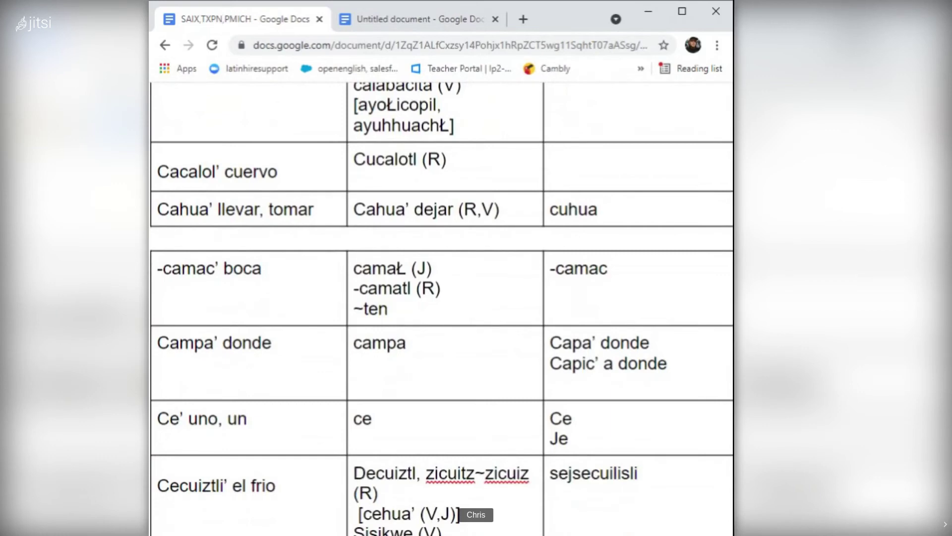
click(569, 209)
key(BackSpace)
text(a)
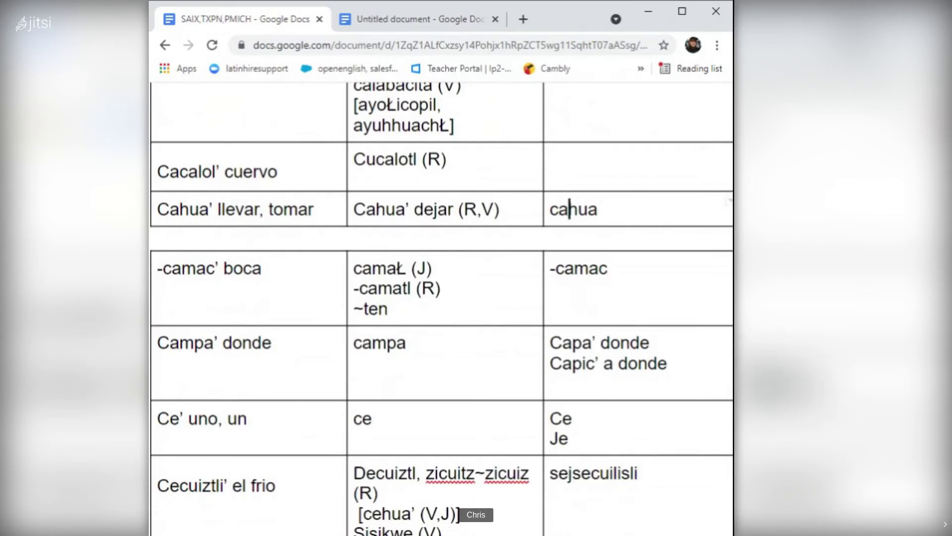
scroll(441, 307, down, 2)
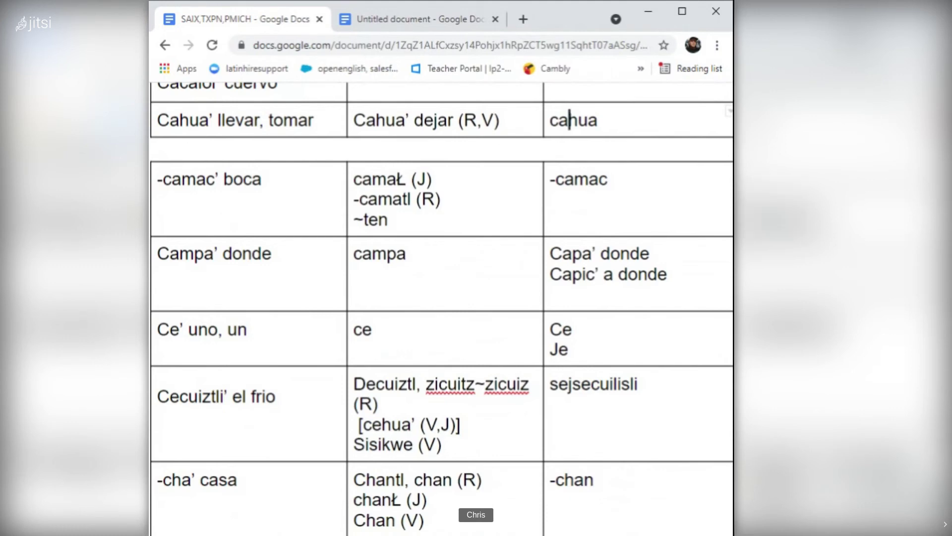
right_click(404, 199)
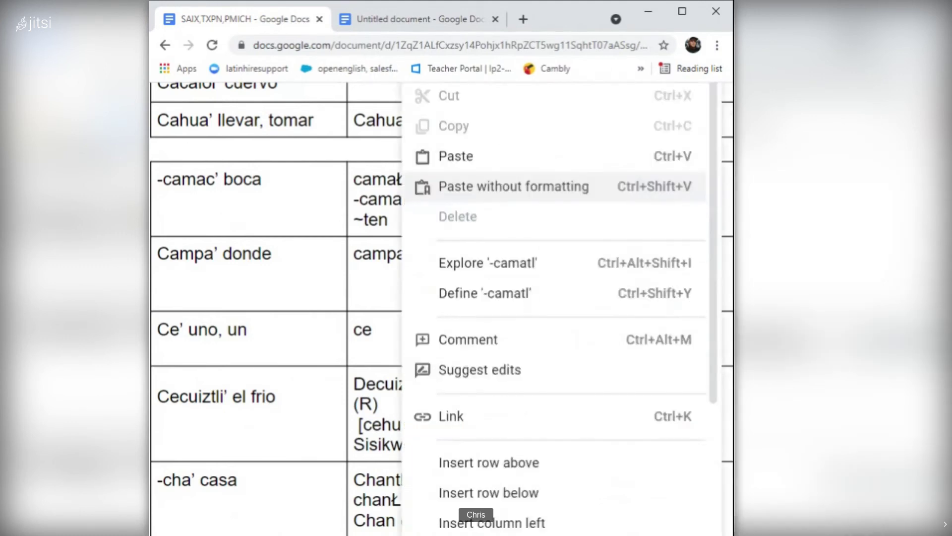
click(369, 199)
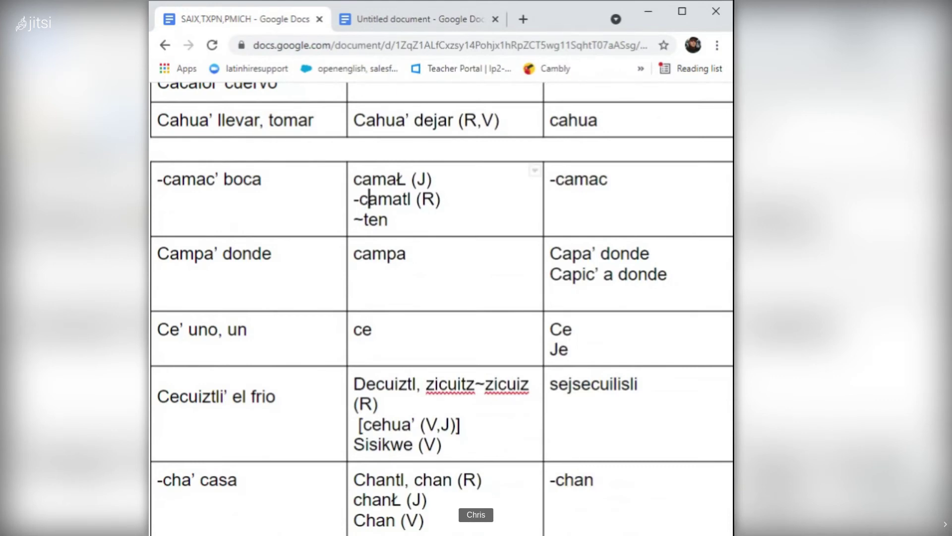
scroll(441, 308, down, 1)
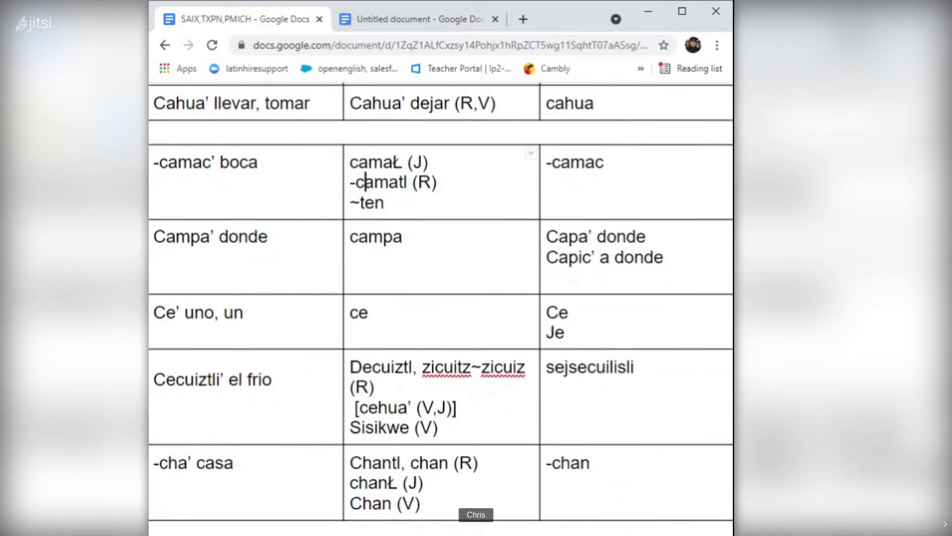
scroll(442, 308, down, 1)
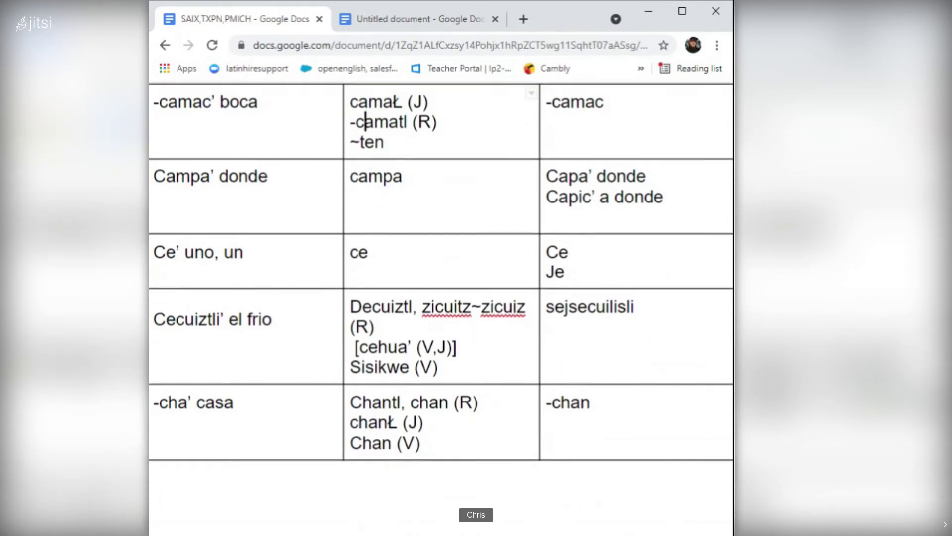
scroll(441, 285, down, 1)
scroll(440, 286, down, 1)
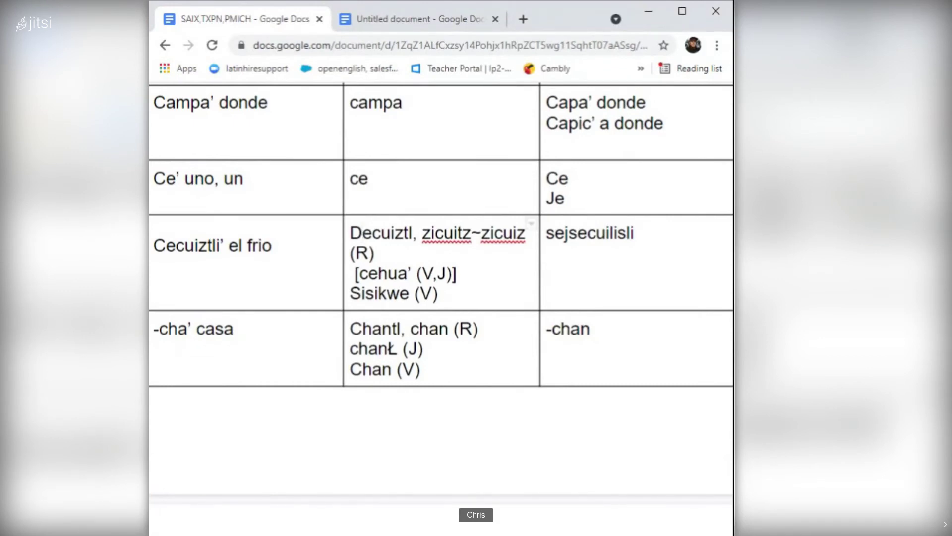
click(431, 232)
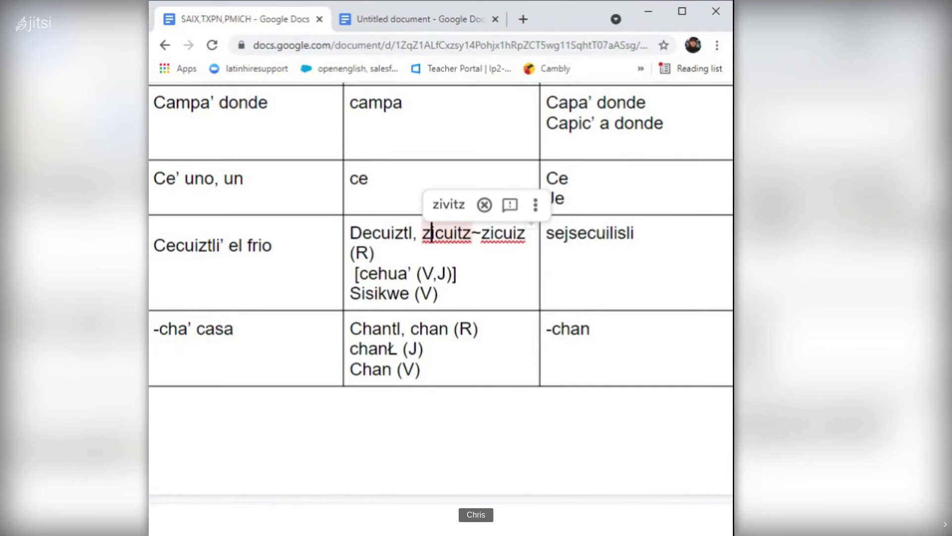
click(555, 232)
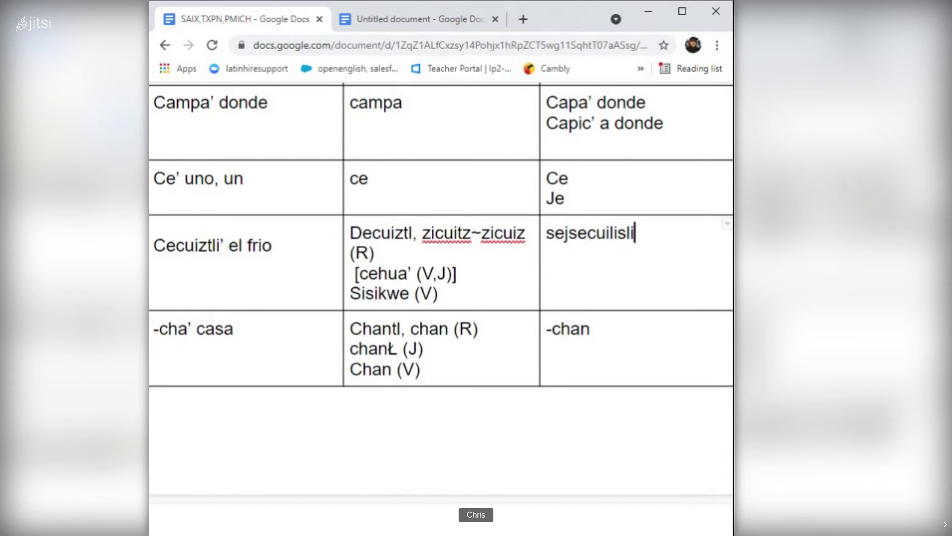
scroll(441, 293, down, 3)
scroll(441, 307, down, 8)
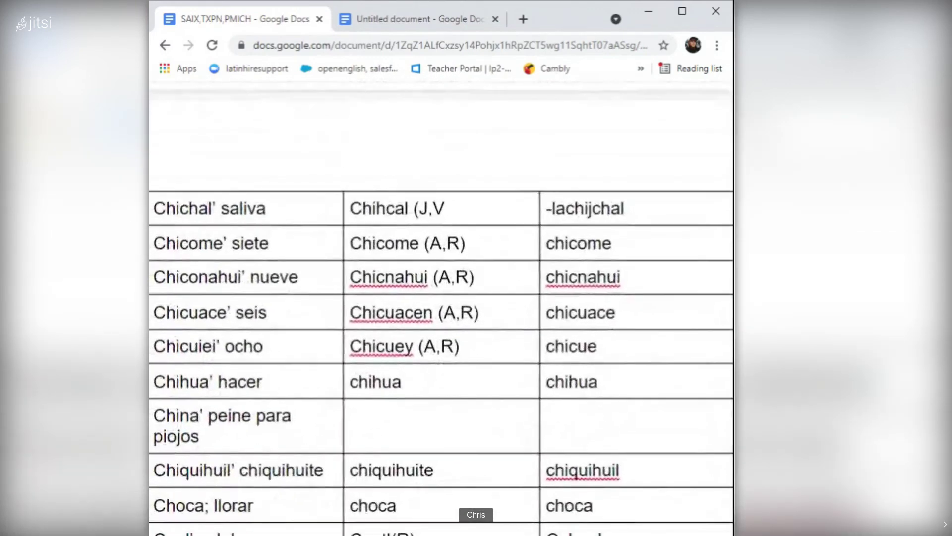
scroll(441, 307, down, 1)
scroll(441, 308, down, 1)
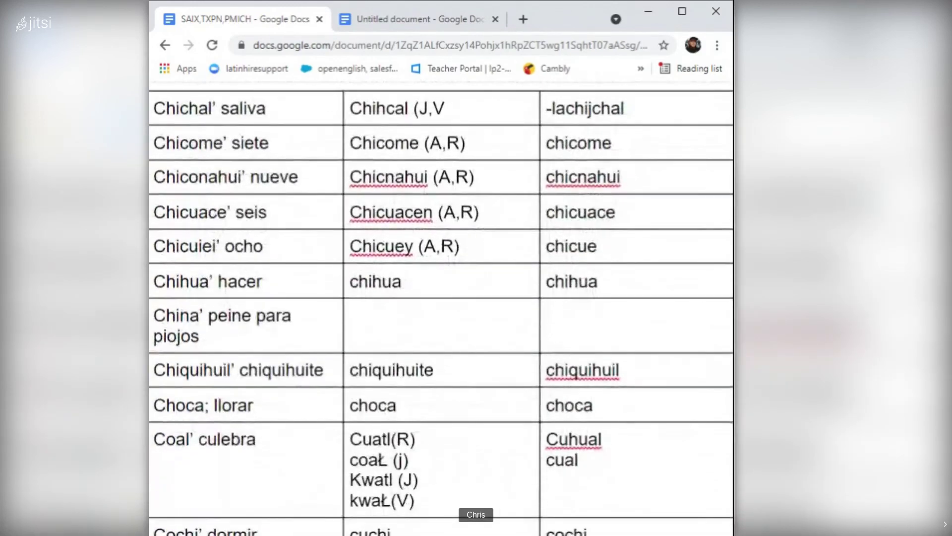
scroll(441, 307, down, 3)
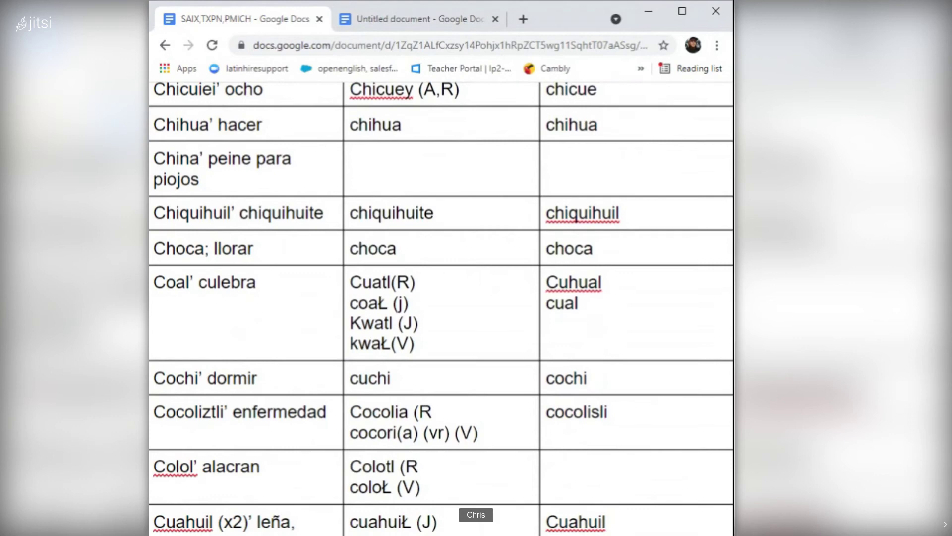
scroll(442, 308, down, 3)
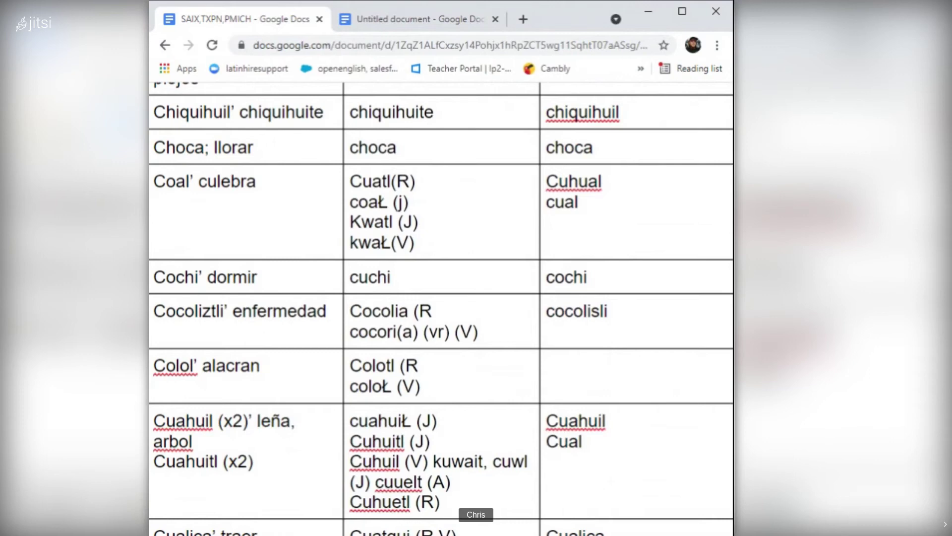
key(shift+Left)
key(shift+Left)
key(shift+Left)
key(shift+Left)
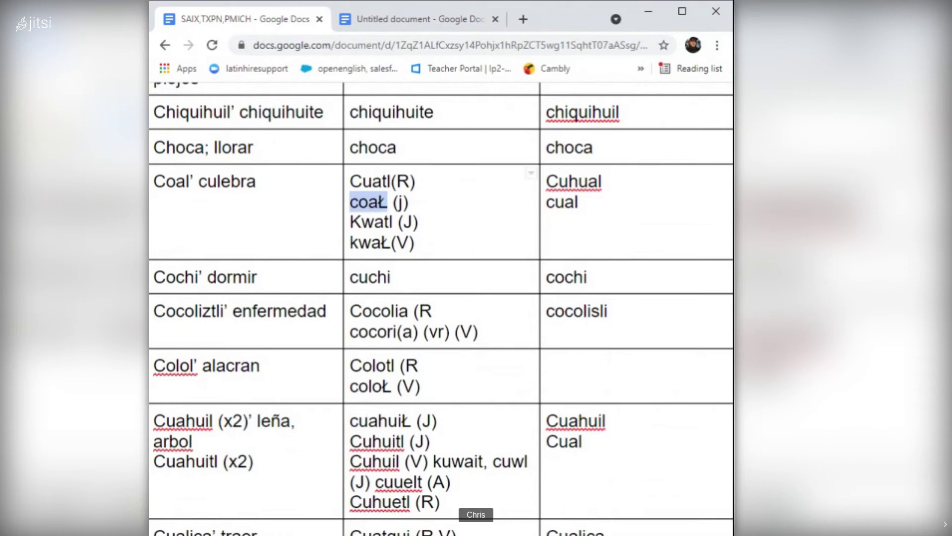
click(388, 201)
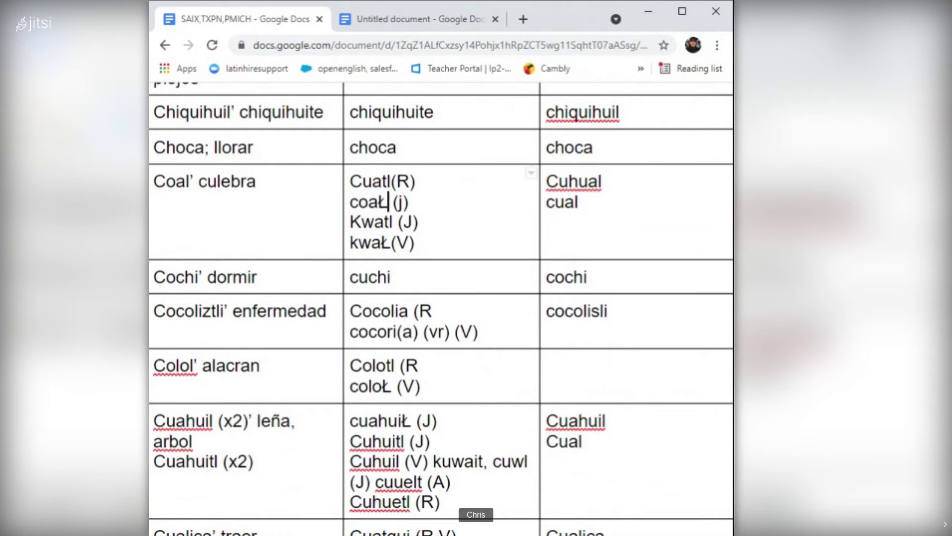
key(Down)
key(Down)
key(shift+Left)
key(shift+Left)
key(shift+Left)
key(shift+Left)
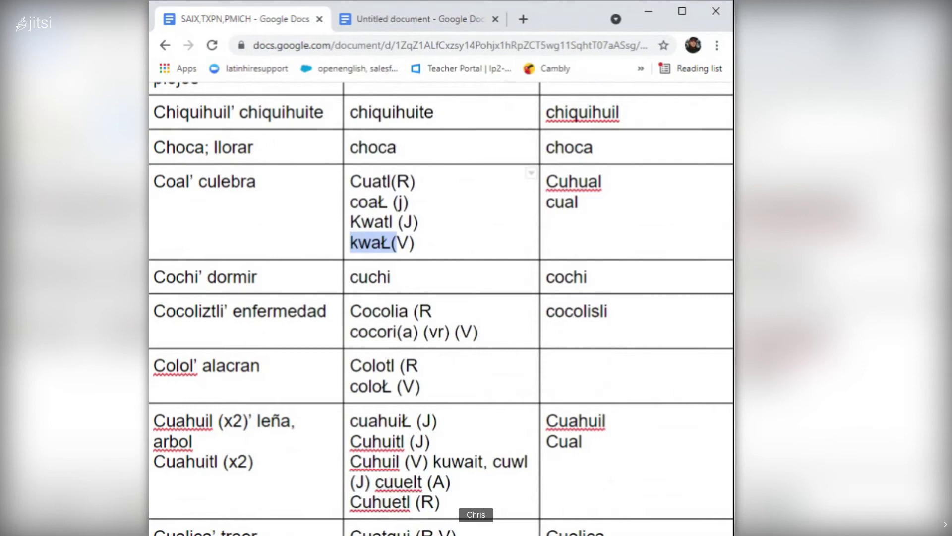
scroll(441, 308, down, 3)
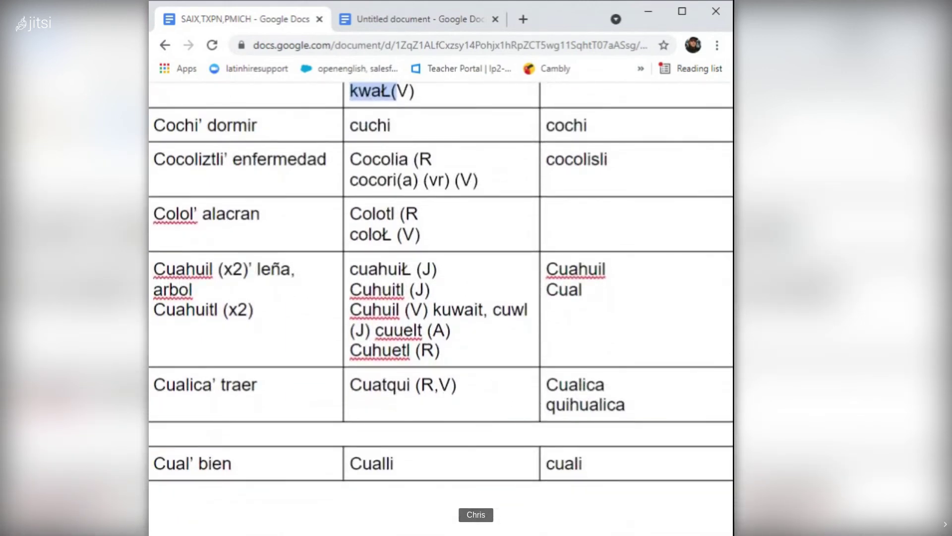
click(590, 269)
drag(579, 269, 606, 269)
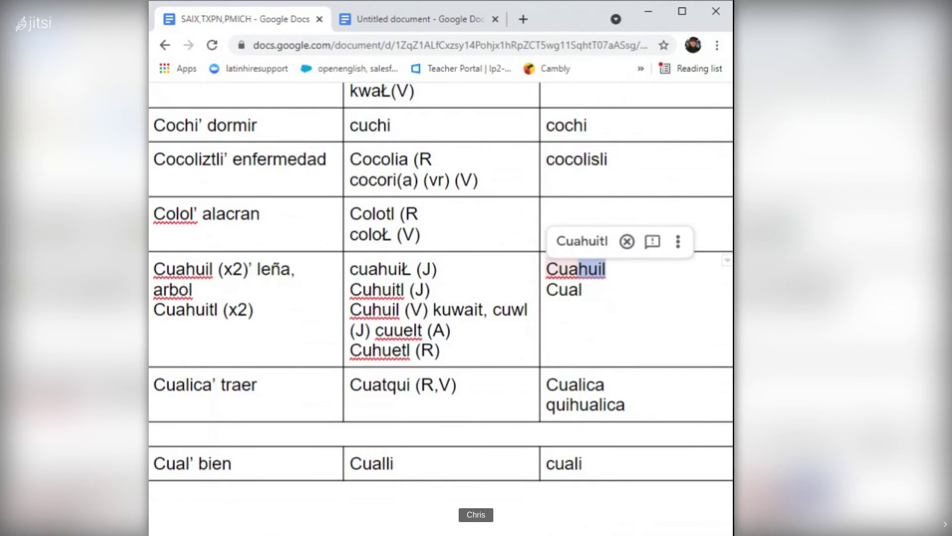
click(418, 268)
click(401, 309)
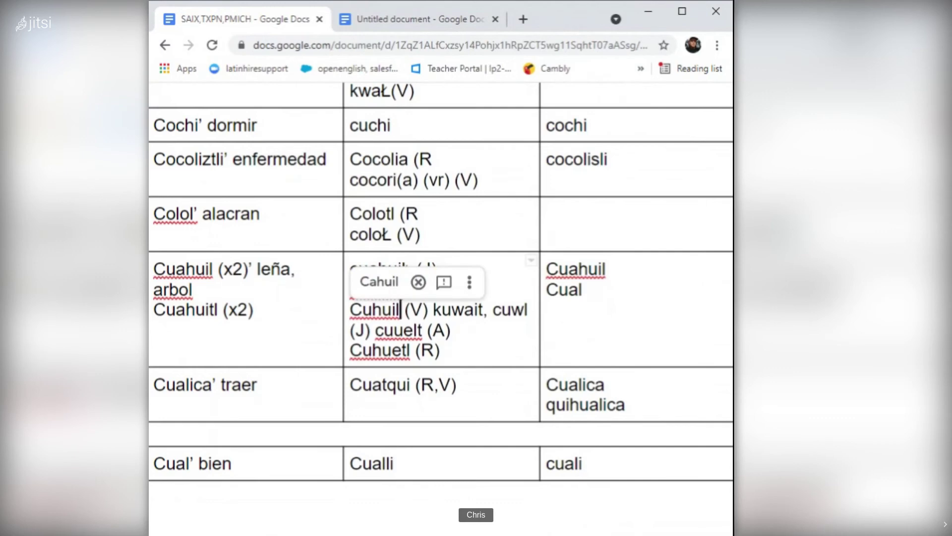
click(451, 330)
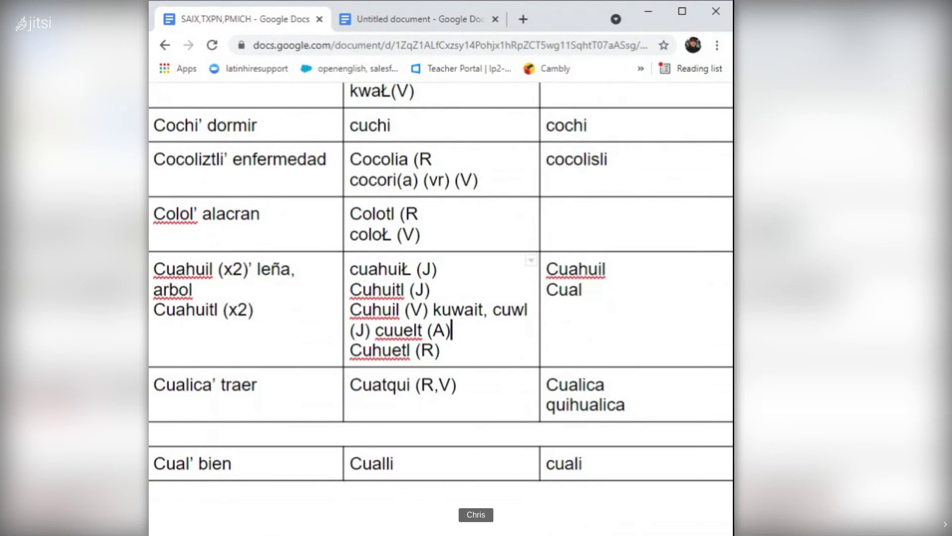
click(361, 309)
drag(361, 309, 460, 330)
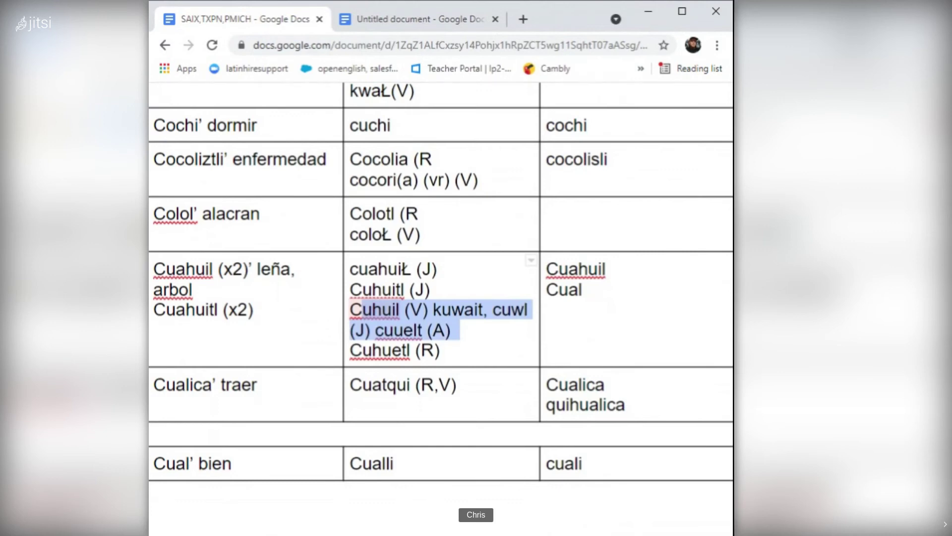
click(453, 330)
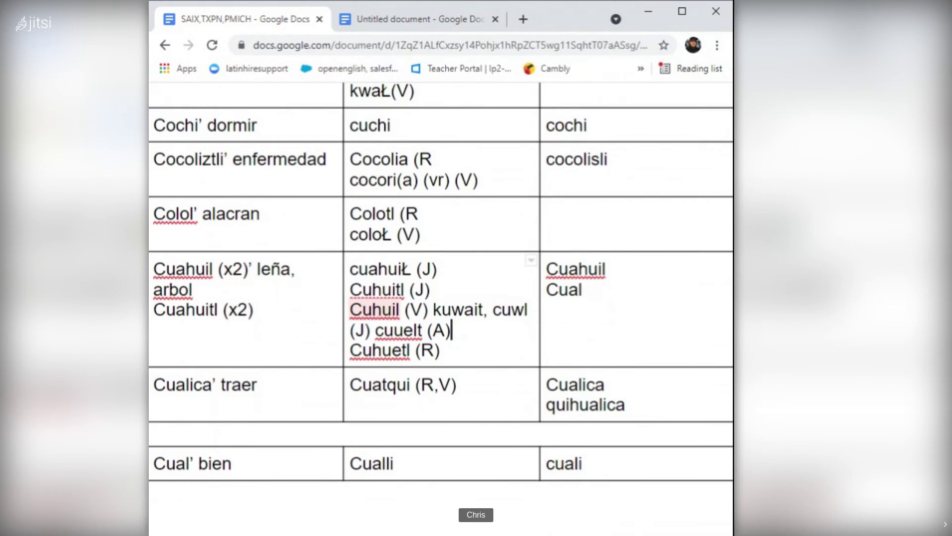
drag(527, 309, 493, 309)
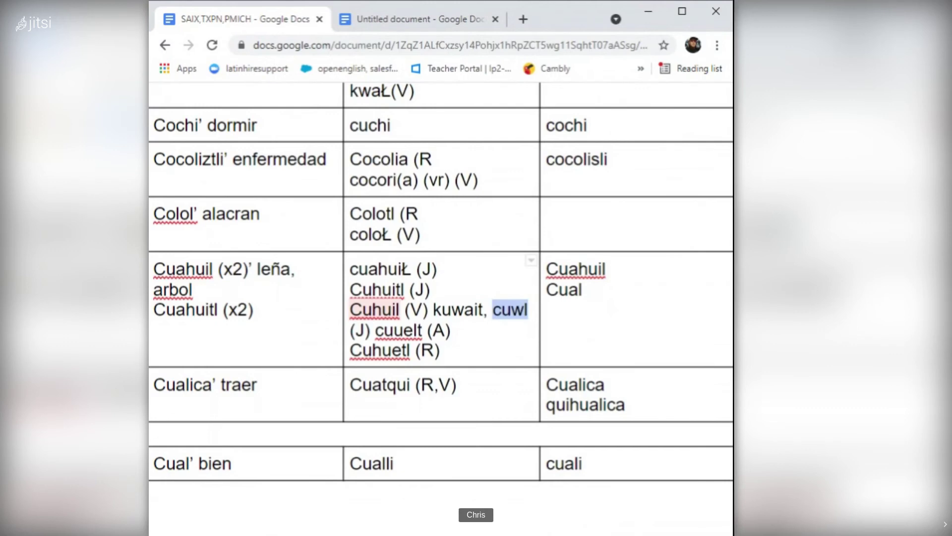
scroll(440, 281, down, 5)
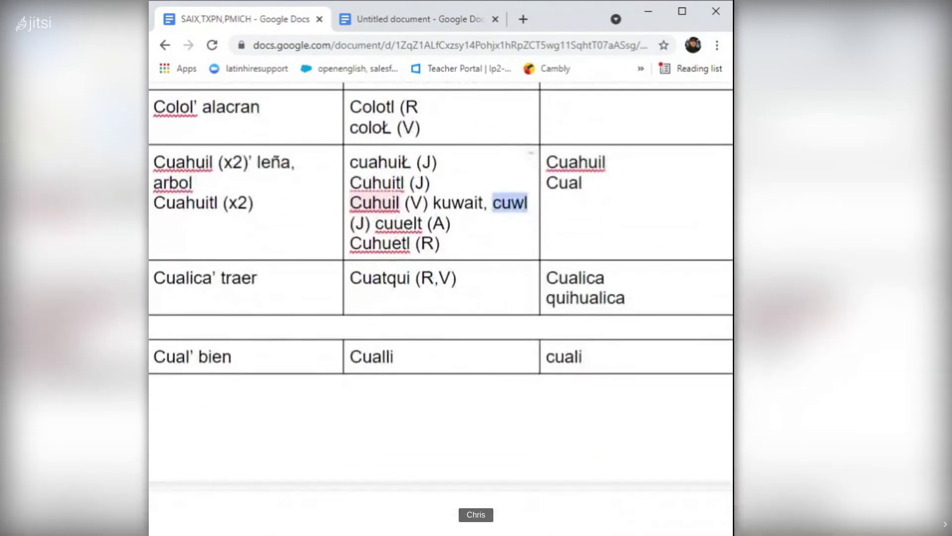
Scroll the table down so the cuale and Cuali quemitetlanez rows sit at the top.
scroll(441, 308, down, 10)
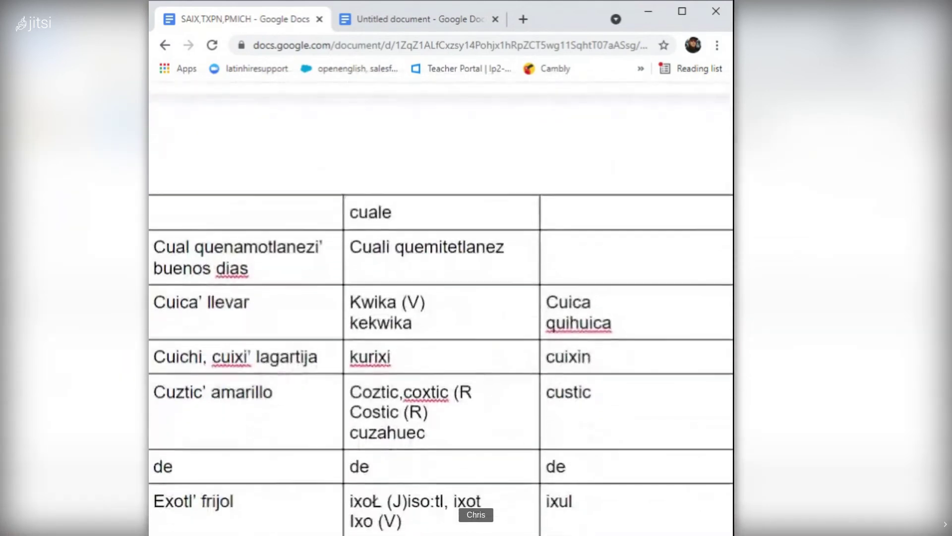
scroll(441, 307, up, 3)
scroll(441, 308, down, 2)
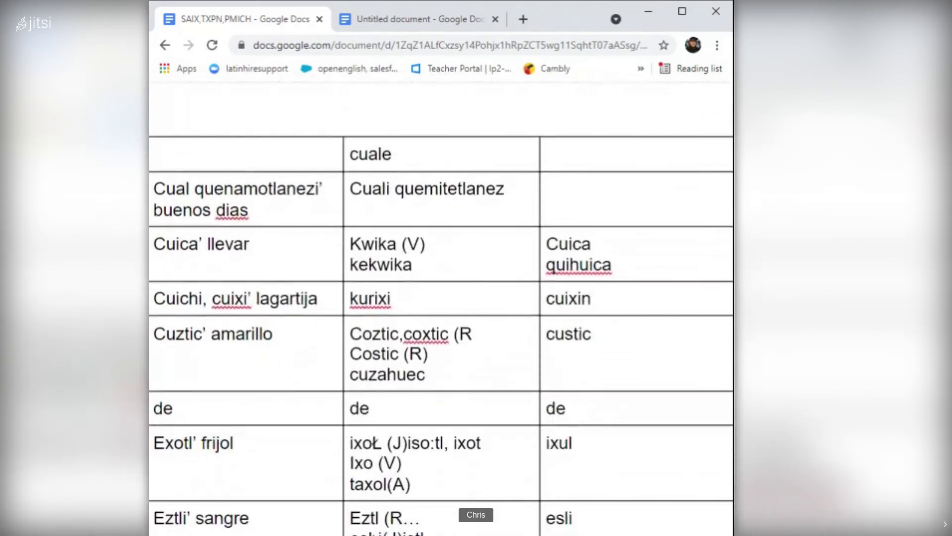
scroll(440, 307, left, 1)
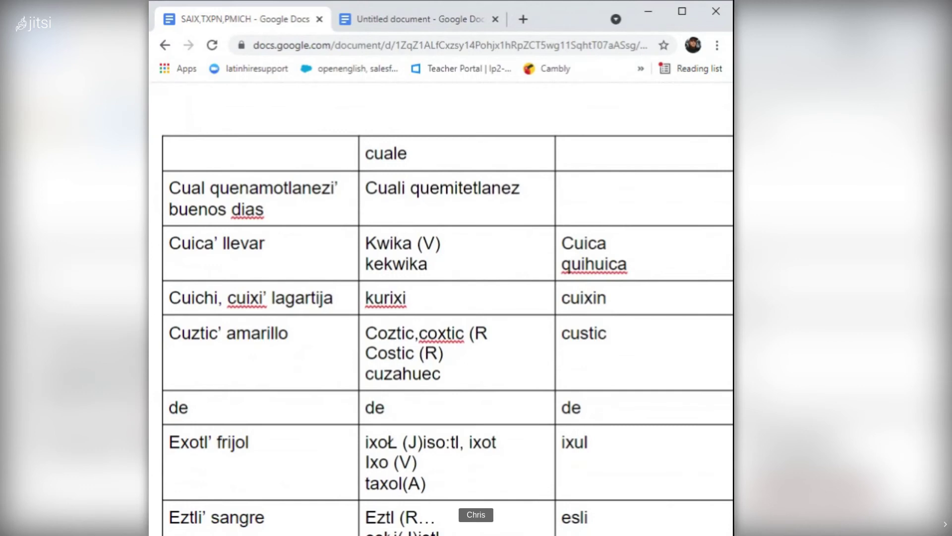
Type Quinami lanesic into the Cuali quemitetlanez row's third cell, fixing typos.
text(qu)
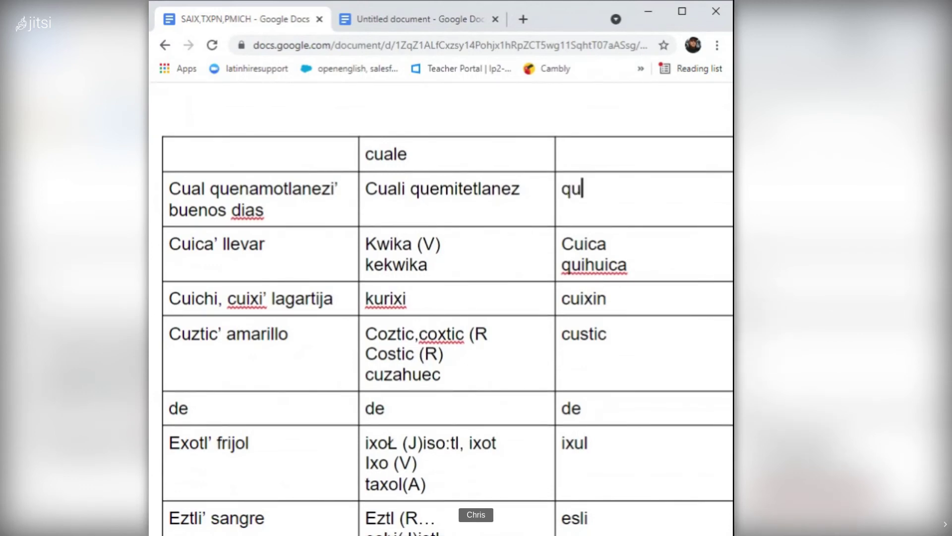
text(inami )
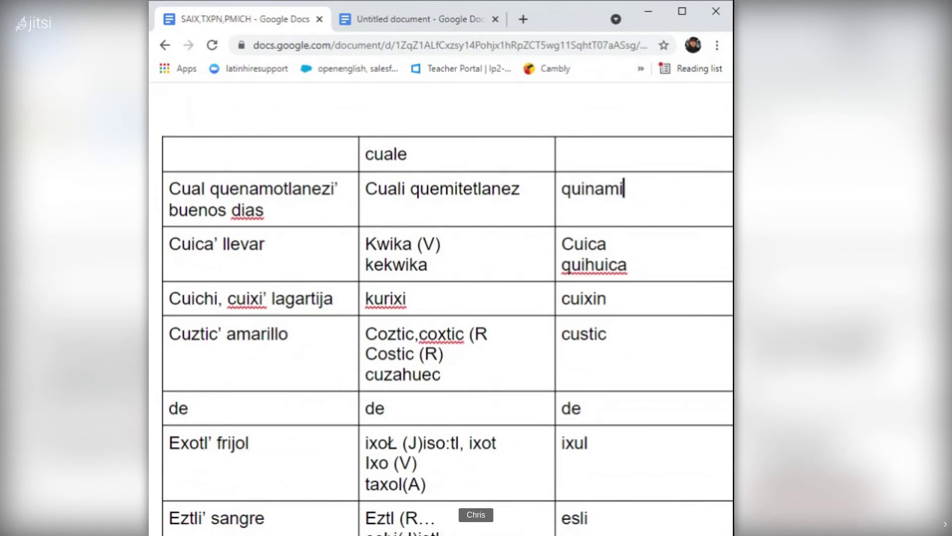
text(t)
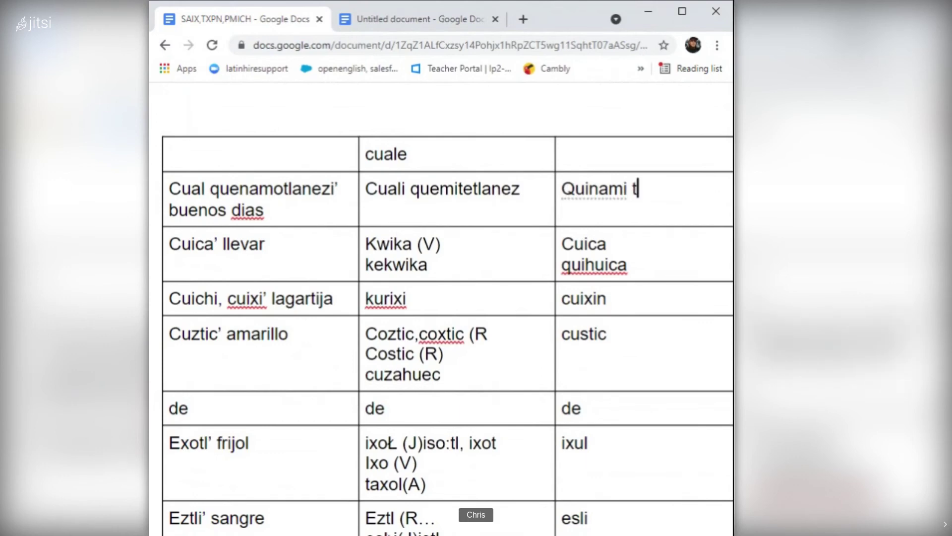
key(BackSpace)
text(la)
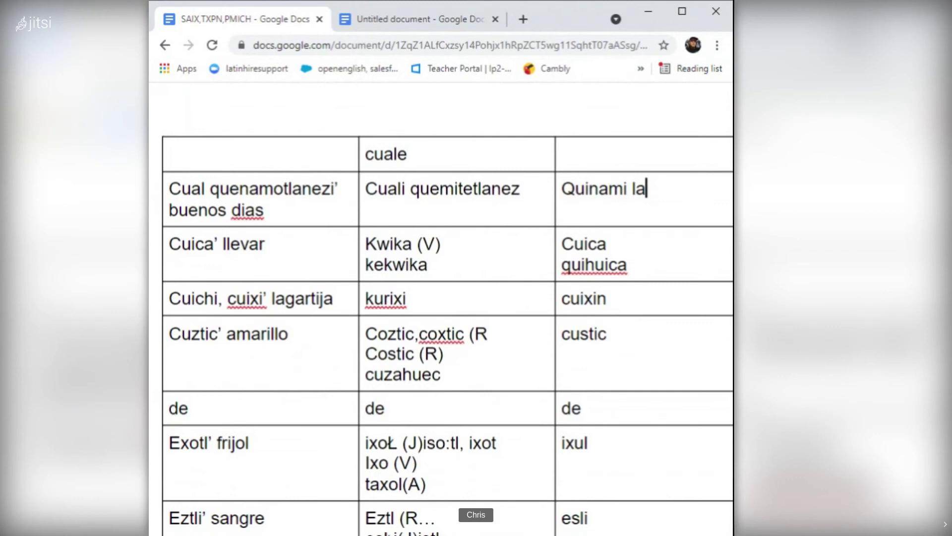
text(necis)
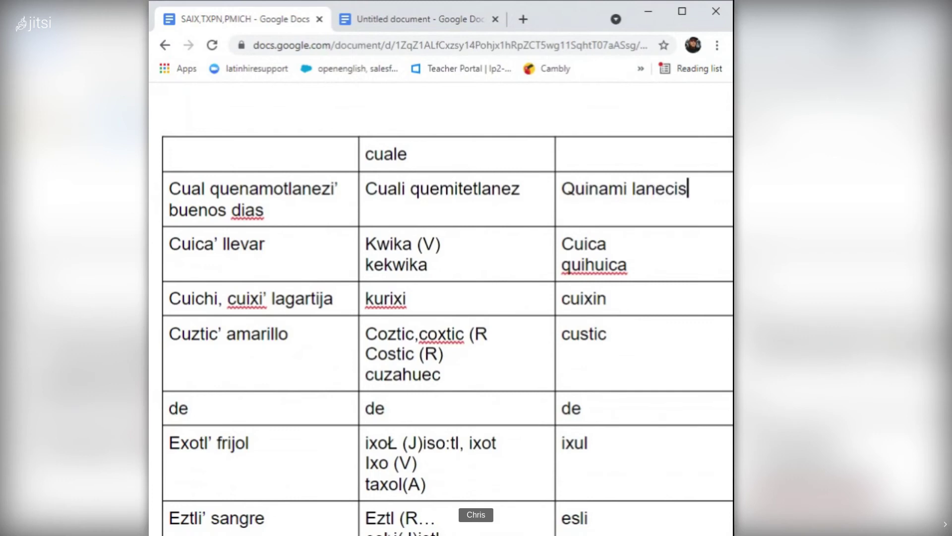
key(BackSpace)
text(s)
Compare the tlanez ending of quemitetlanez with the nesic ending of Quinami lanesic.
click(520, 188)
key(shift+Left)
key(shift+Left)
key(shift+Left)
key(shift+Left)
key(shift+Left)
key(shift+Left)
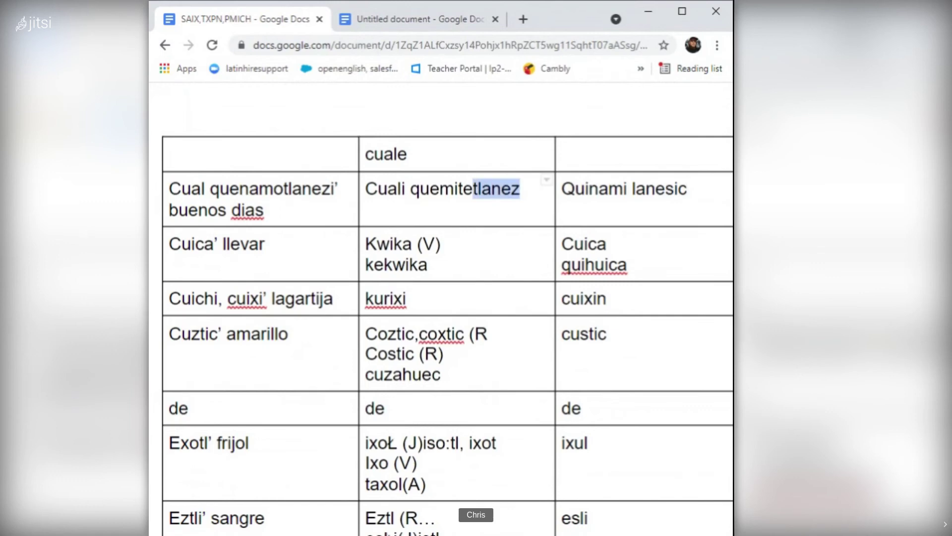
click(688, 189)
key(shift+Left)
key(shift+Left)
key(shift+Left)
key(shift+Left)
key(shift+Left)
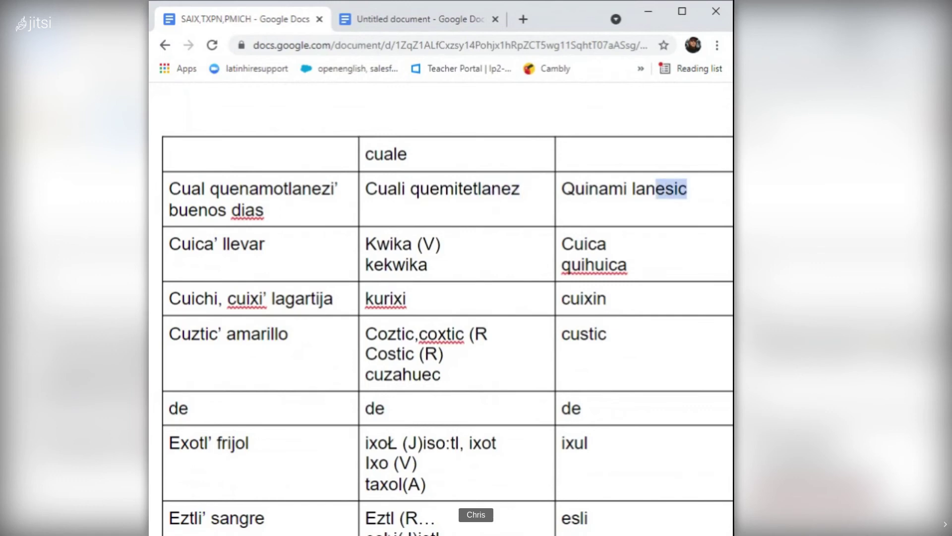
key(Left)
scroll(446, 322, down, 3)
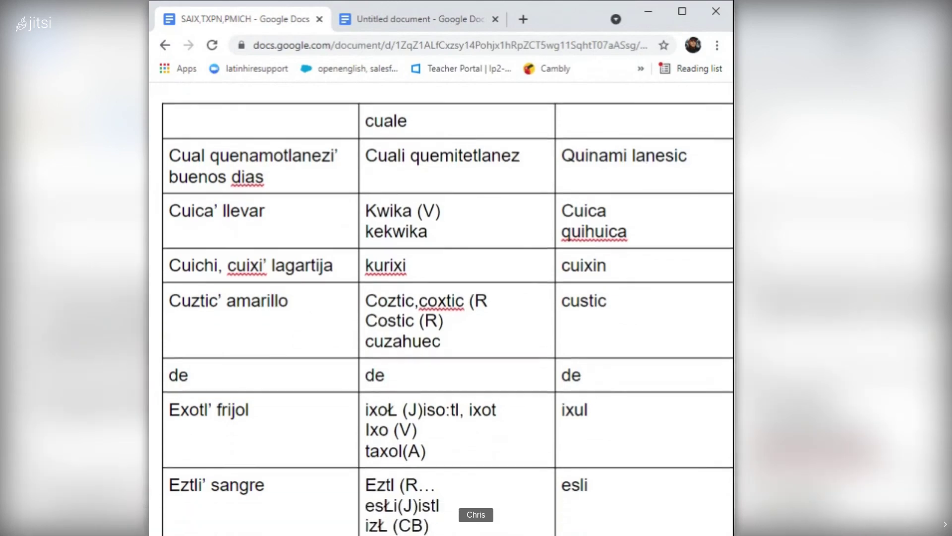
scroll(446, 308, up, 1)
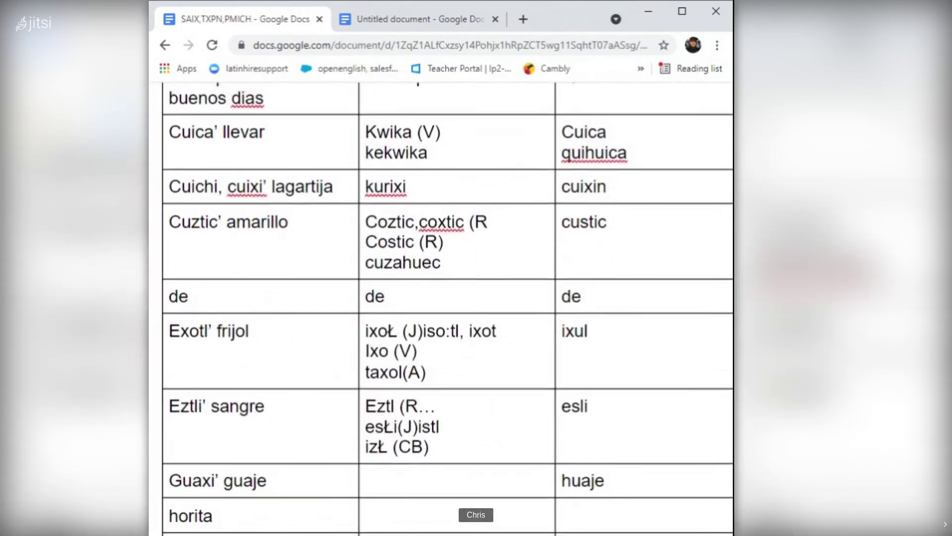
right_click(644, 223)
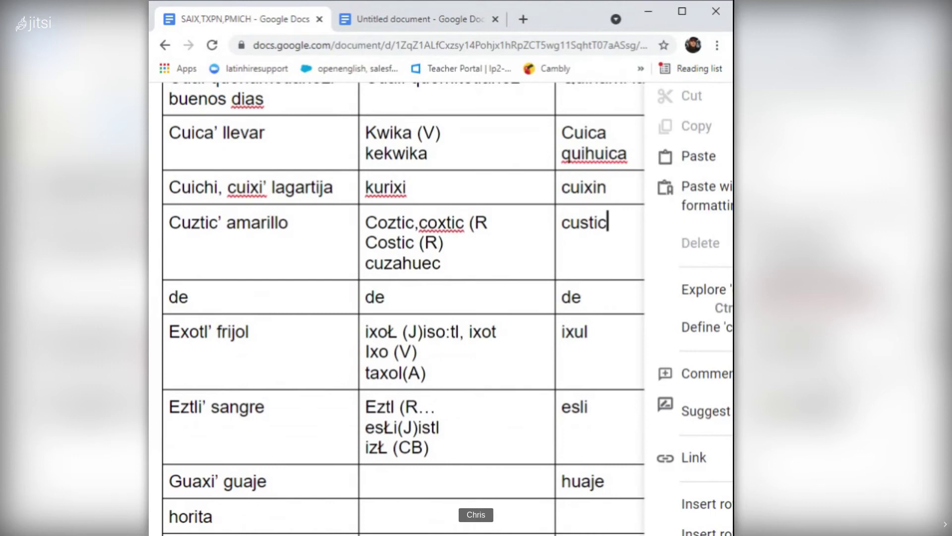
click(219, 187)
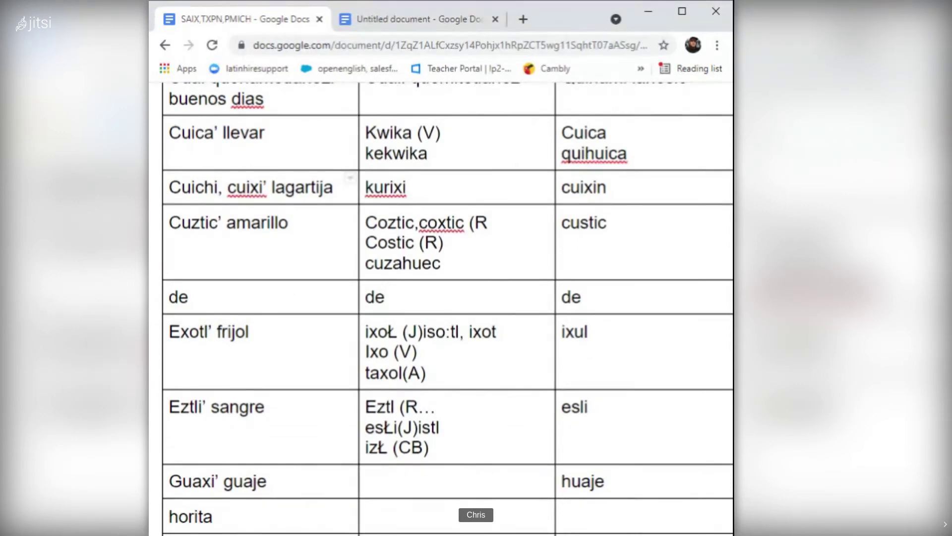
mouse_move(607, 188)
mouse_down()
mouse_move(570, 187)
mouse_move(616, 188)
mouse_up()
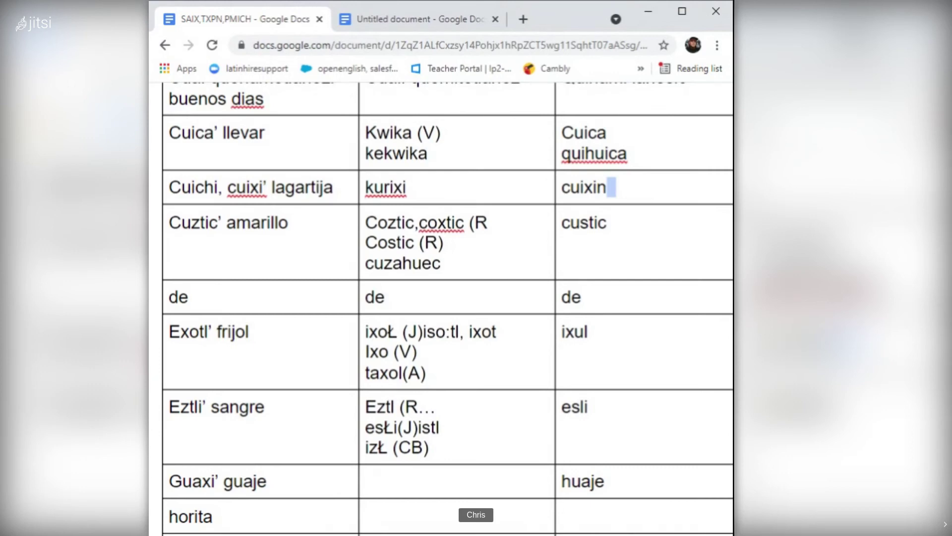
click(570, 187)
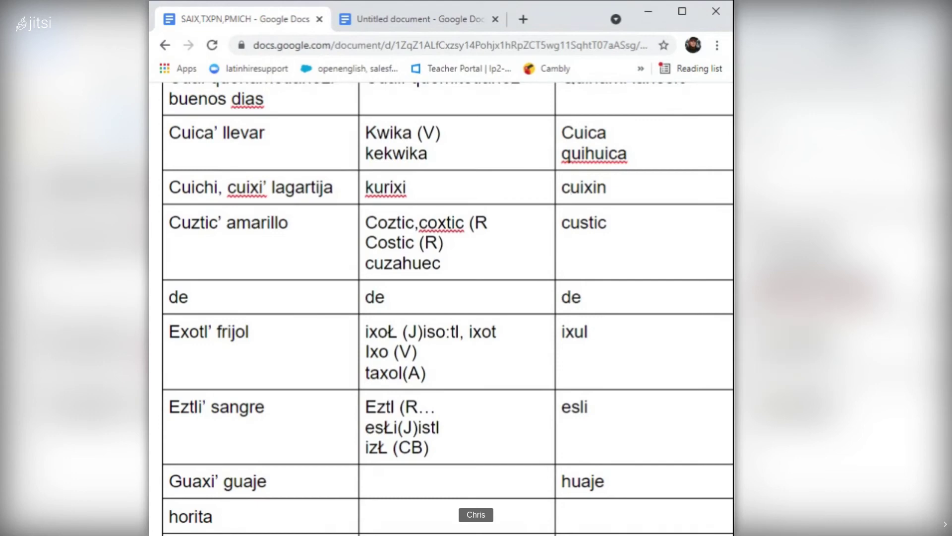
click(375, 187)
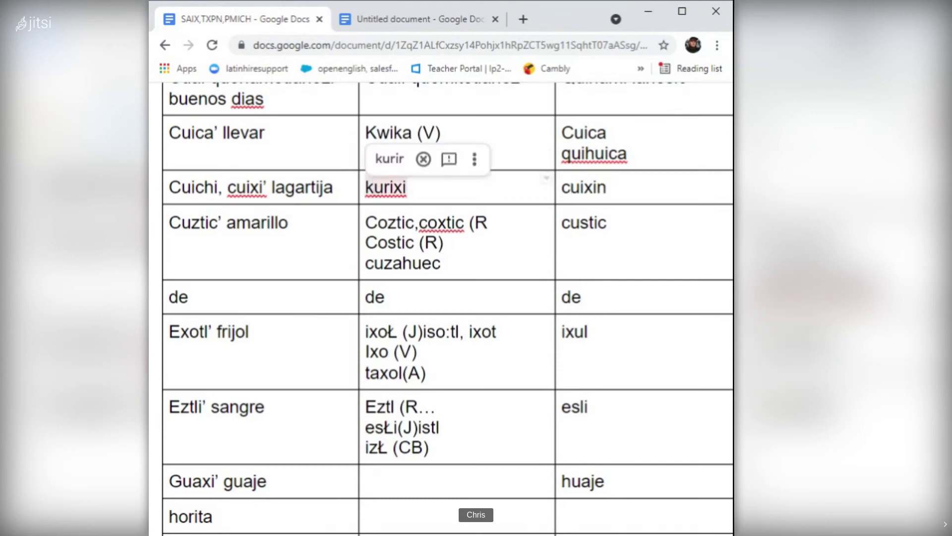
click(391, 187)
click(407, 187)
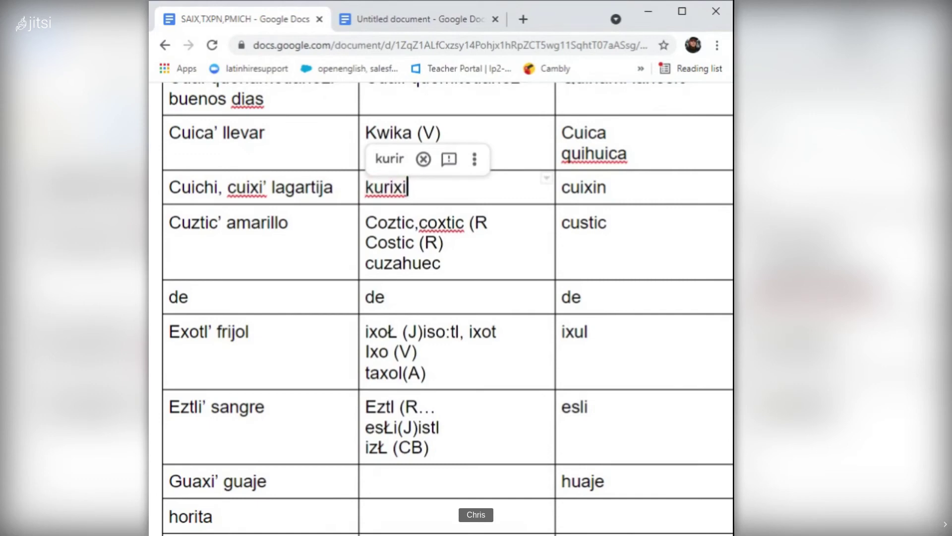
click(446, 221)
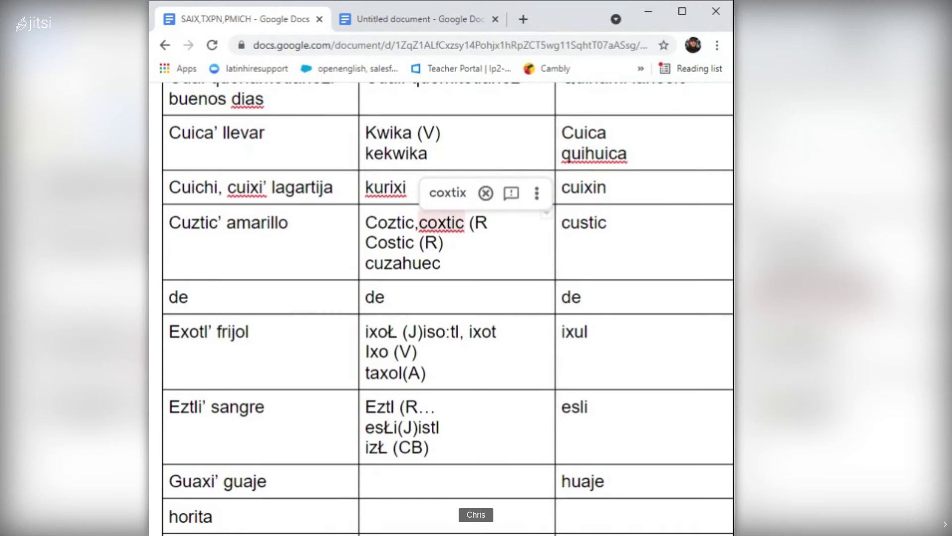
click(254, 187)
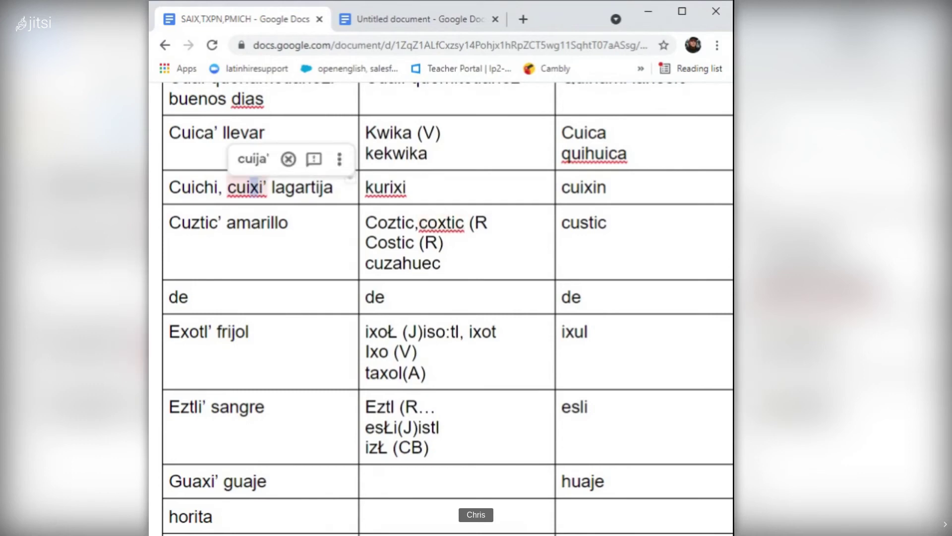
click(201, 187)
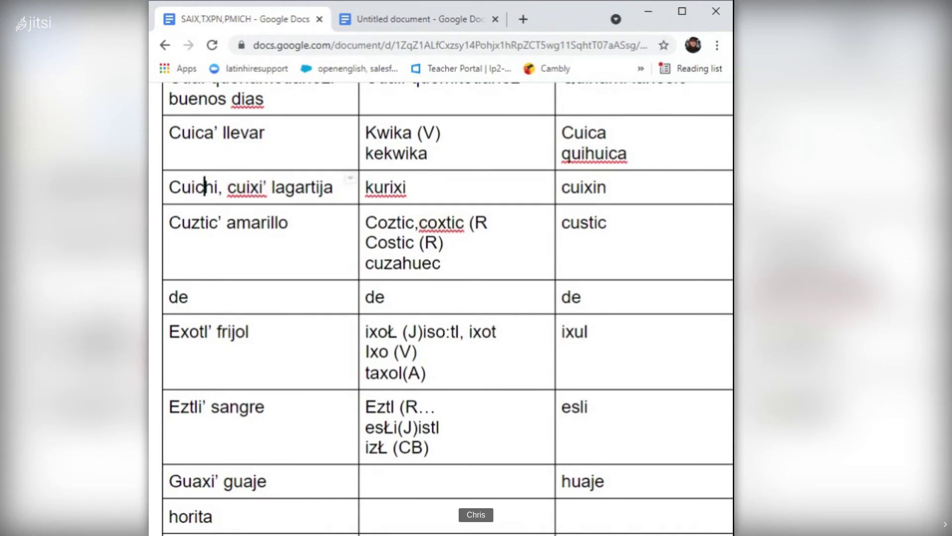
click(205, 188)
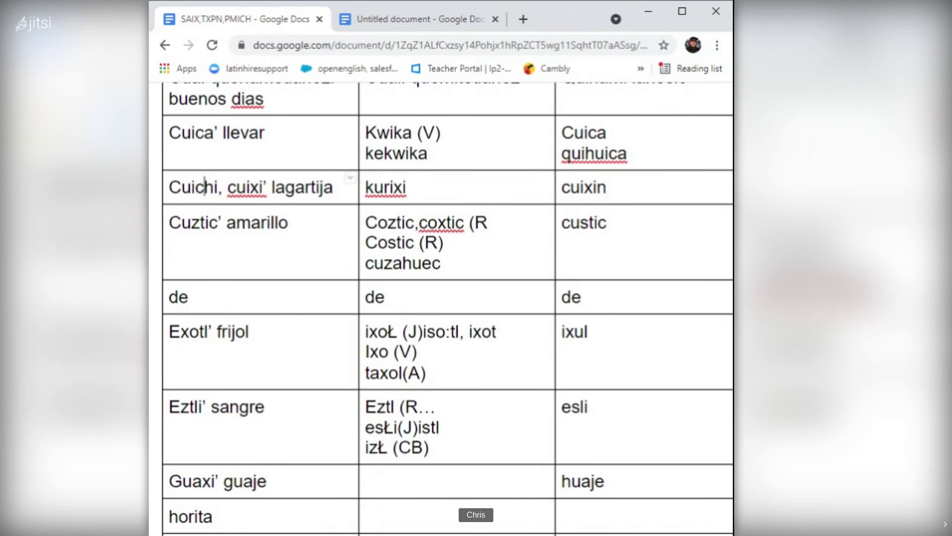
drag(205, 187, 254, 187)
click(204, 187)
click(247, 187)
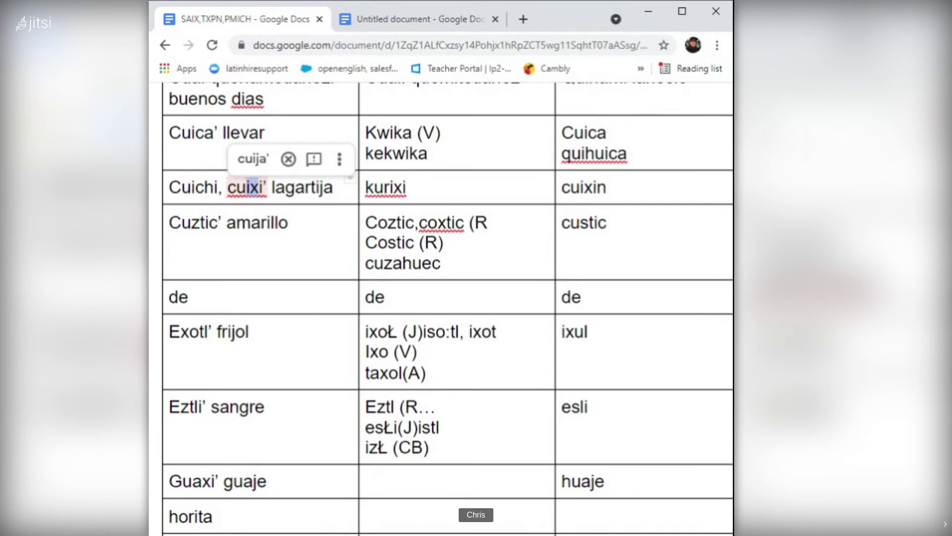
scroll(447, 308, down, 1)
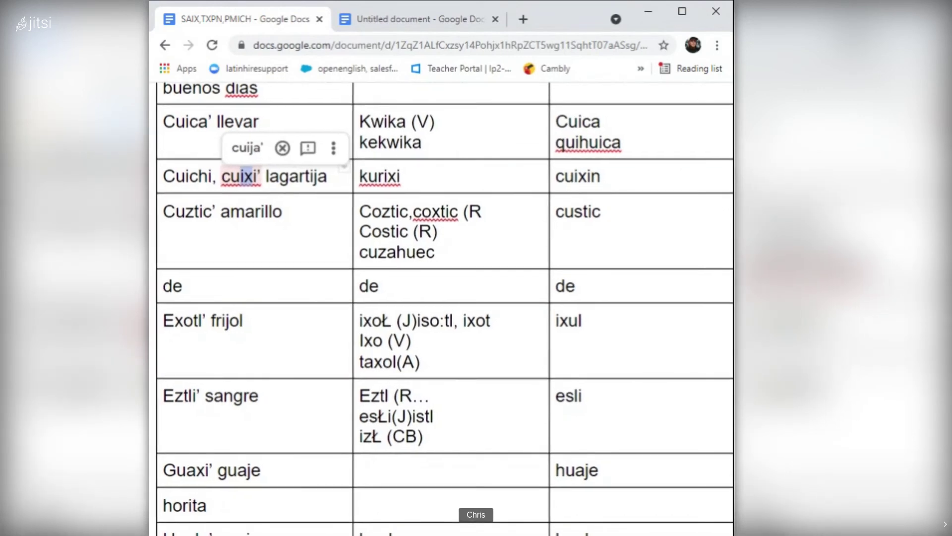
click(245, 176)
drag(392, 231, 372, 231)
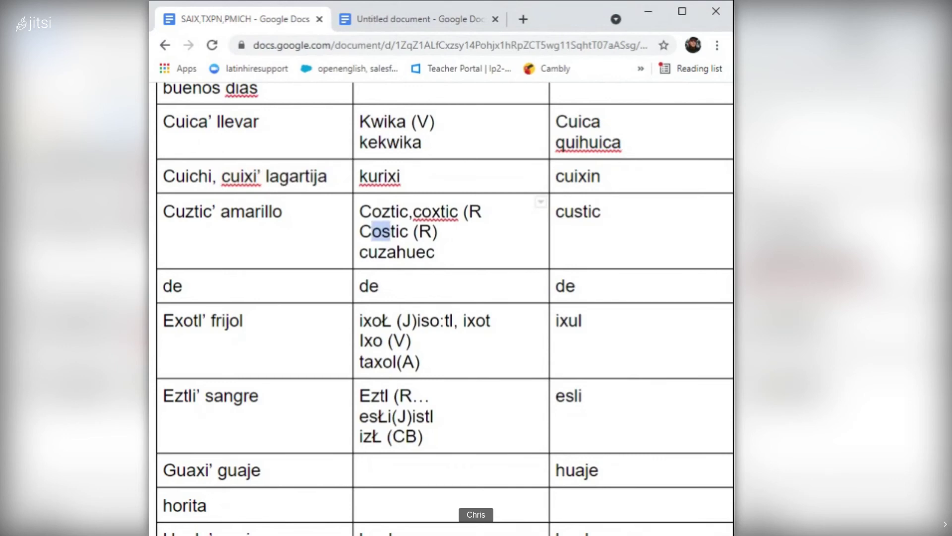
click(458, 211)
drag(459, 211, 412, 211)
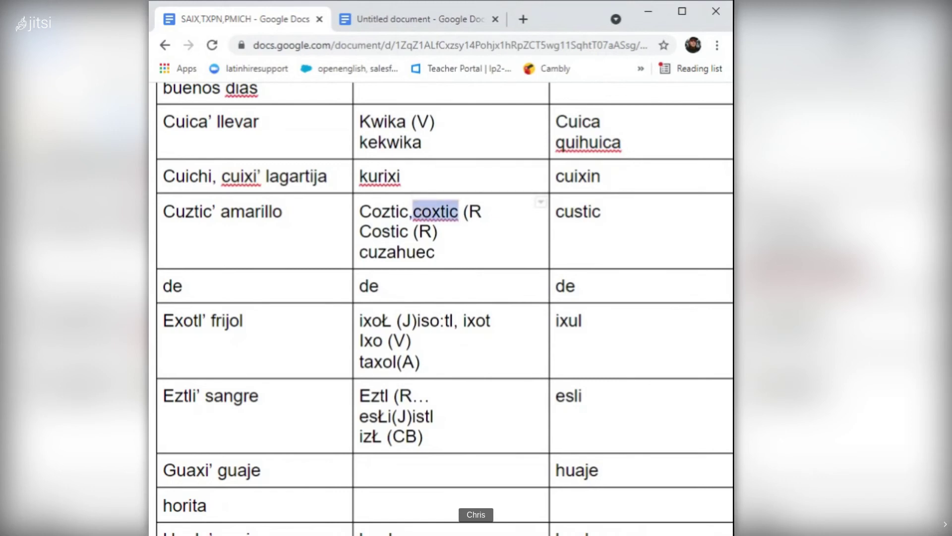
scroll(444, 298, down, 1)
drag(458, 189, 416, 229)
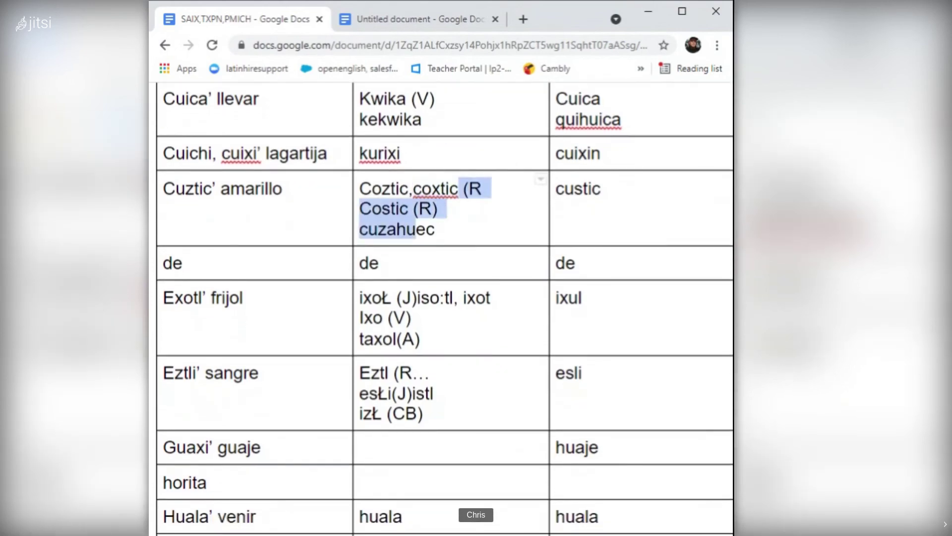
scroll(445, 307, down, 4)
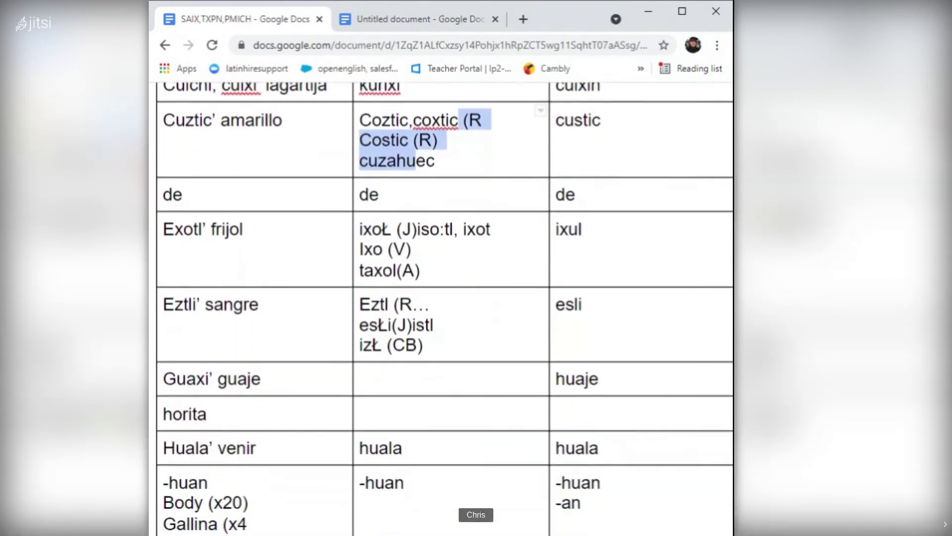
scroll(445, 308, right, 1)
scroll(445, 308, down, 4)
scroll(445, 307, left, 1)
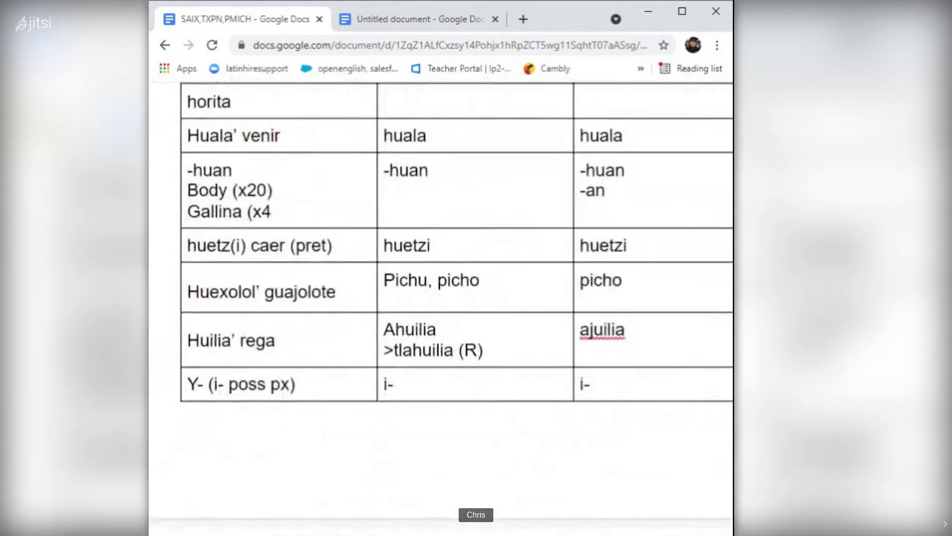
scroll(445, 308, down, 1)
scroll(445, 307, right, 1)
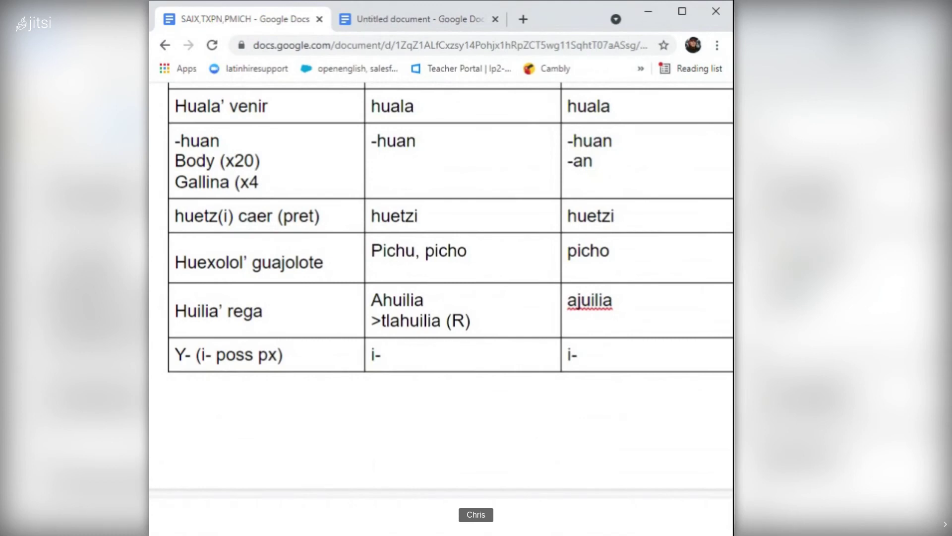
click(439, 249)
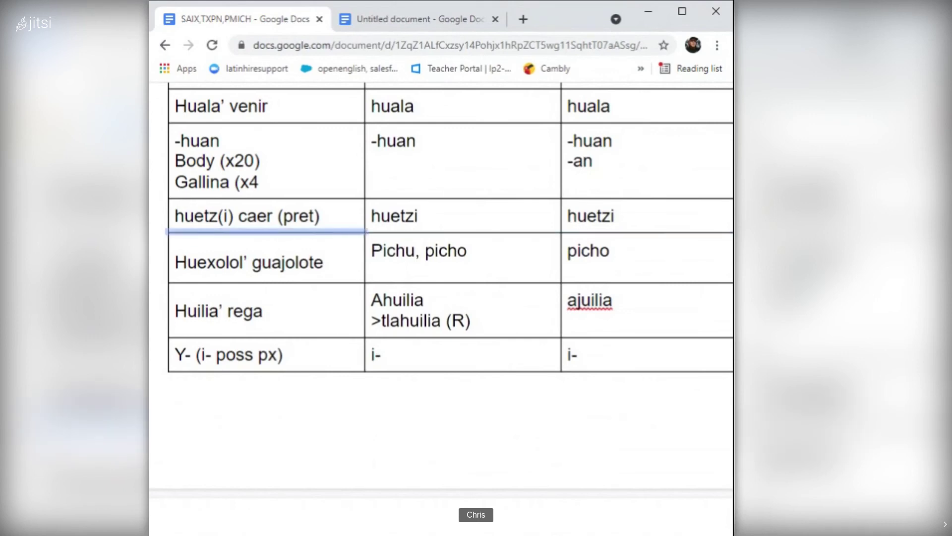
click(326, 261)
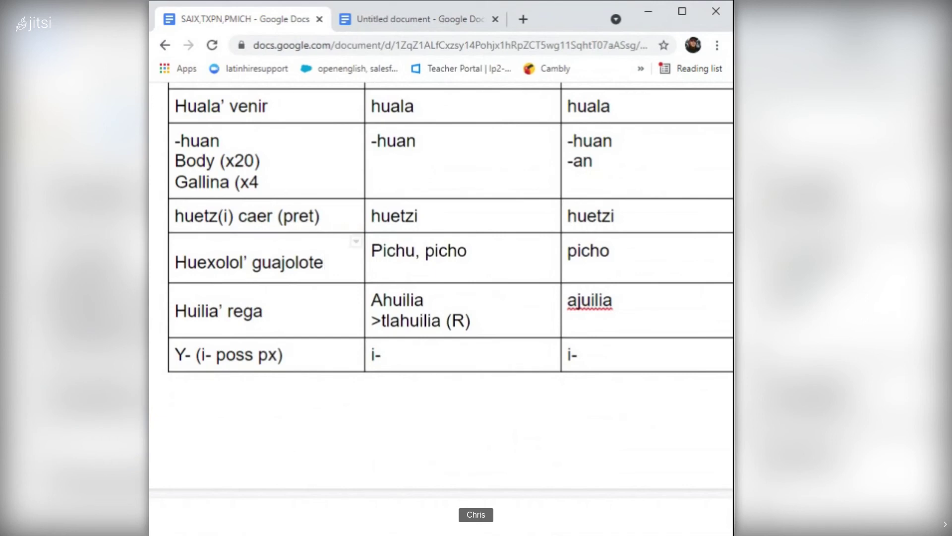
right_click(335, 262)
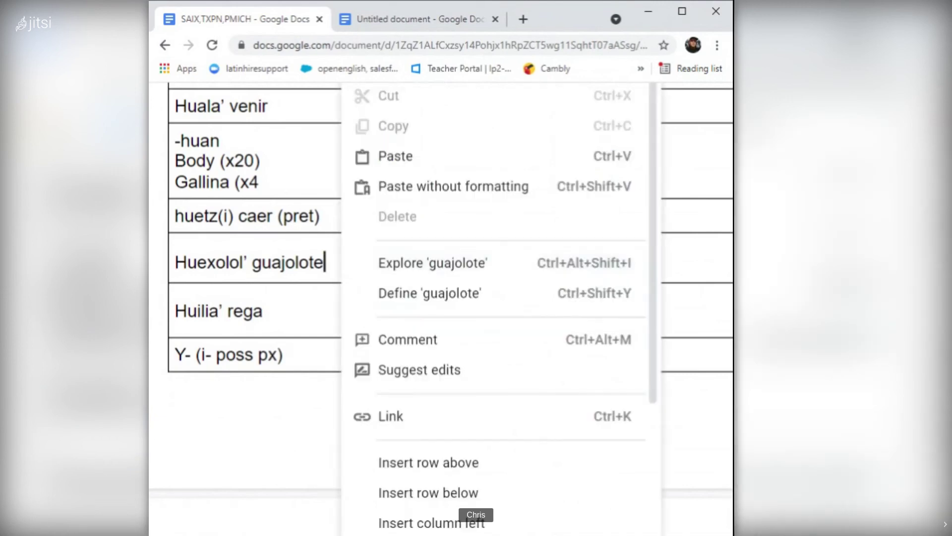
click(285, 262)
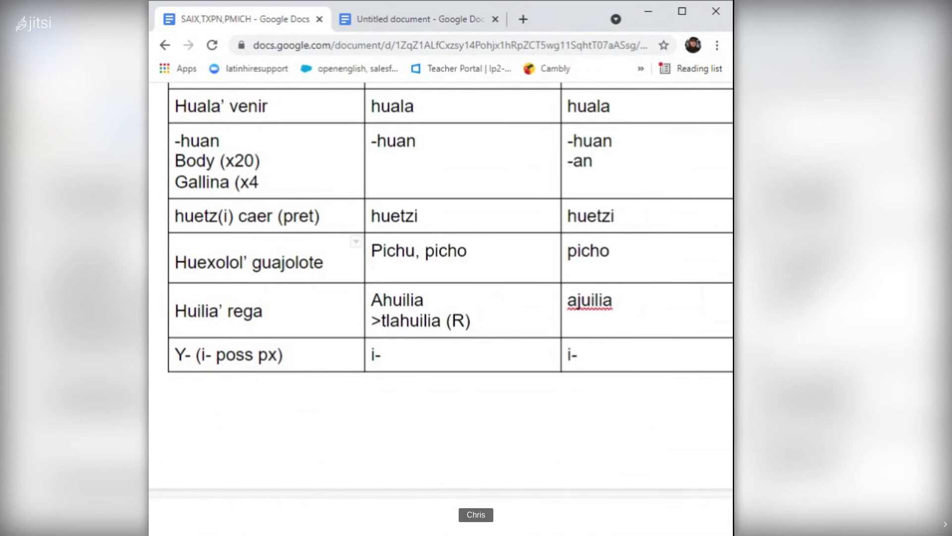
click(600, 250)
mouse_move(468, 250)
mouse_down()
mouse_move(406, 251)
mouse_move(468, 251)
mouse_up()
Scroll to the Len' nada and Lile' tizne negro rows and open options beside Łel (A,R.
scroll(450, 213, down, 1)
scroll(449, 297, down, 6)
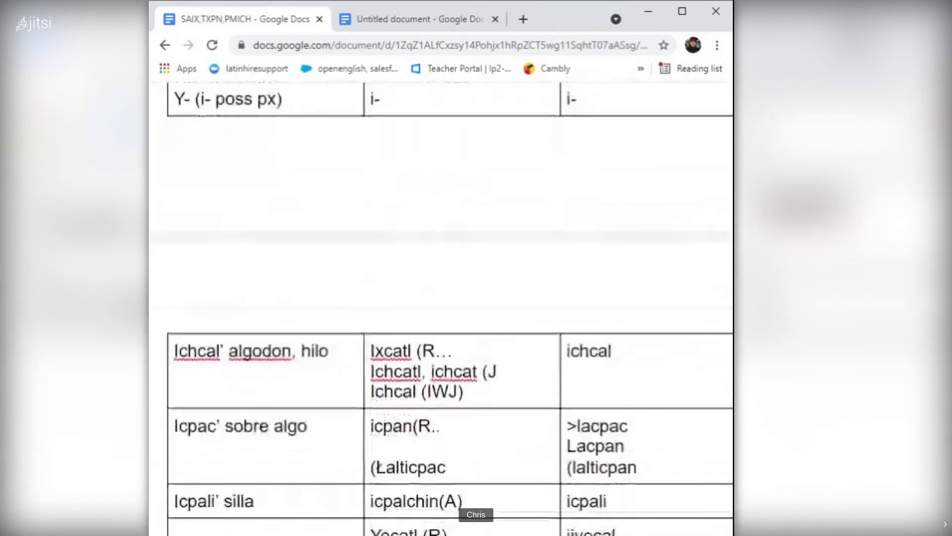
scroll(450, 298, down, 6)
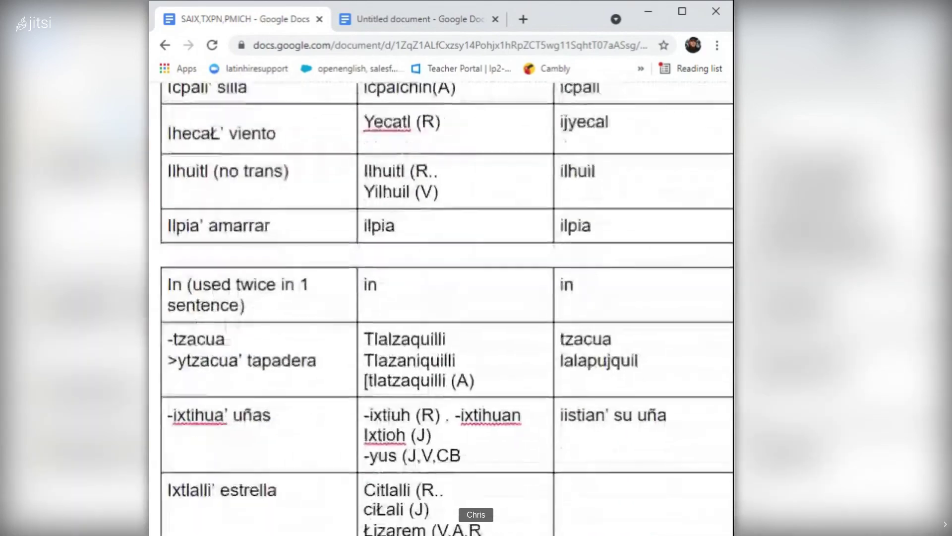
scroll(450, 297, down, 8)
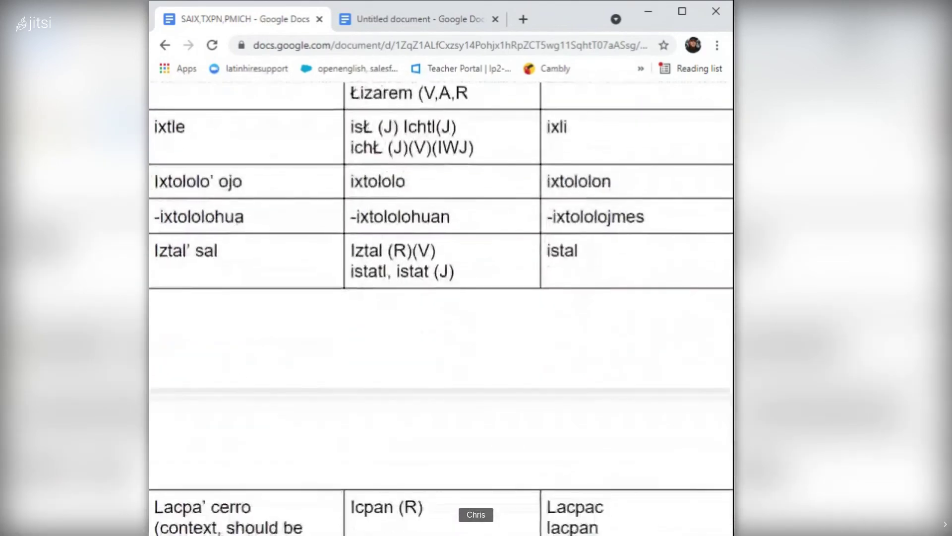
scroll(450, 297, down, 3)
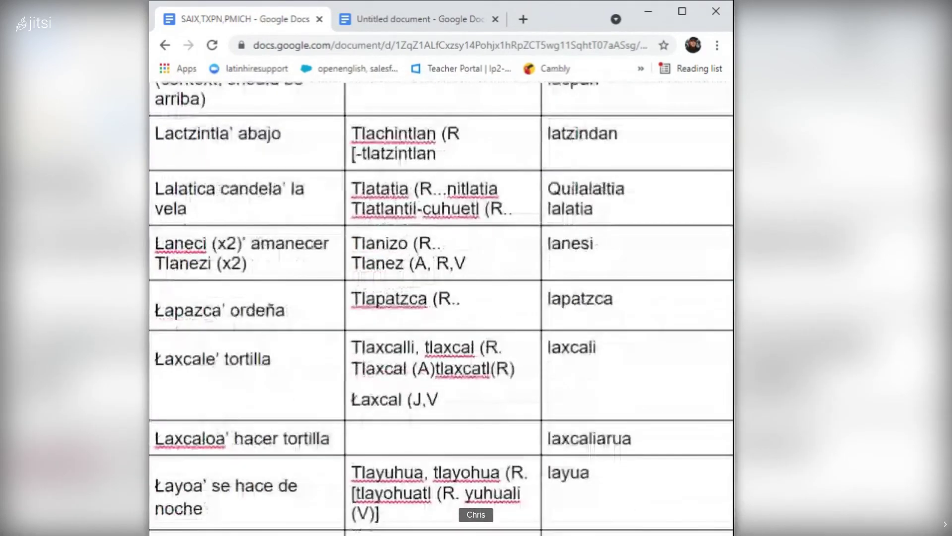
scroll(450, 298, down, 7)
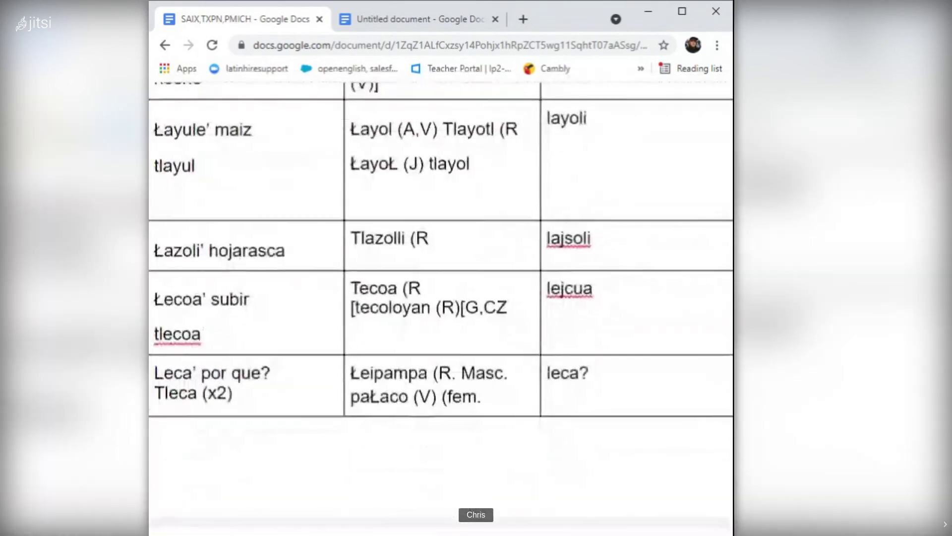
scroll(450, 297, down, 2)
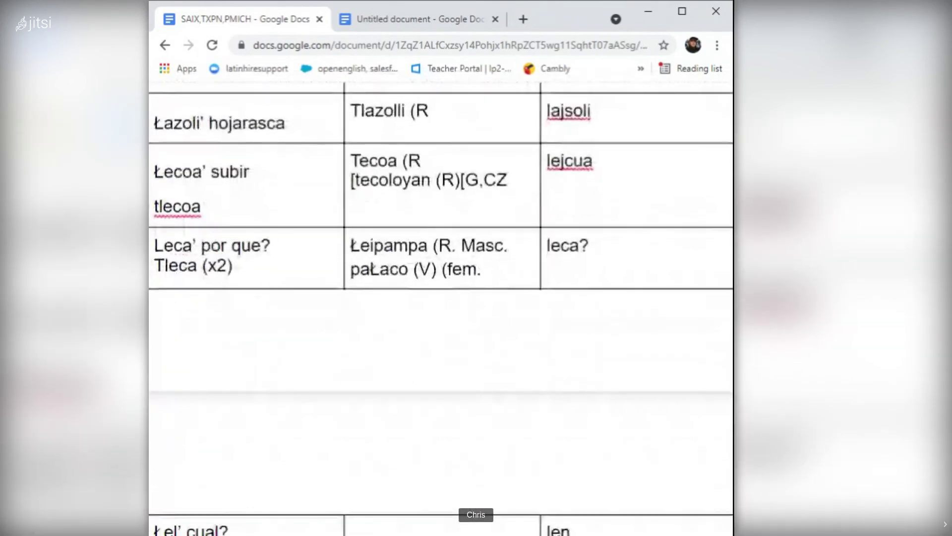
scroll(442, 308, up, 1)
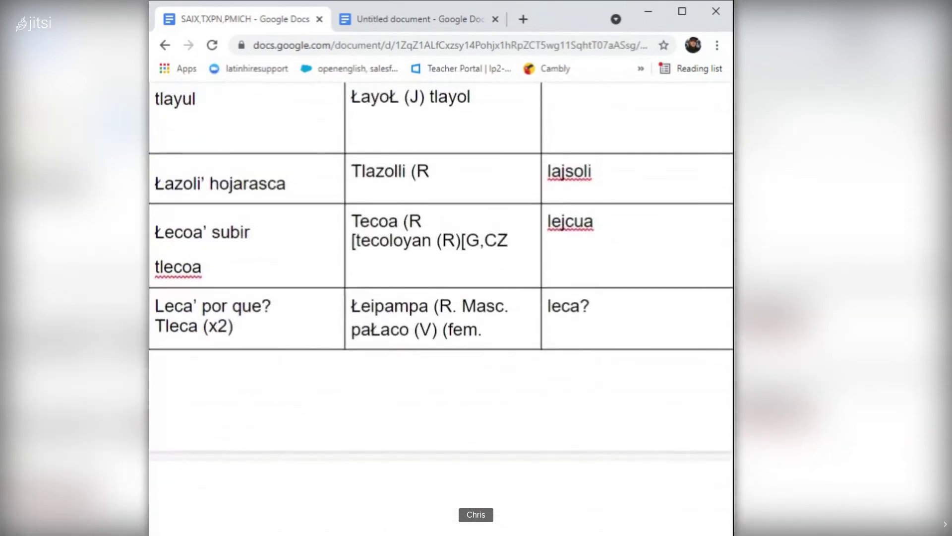
scroll(450, 297, down, 1)
scroll(450, 297, down, 4)
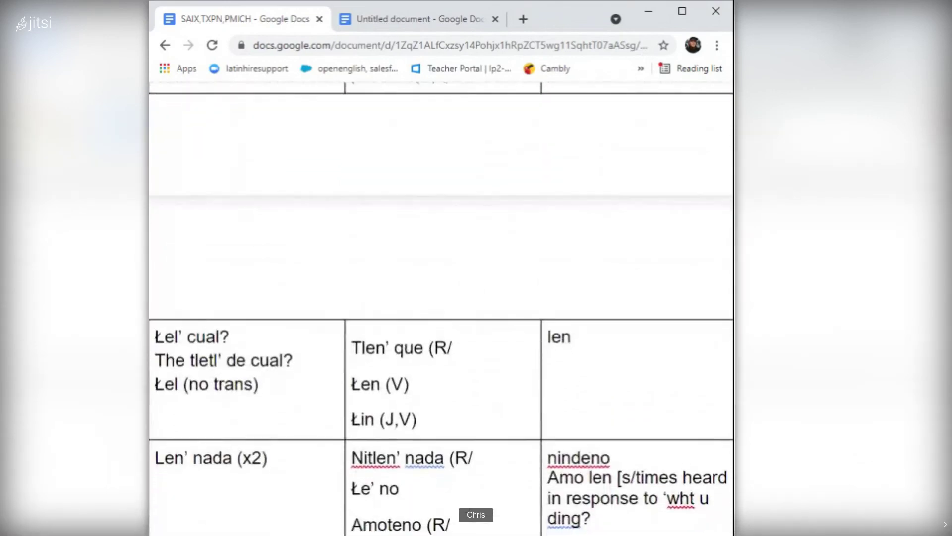
scroll(442, 297, down, 4)
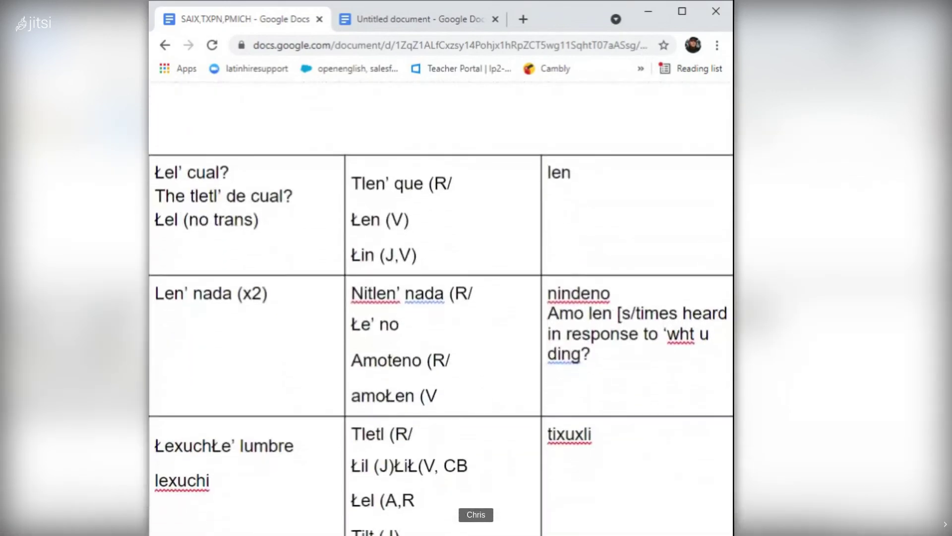
scroll(442, 297, down, 8)
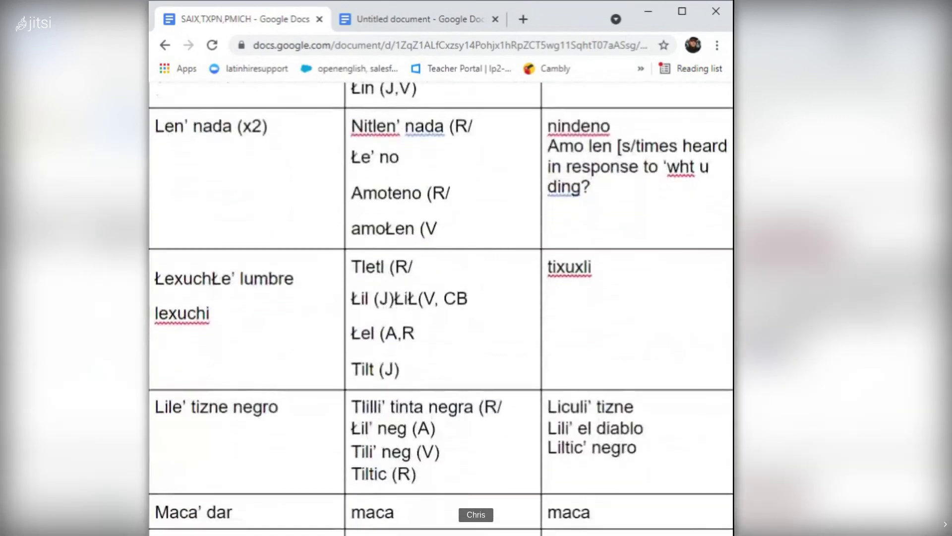
scroll(442, 297, down, 1)
scroll(441, 297, up, 4)
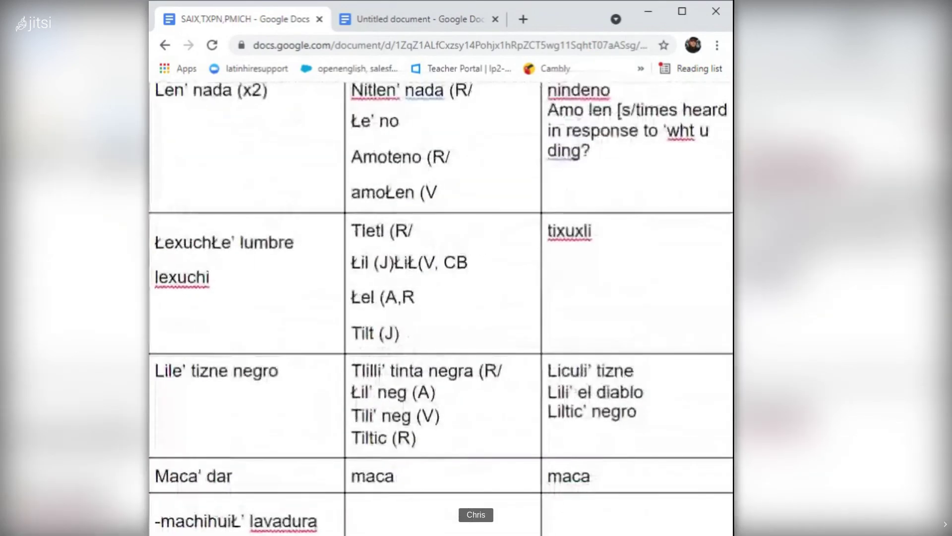
right_click(491, 296)
click(361, 297)
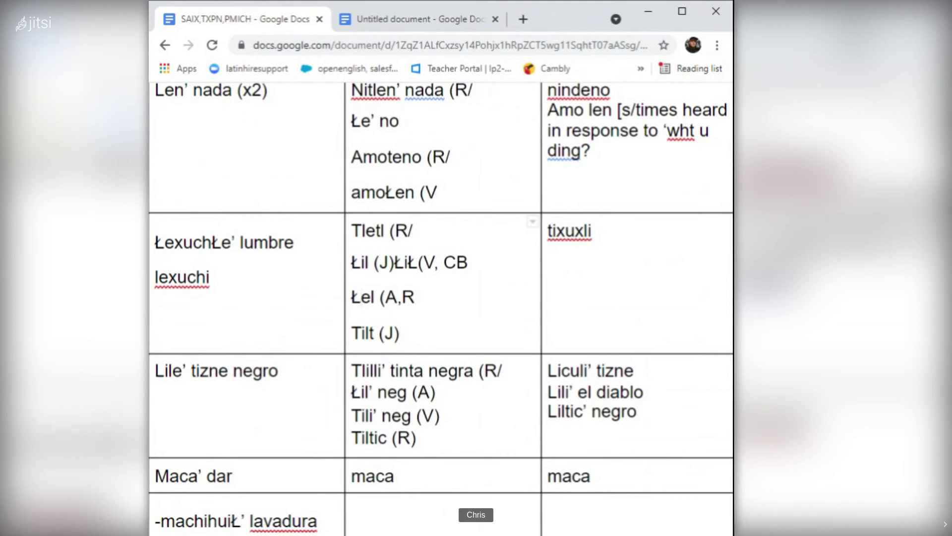
right_click(187, 276)
key(Escape)
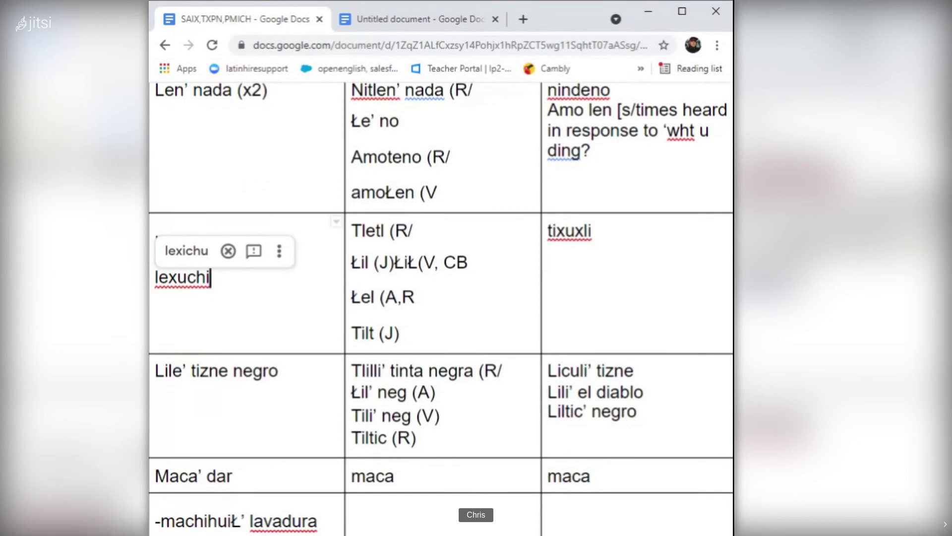
click(376, 296)
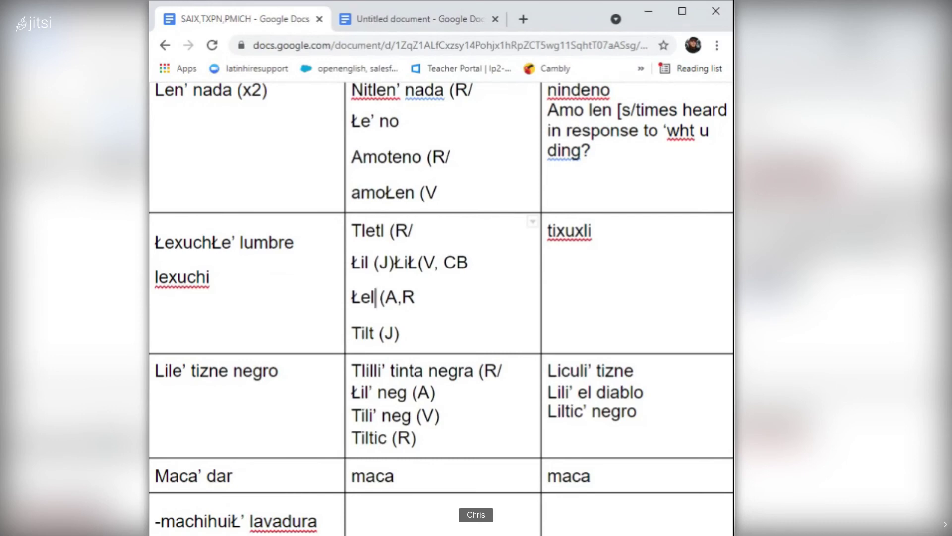
click(385, 230)
key(shift+Left)
key(shift+Left)
key(shift+Left)
key(shift+Left)
key(shift+Left)
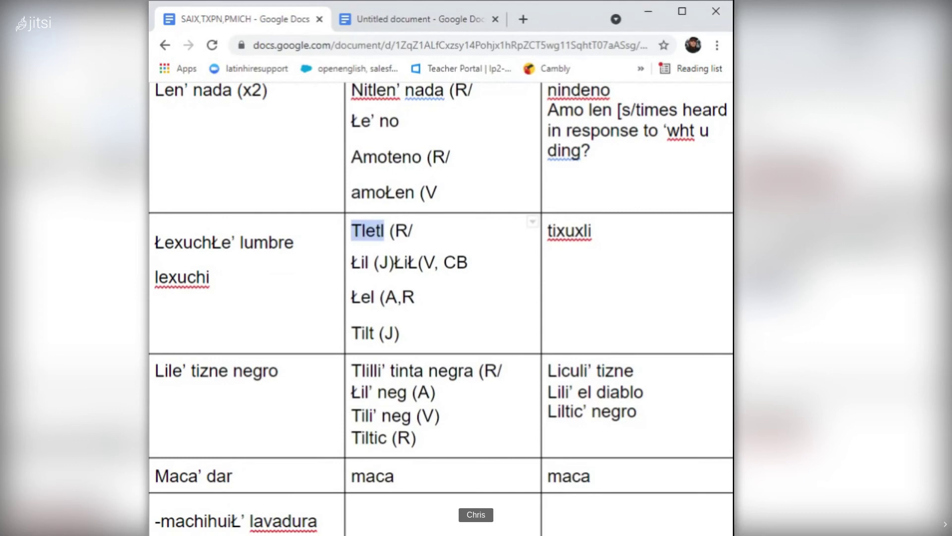
key(shift+Right)
scroll(442, 307, down, 1)
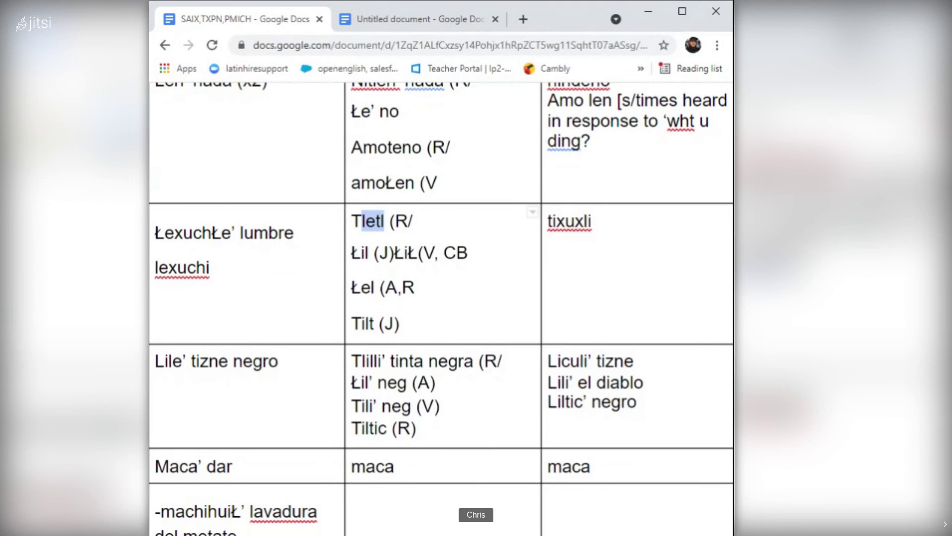
click(469, 253)
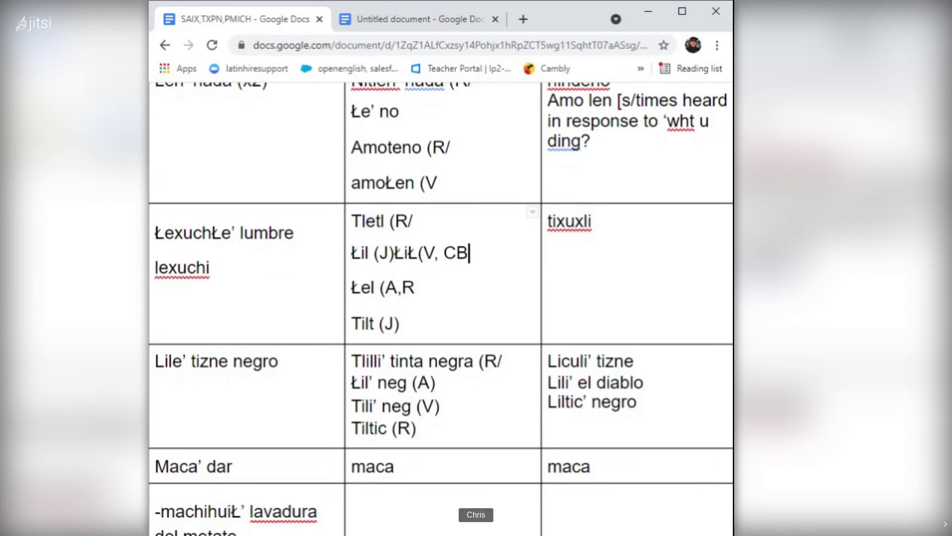
double_click(570, 221)
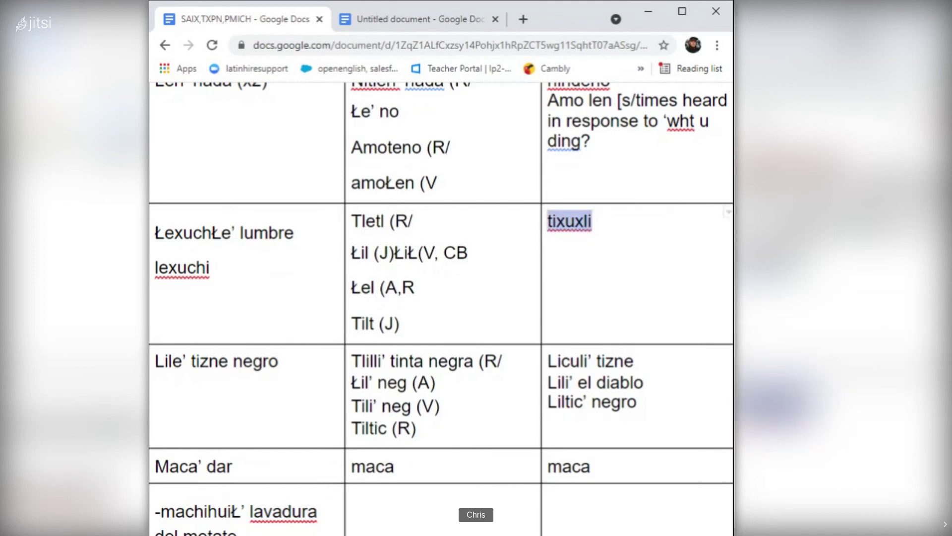
Add a new line tletl>tlitl>tli>ti~li/le under Tixuxli in the lumbre row's third cell.
click(597, 222)
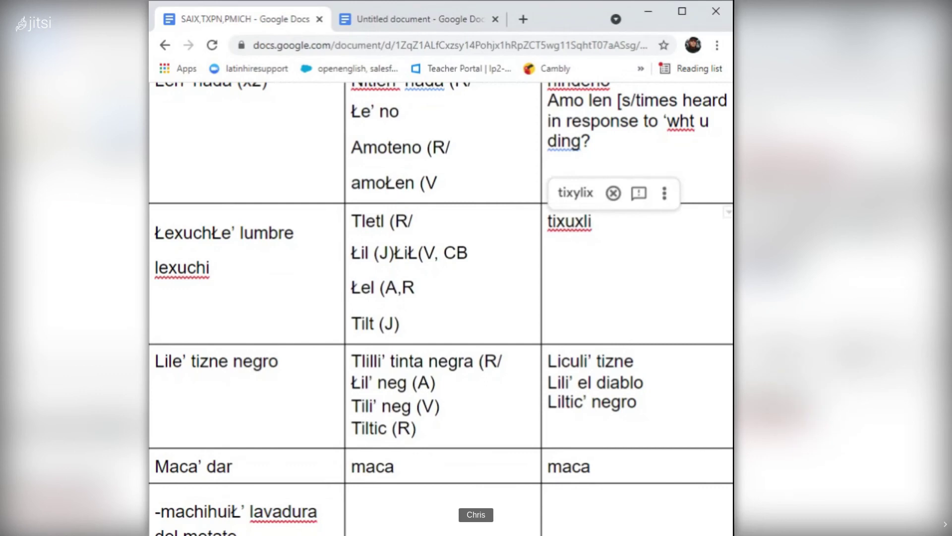
key(Return)
text(t)
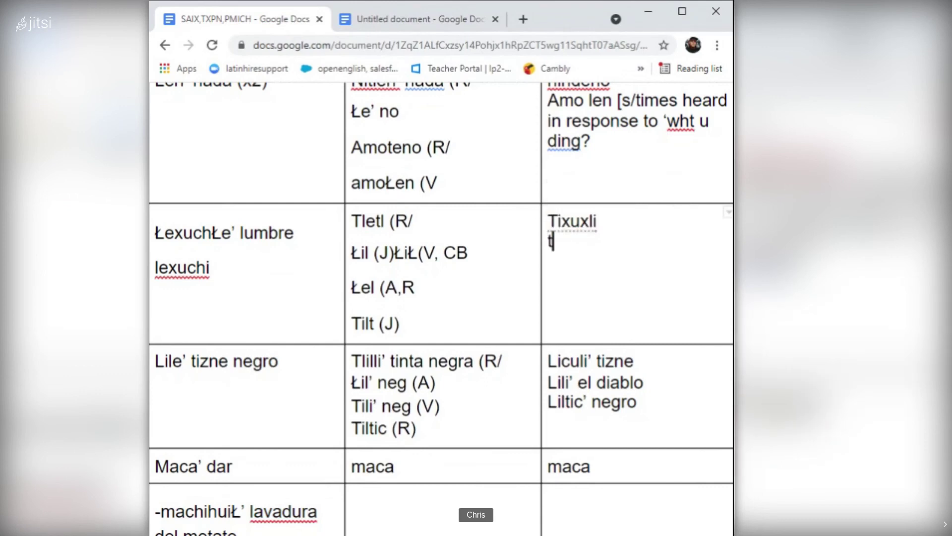
text(letl)
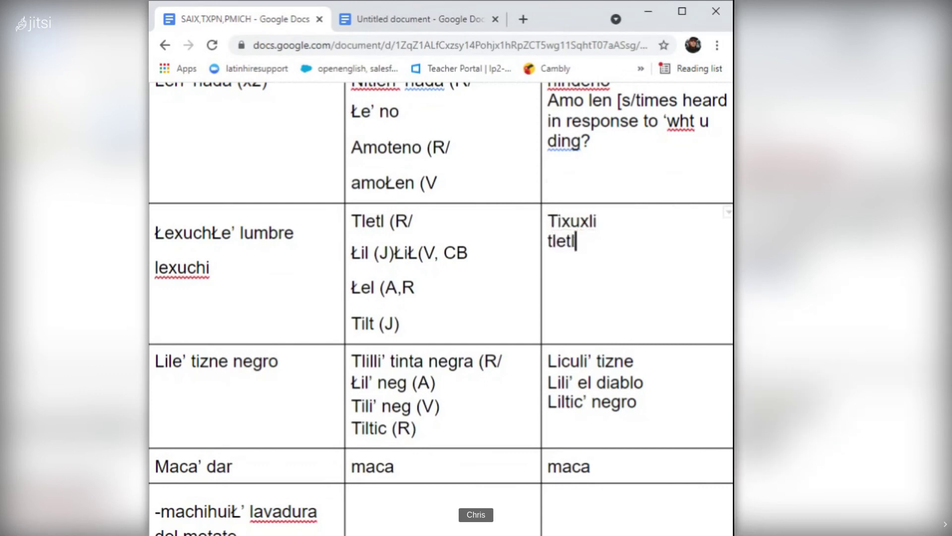
text(<)
key(BackSpace)
text(>tlitl)
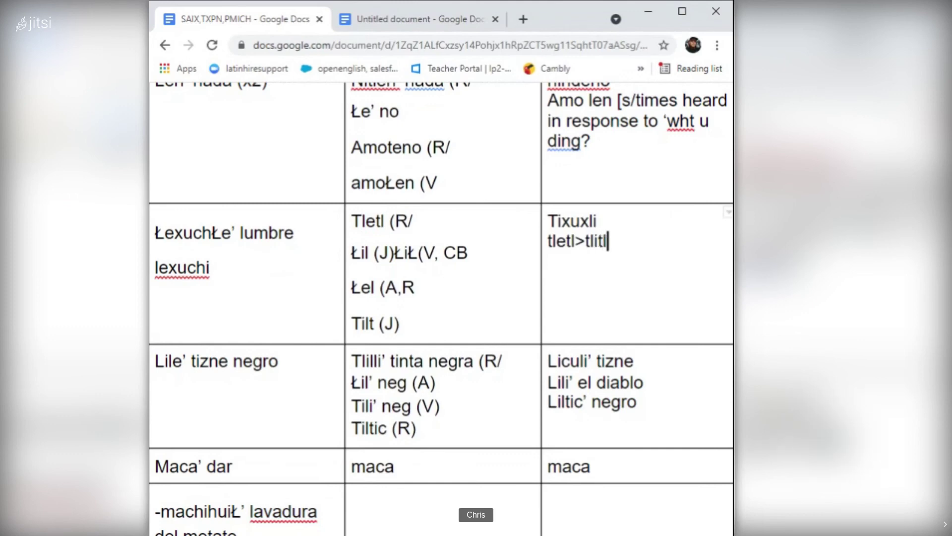
text(>tli)
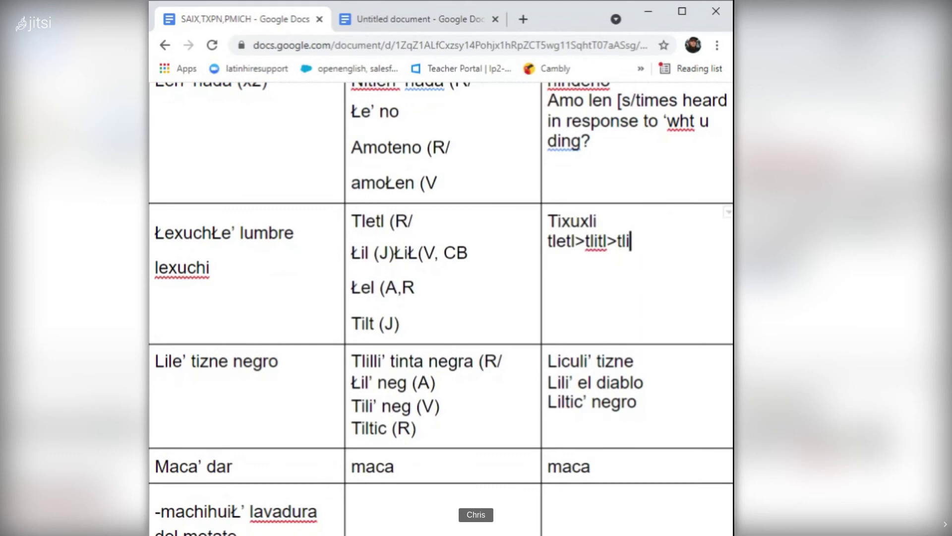
text(>)
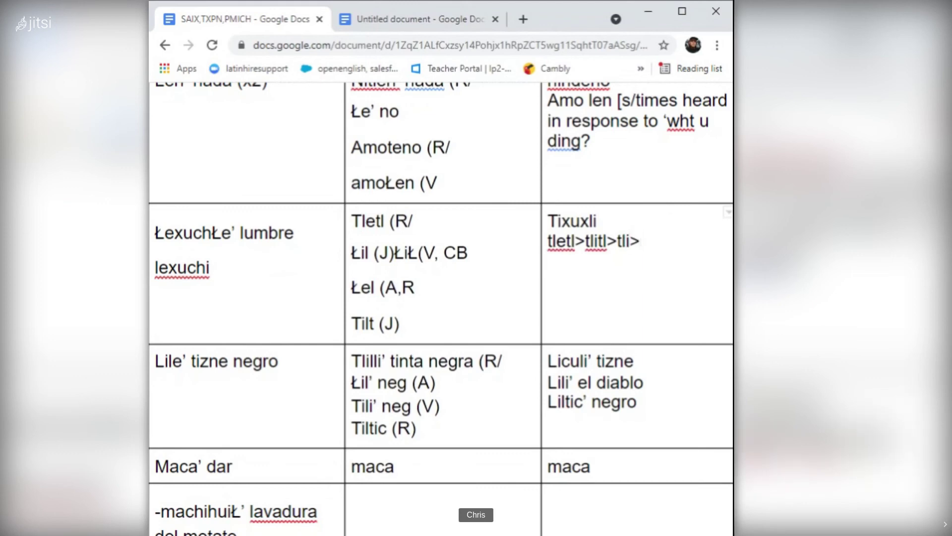
text(ti)
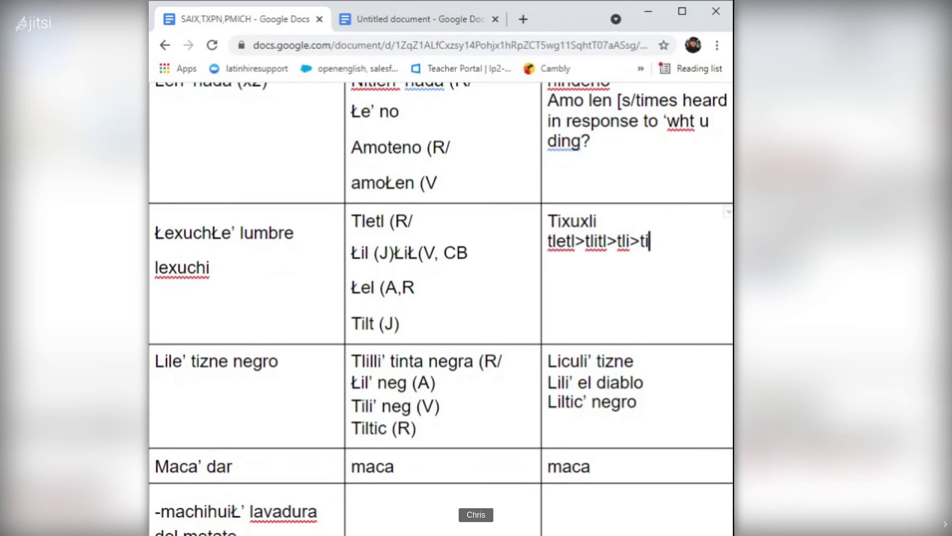
text(~)
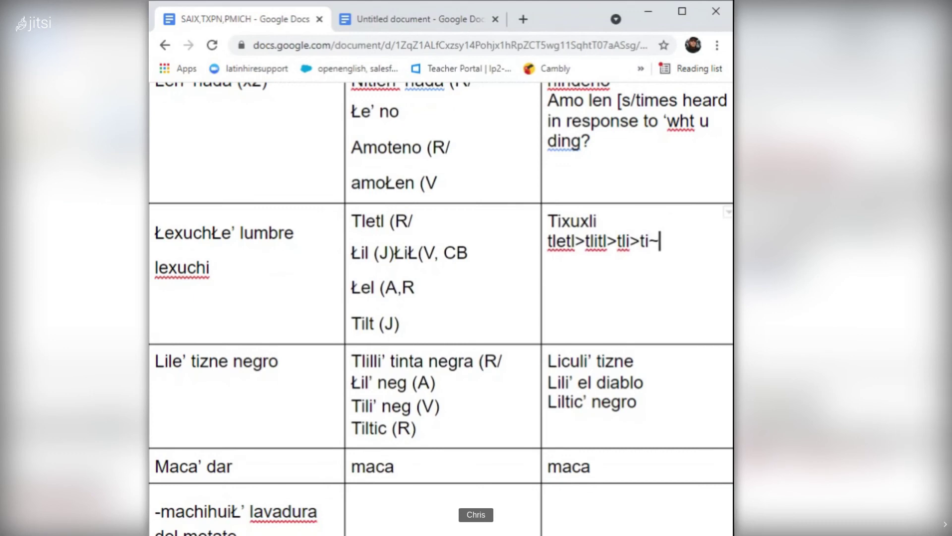
text(li)
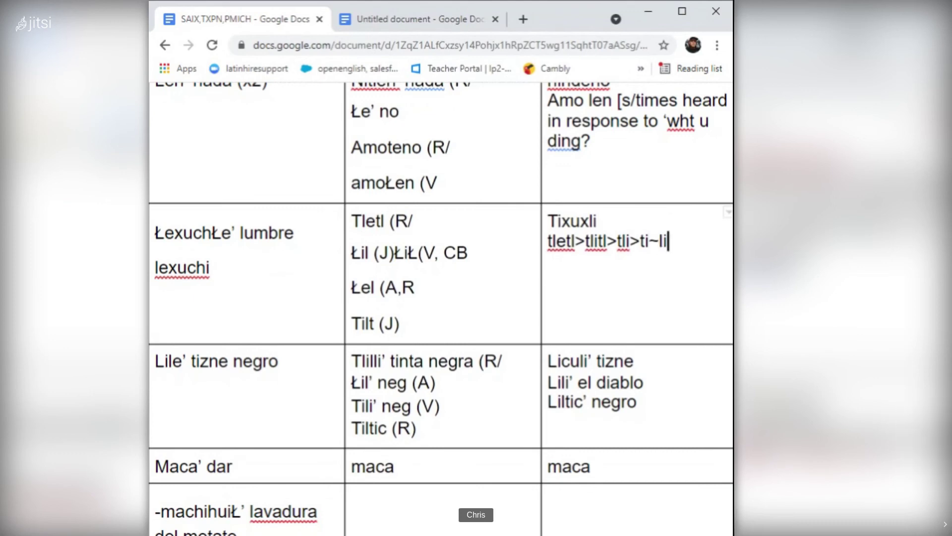
text(/le)
drag(686, 241, 611, 241)
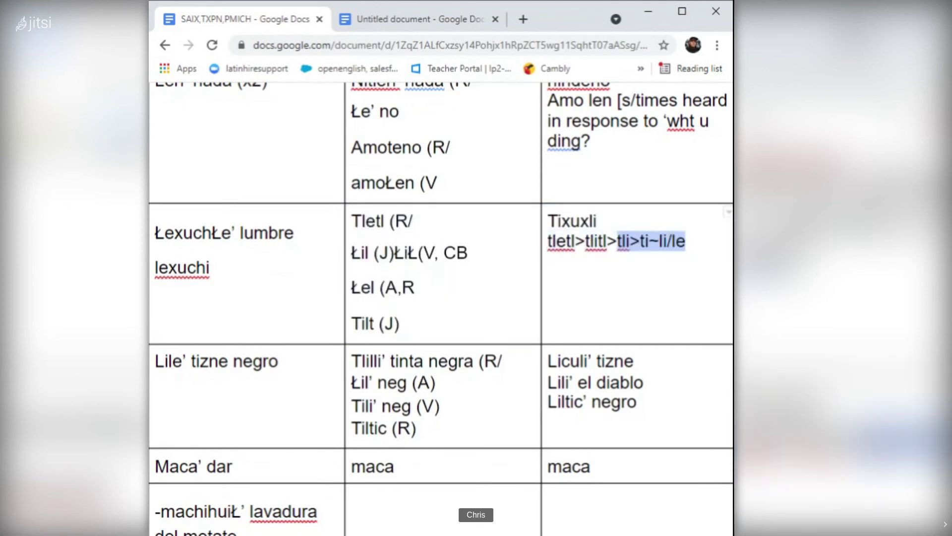
click(617, 241)
click(673, 241)
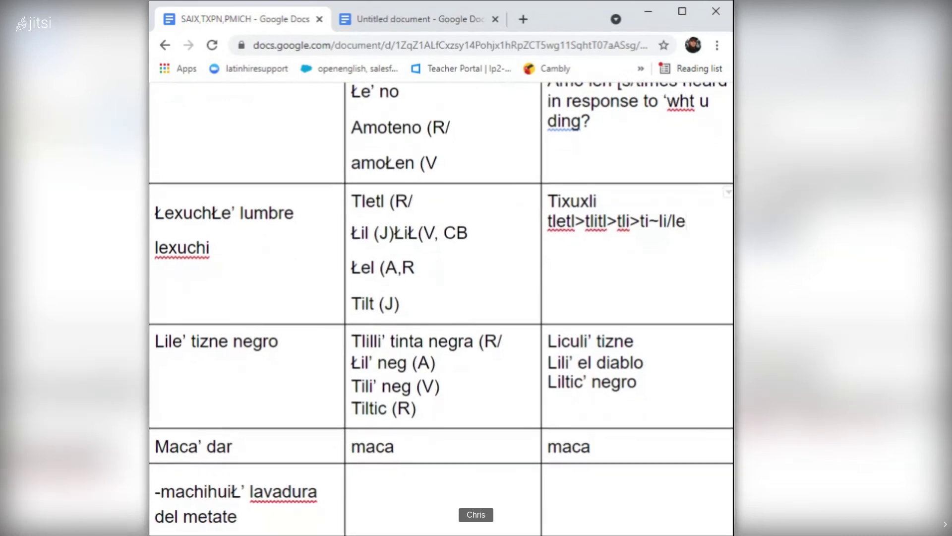
scroll(441, 308, down, 2)
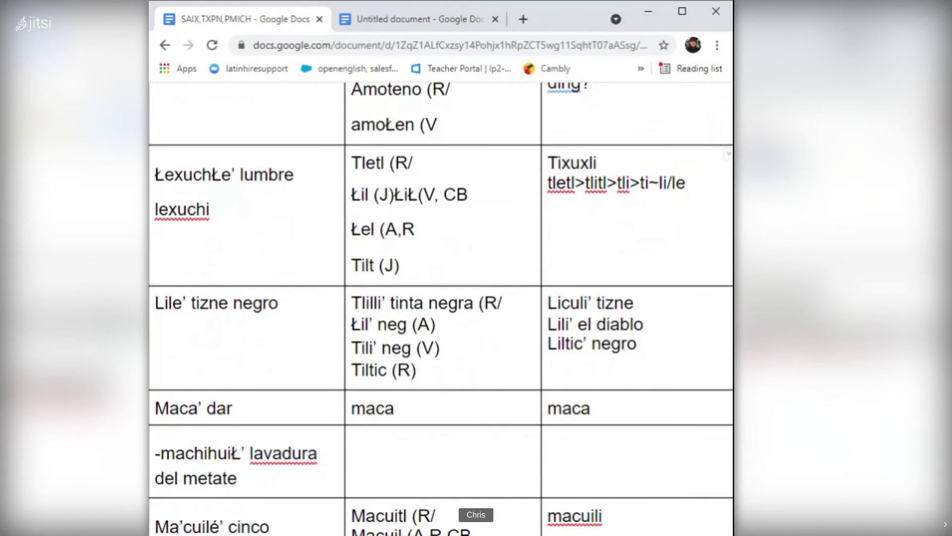
scroll(441, 308, down, 1)
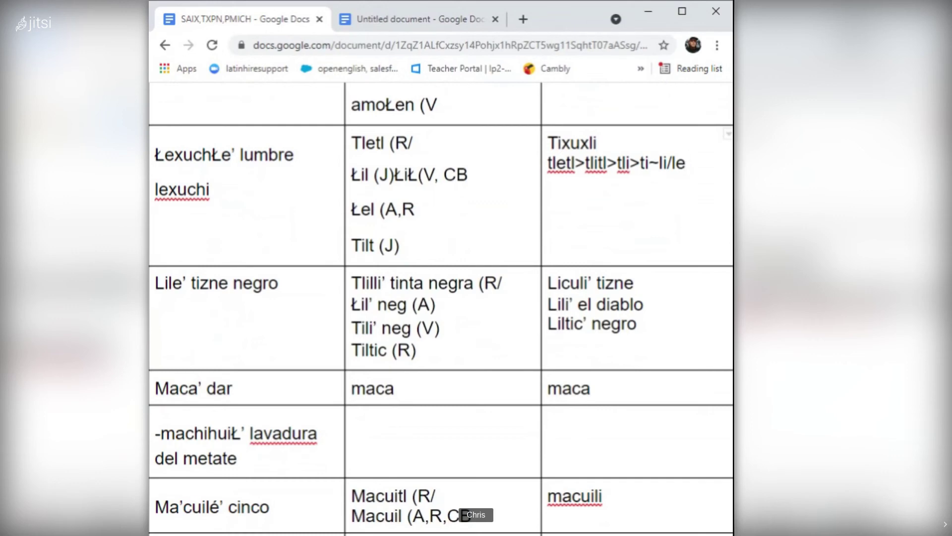
click(417, 351)
double_click(380, 328)
drag(557, 303, 548, 304)
click(436, 304)
scroll(441, 307, down, 1)
scroll(441, 308, down, 3)
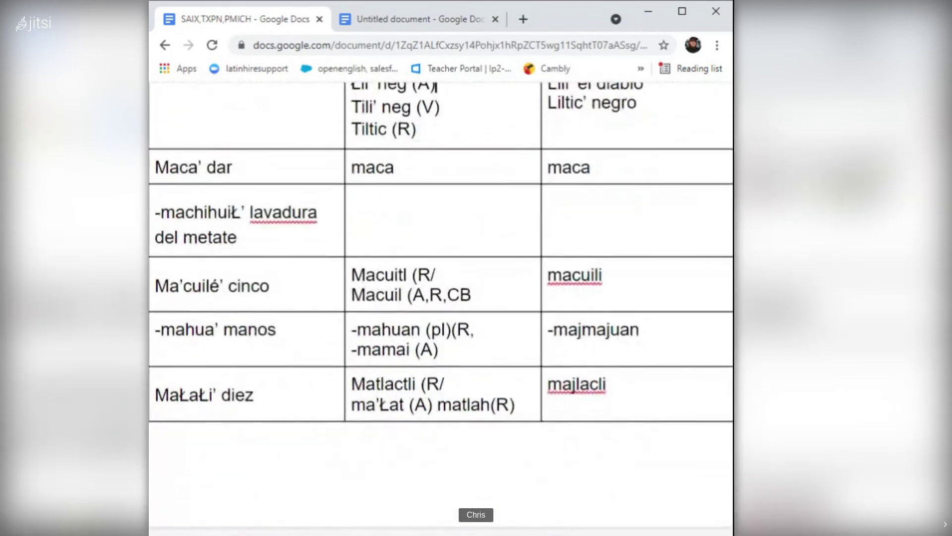
scroll(442, 308, down, 5)
scroll(441, 308, down, 8)
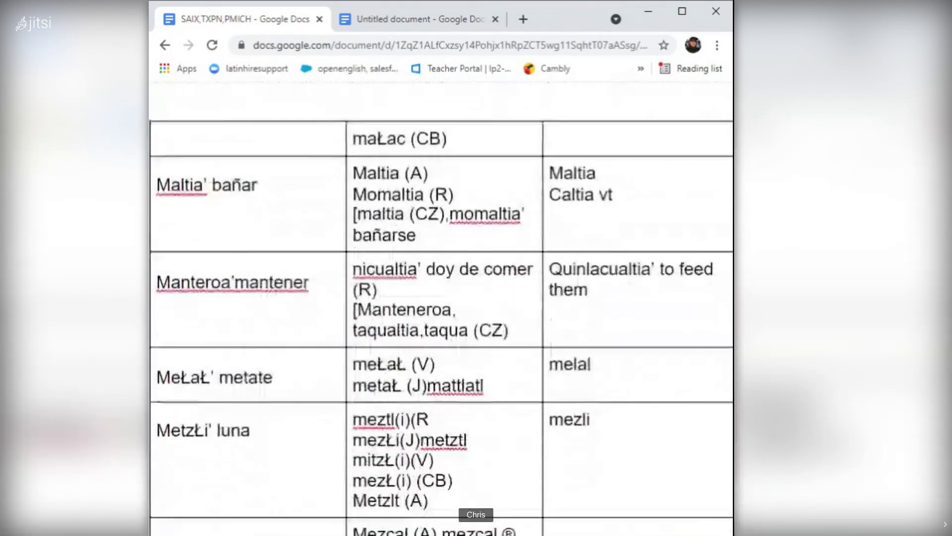
scroll(441, 308, down, 4)
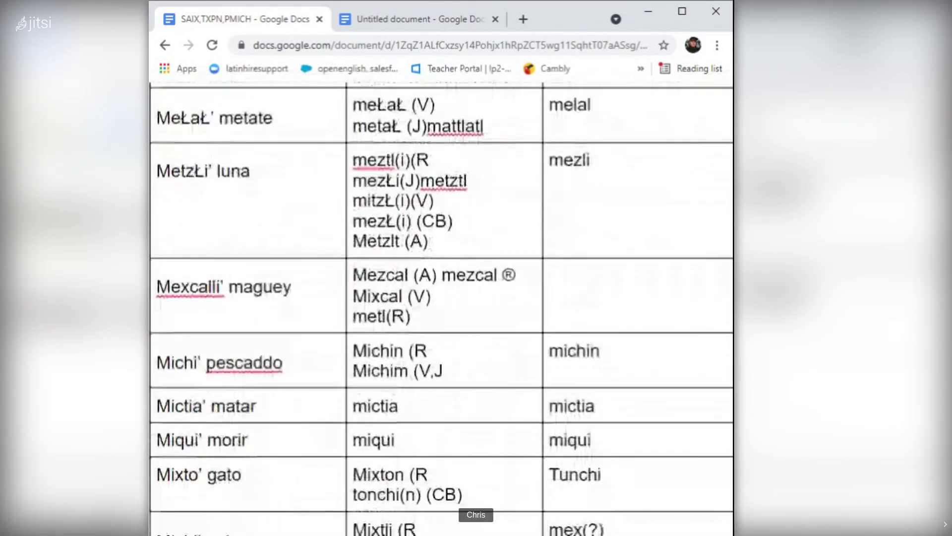
scroll(441, 307, down, 2)
scroll(441, 308, up, 2)
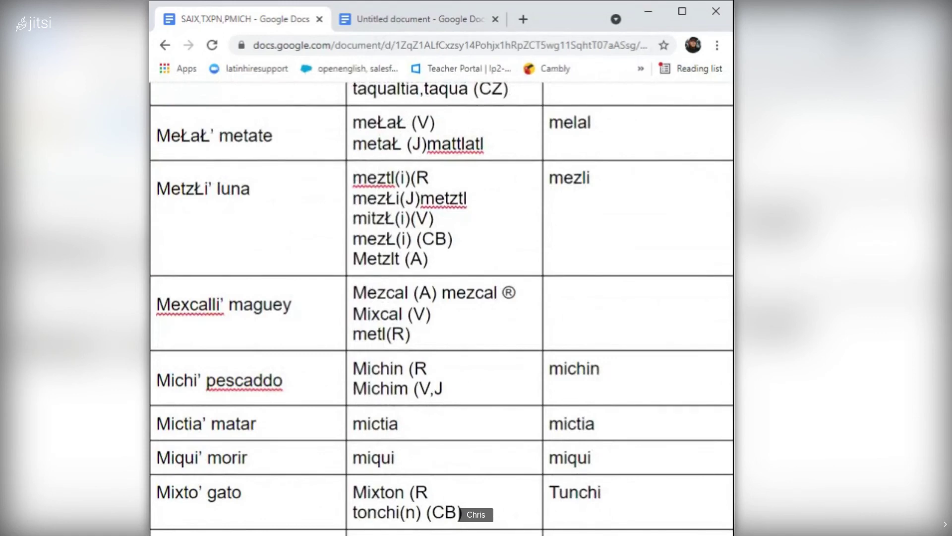
click(412, 333)
drag(412, 334, 382, 334)
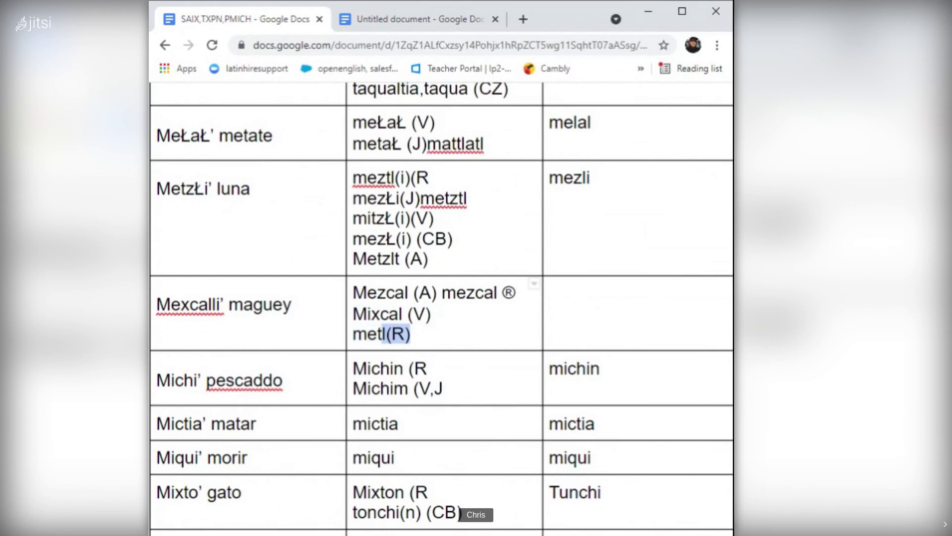
click(411, 332)
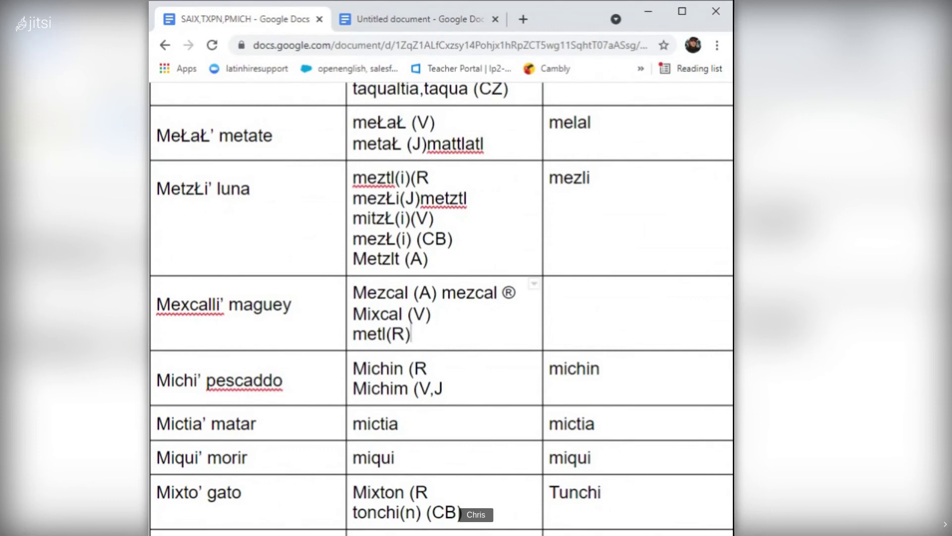
click(386, 333)
drag(386, 333, 353, 333)
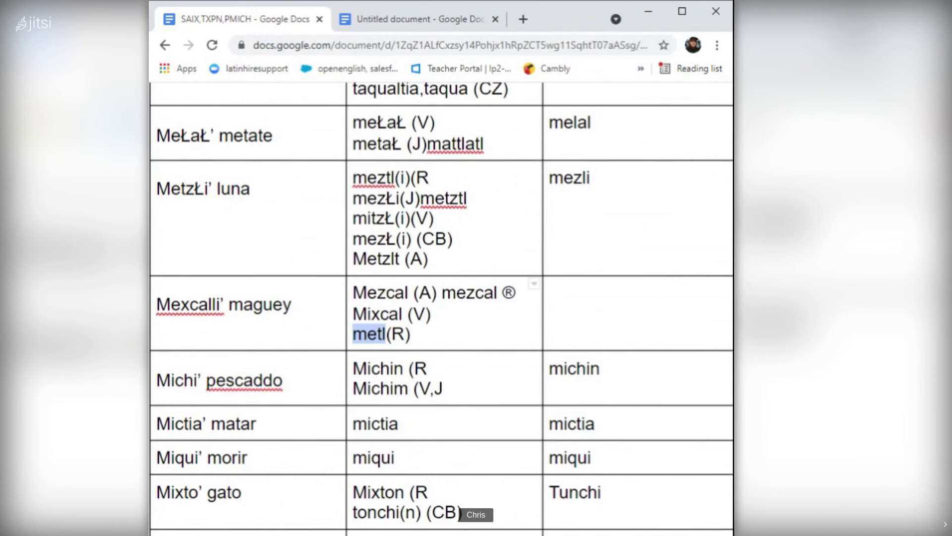
mouse_move(431, 313)
mouse_down()
mouse_move(353, 313)
mouse_move(441, 313)
mouse_up()
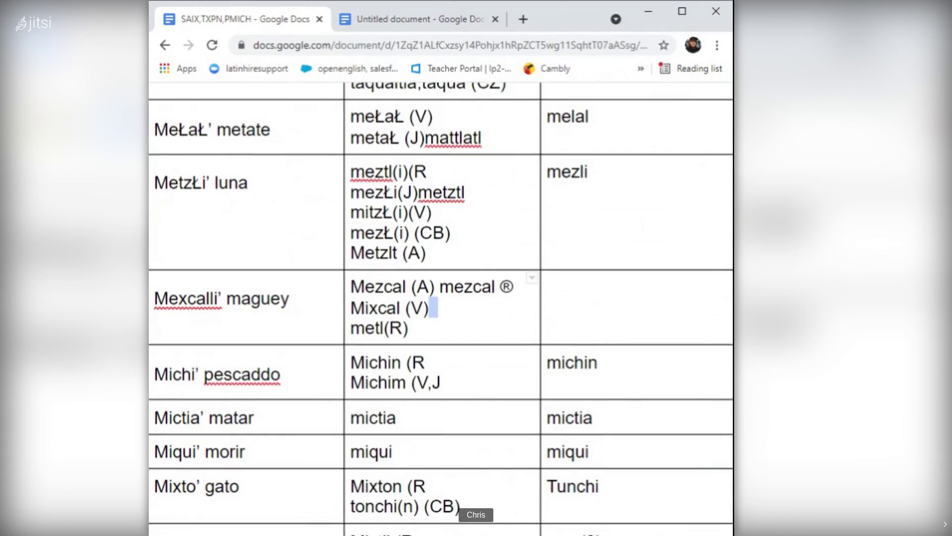
scroll(442, 308, down, 1)
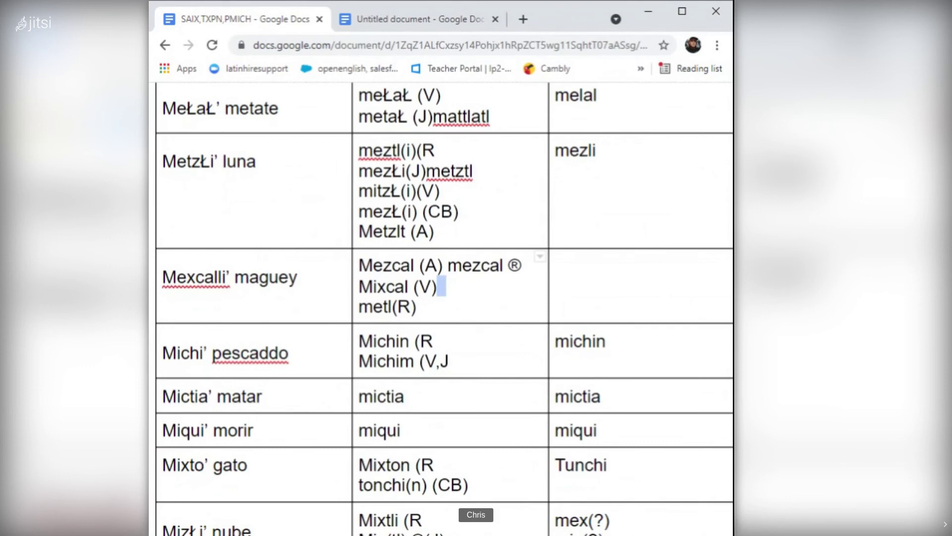
scroll(442, 309, down, 3)
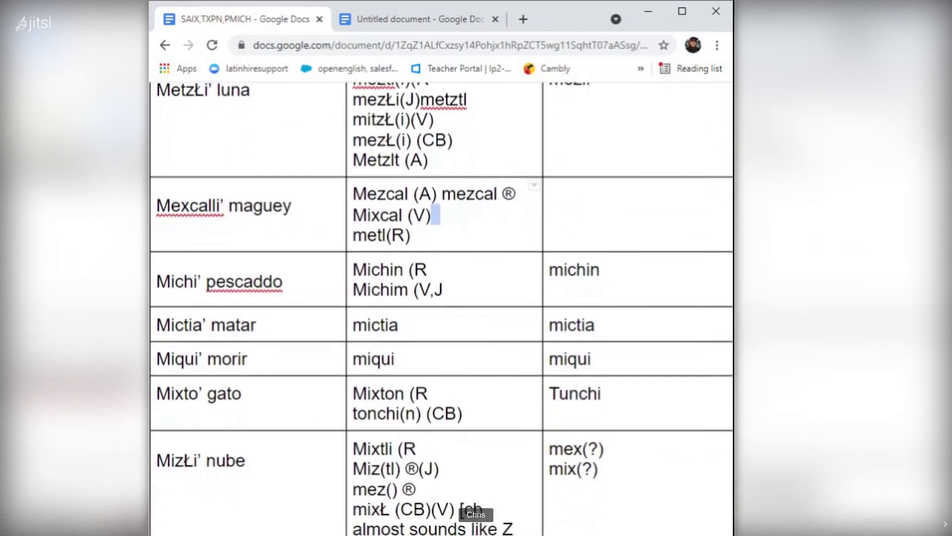
scroll(442, 308, down, 2)
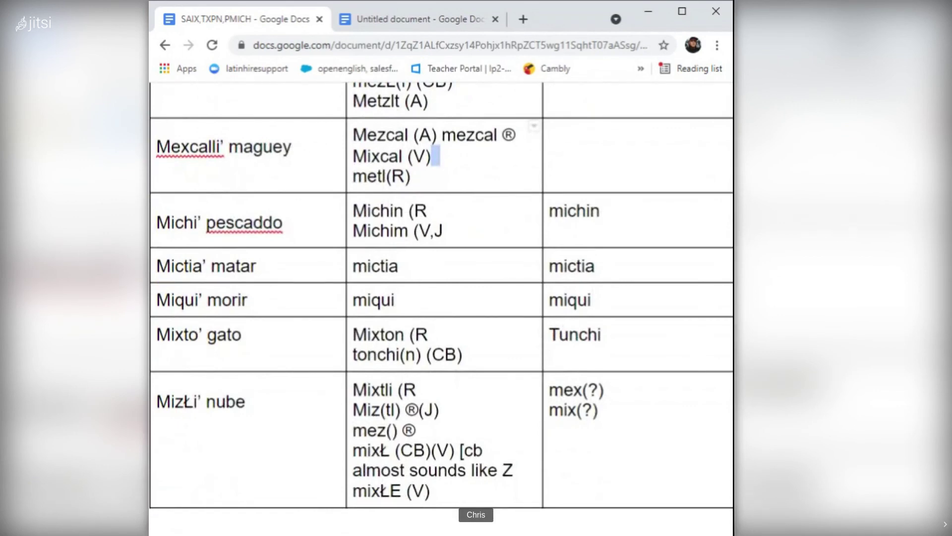
drag(437, 156, 419, 177)
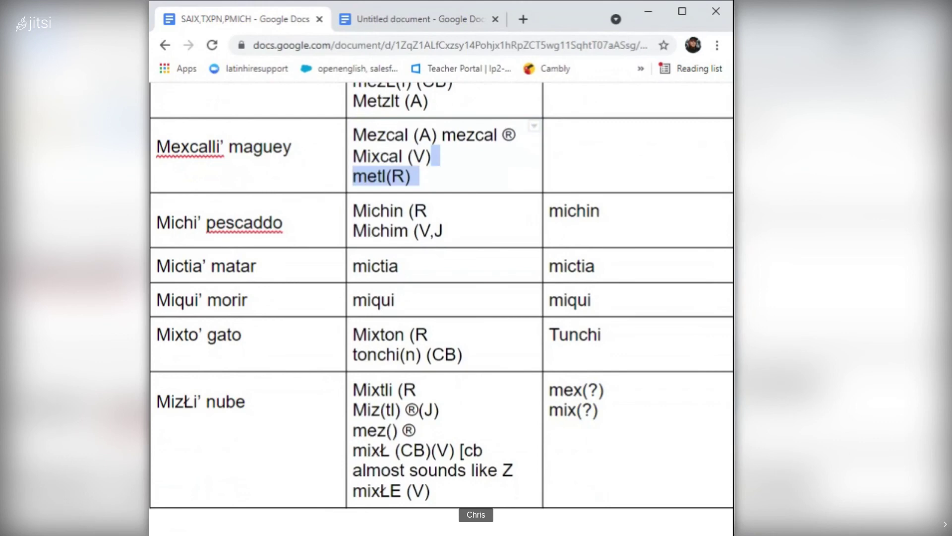
click(410, 173)
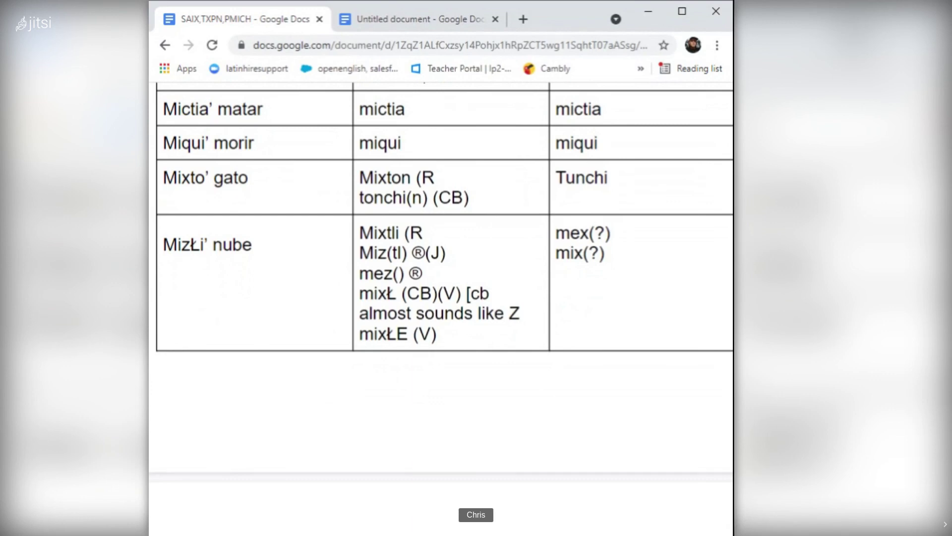
click(215, 178)
Add mixtontzin on a new line below tonchi(n) (CB).
click(439, 198)
drag(614, 177, 556, 178)
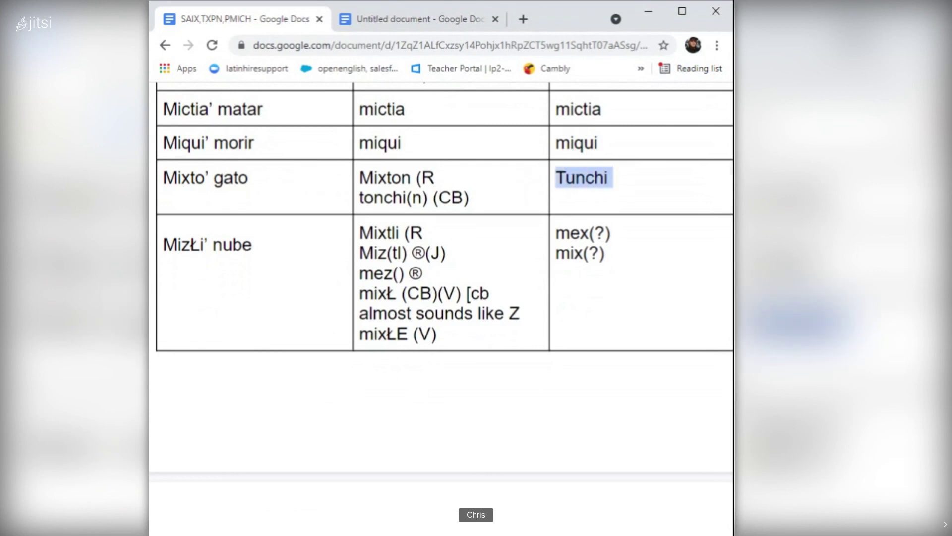
click(555, 177)
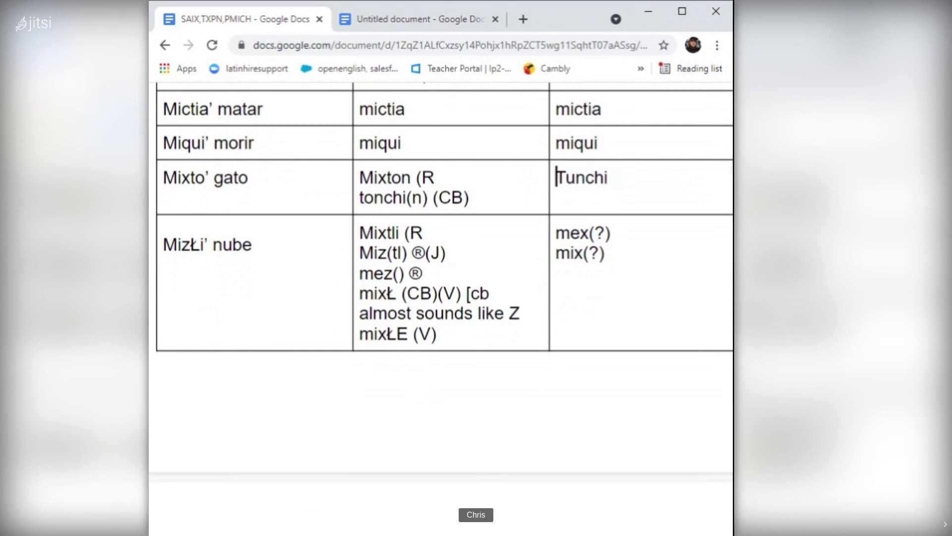
click(470, 198)
key(Return)
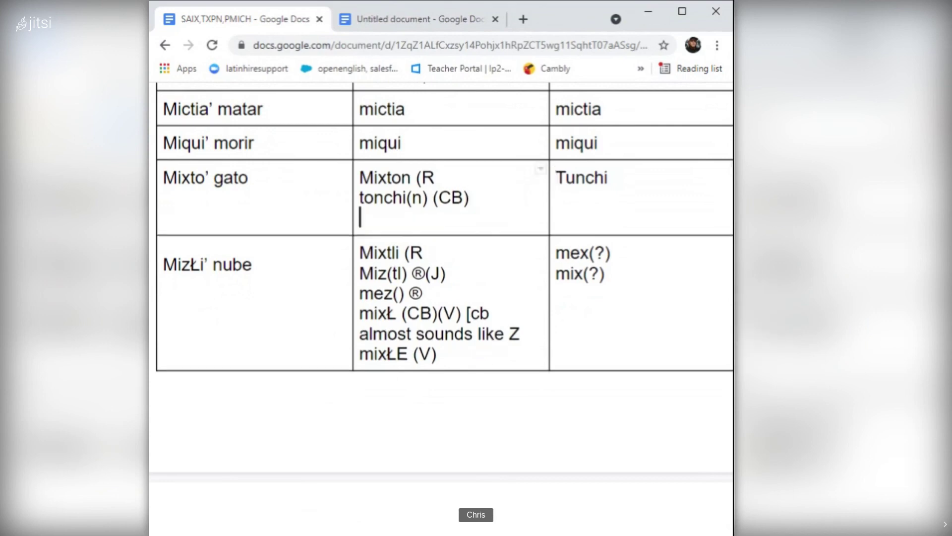
text(mix)
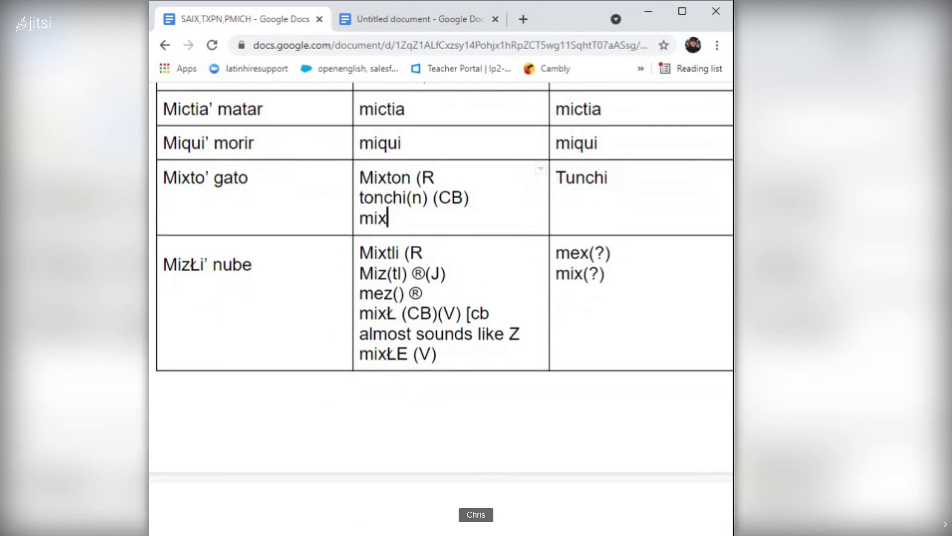
text(tontzin)
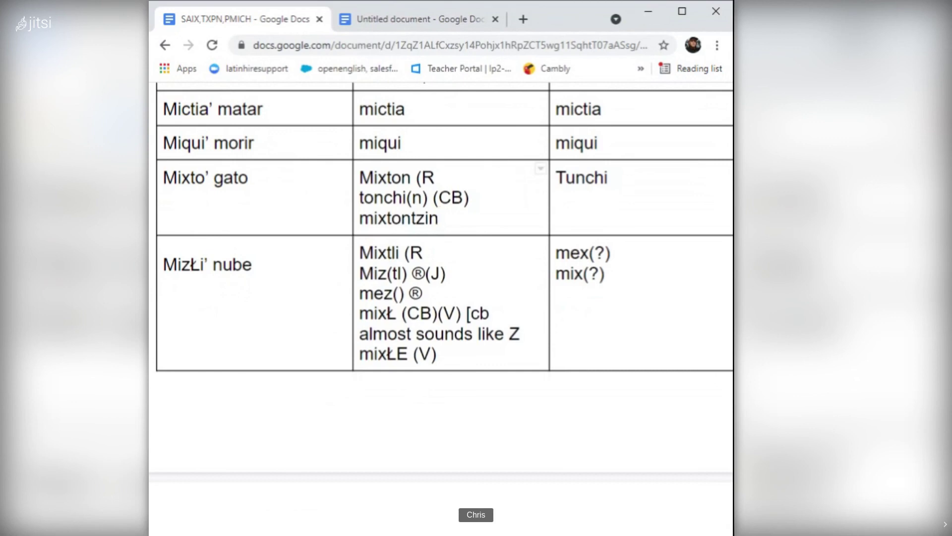
Add tontzin and tonchi(n) on separate lines below mixtontzin.
click(470, 197)
click(439, 218)
drag(439, 218, 411, 218)
click(424, 217)
click(439, 218)
key(Return)
text(ton)
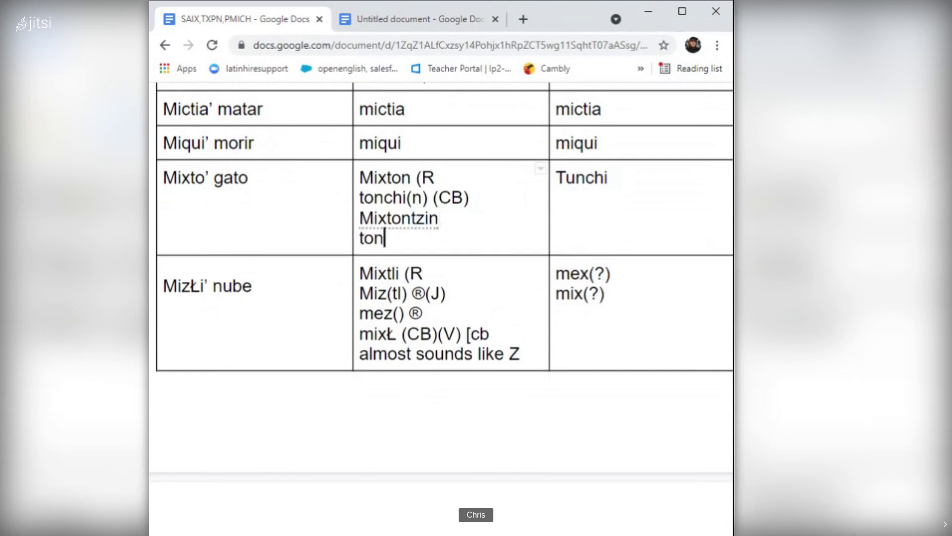
text(tzin)
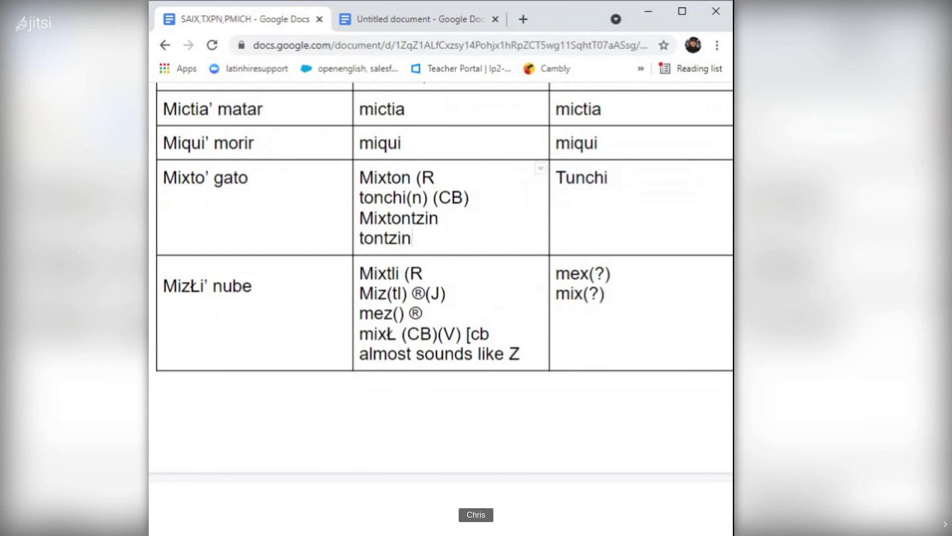
key(Return)
text(tonchii)
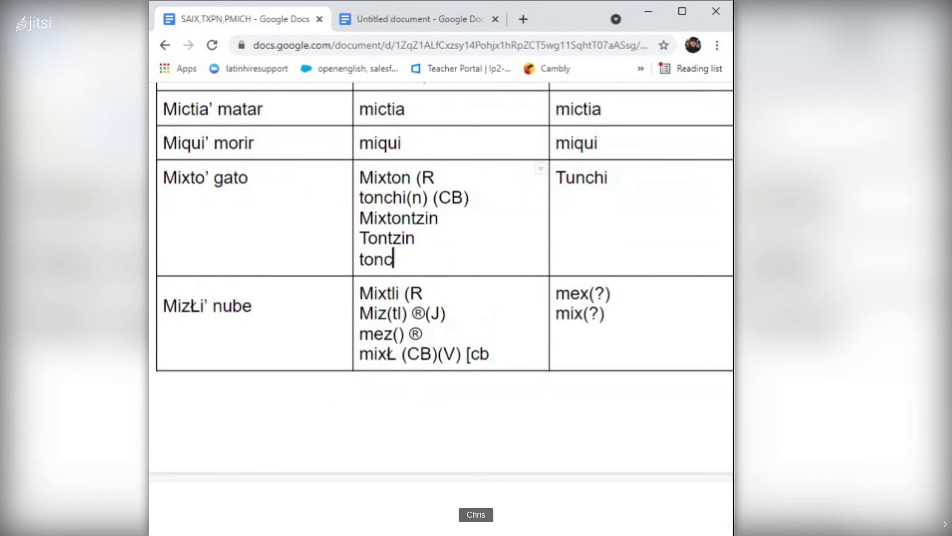
text(i)
key(BackSpace)
key(BackSpace)
text((n))
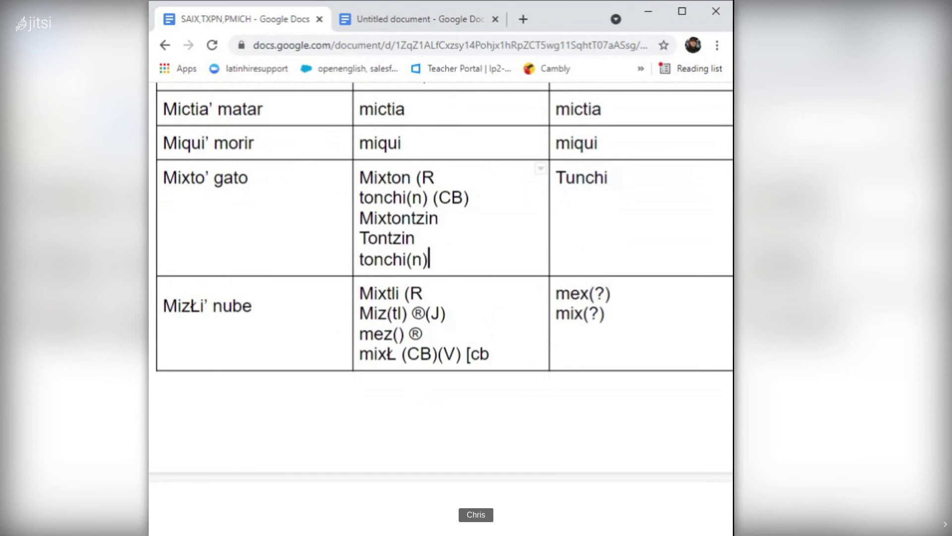
Select the zin ending of Mixtontzin to review it.
click(438, 218)
key(shift+Left)
key(shift+Left)
key(shift+Left)
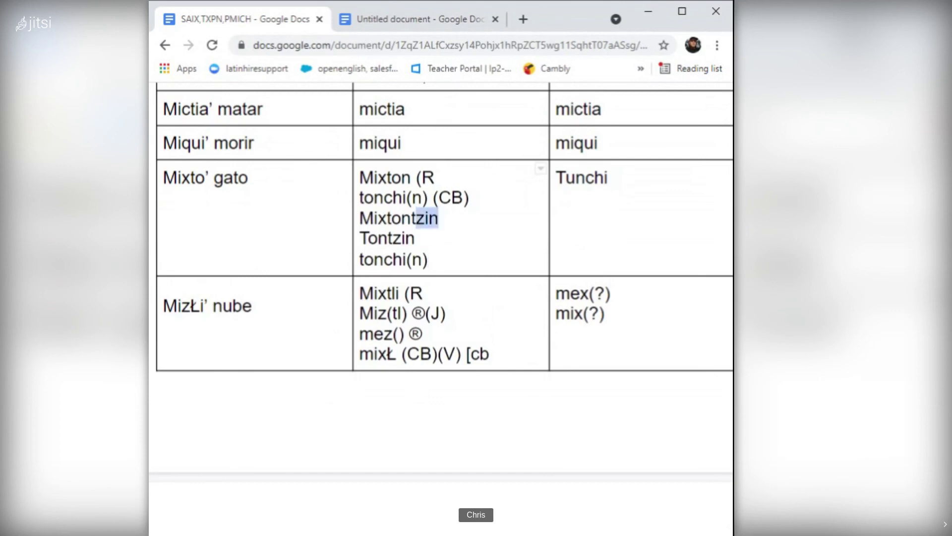
key(shift+Left)
key(shift+Right)
Scroll down the table until the Totoniac' caliente row appears.
scroll(442, 308, down, 8)
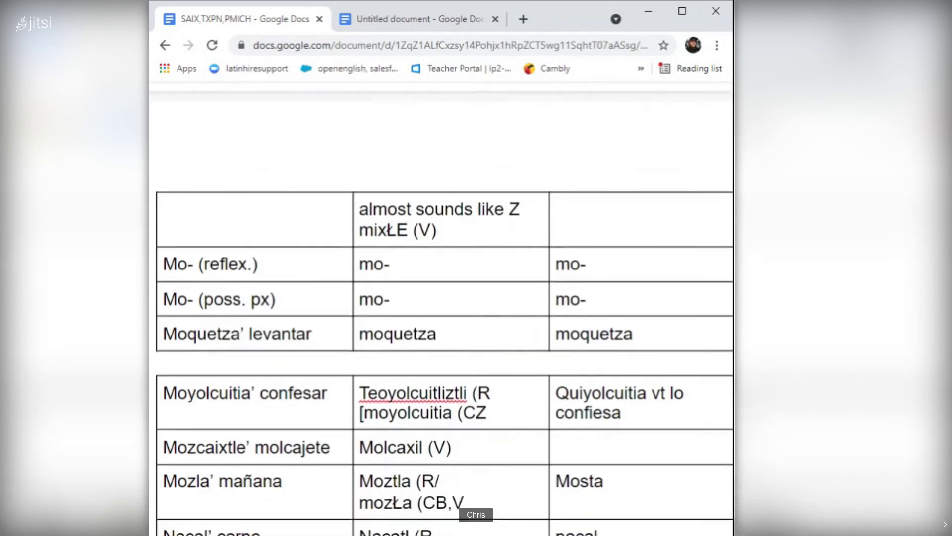
scroll(442, 307, down, 9)
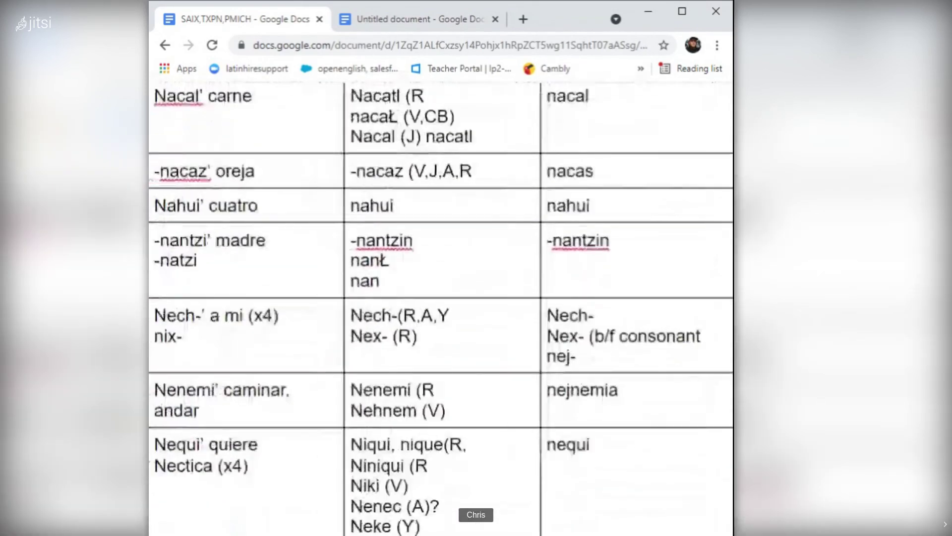
scroll(441, 307, down, 20)
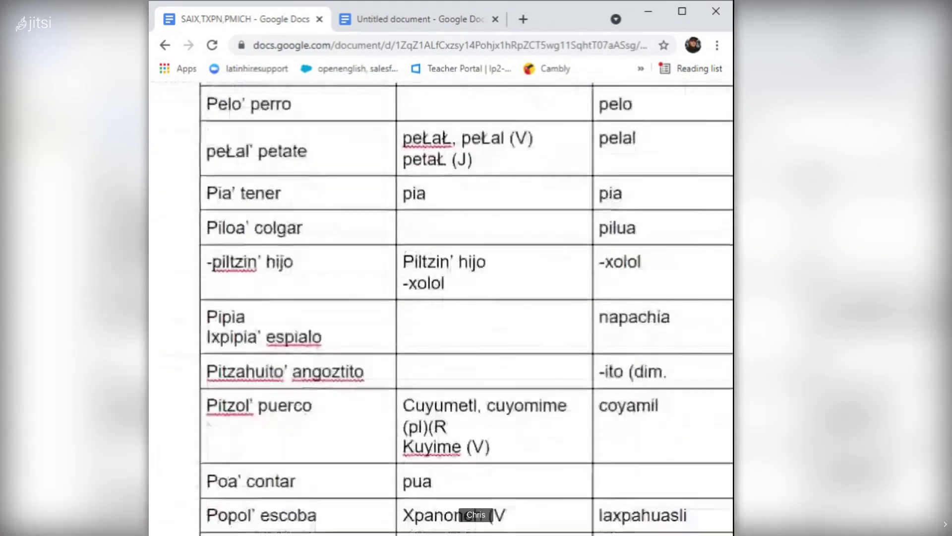
scroll(441, 308, down, 20)
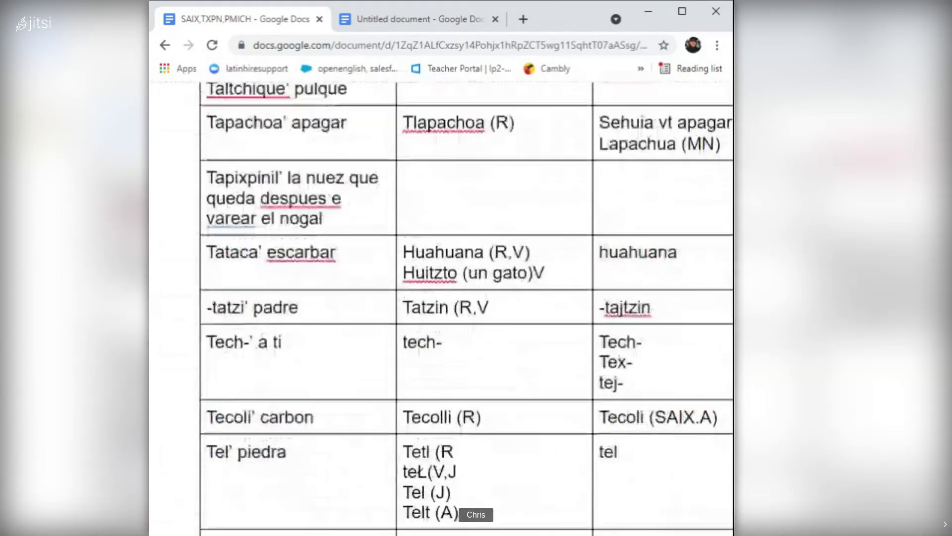
scroll(441, 307, down, 16)
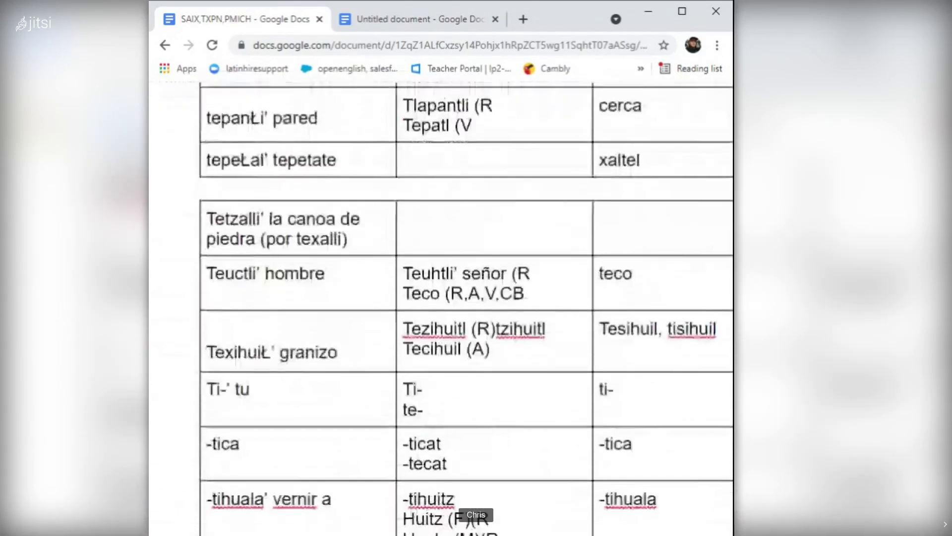
scroll(441, 307, down, 20)
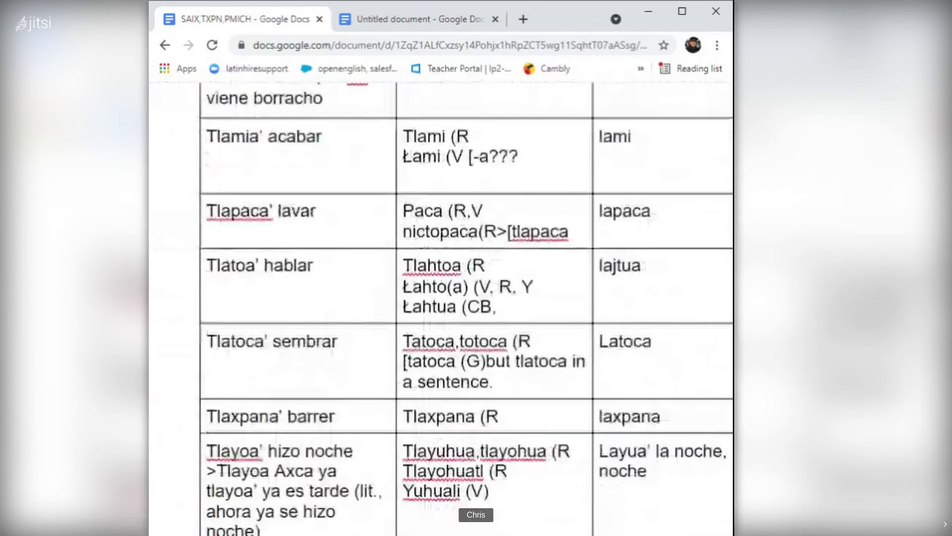
scroll(441, 308, down, 20)
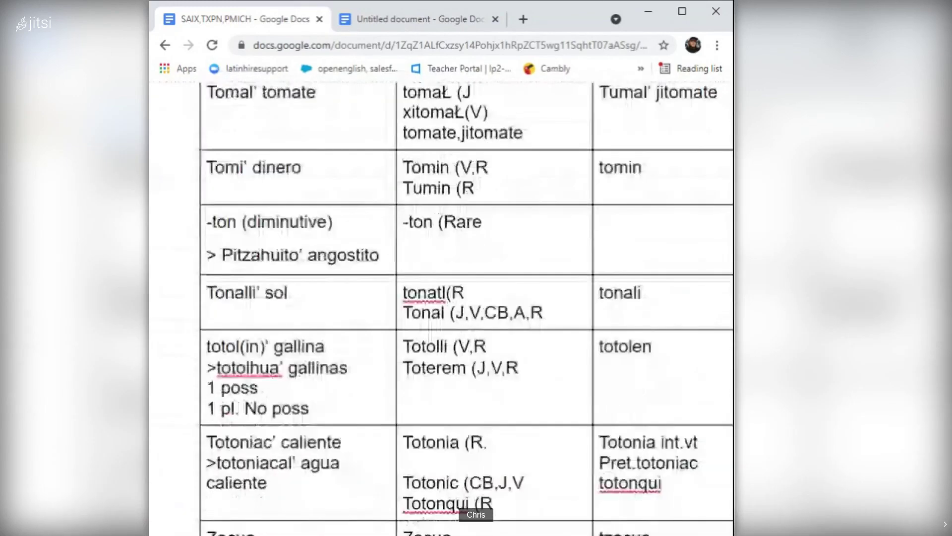
scroll(441, 308, down, 5)
scroll(442, 307, up, 2)
scroll(441, 308, right, 2)
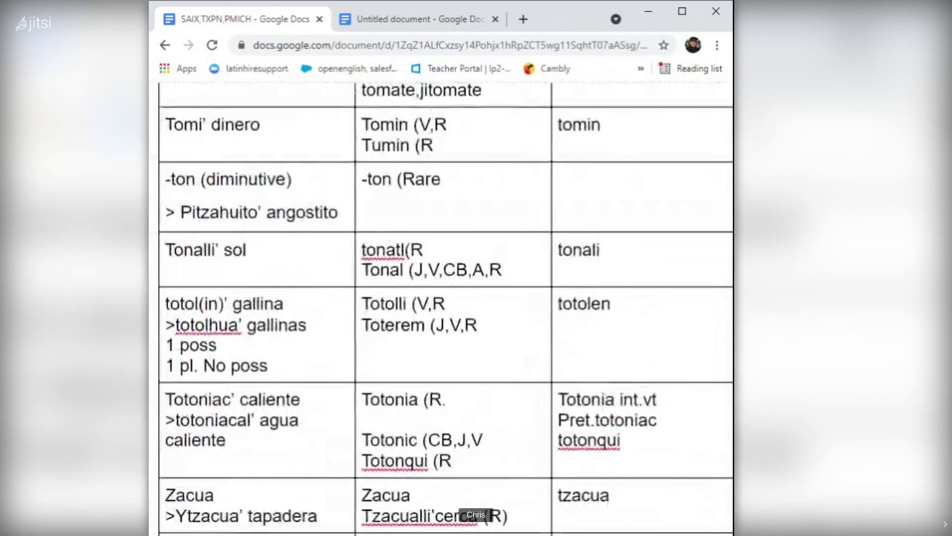
scroll(441, 308, left, 1)
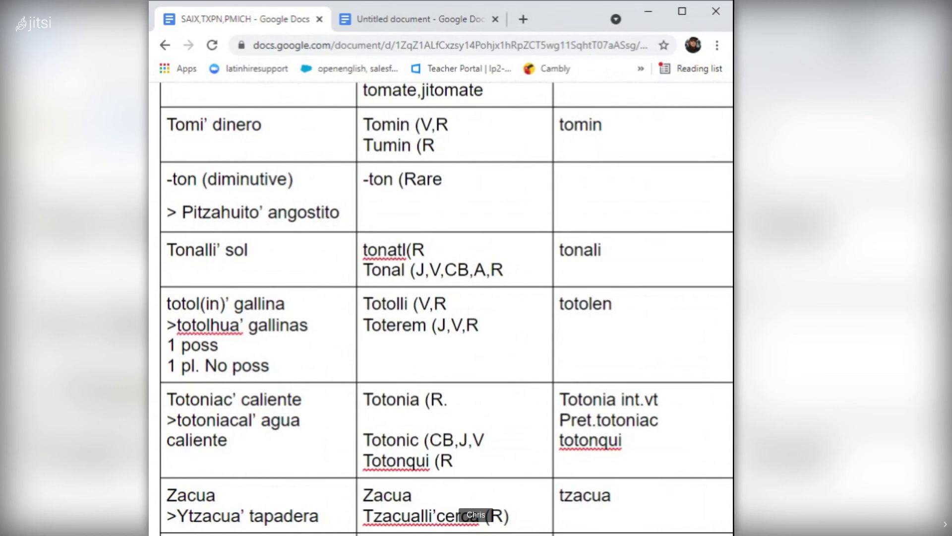
click(213, 249)
drag(213, 249, 176, 250)
click(177, 249)
click(600, 249)
drag(600, 249, 564, 249)
click(564, 250)
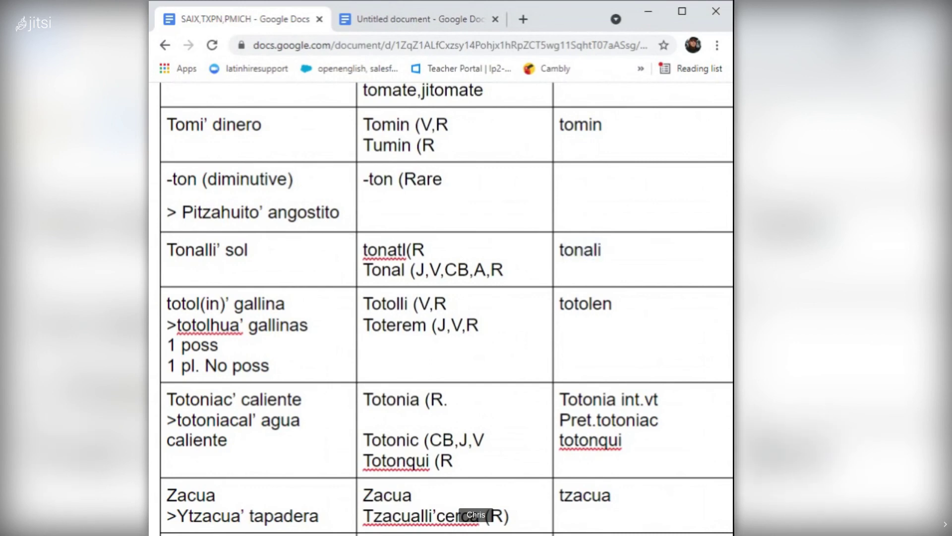
click(407, 249)
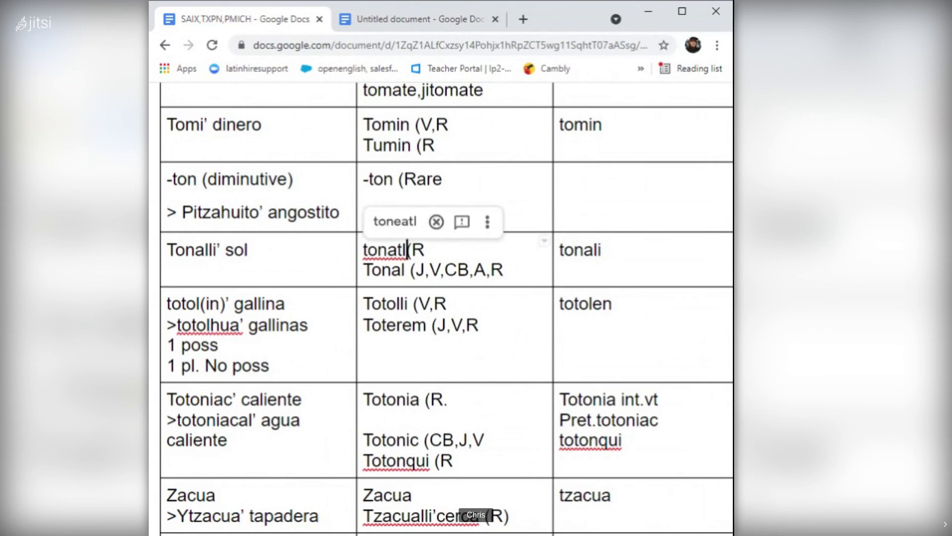
double_click(401, 249)
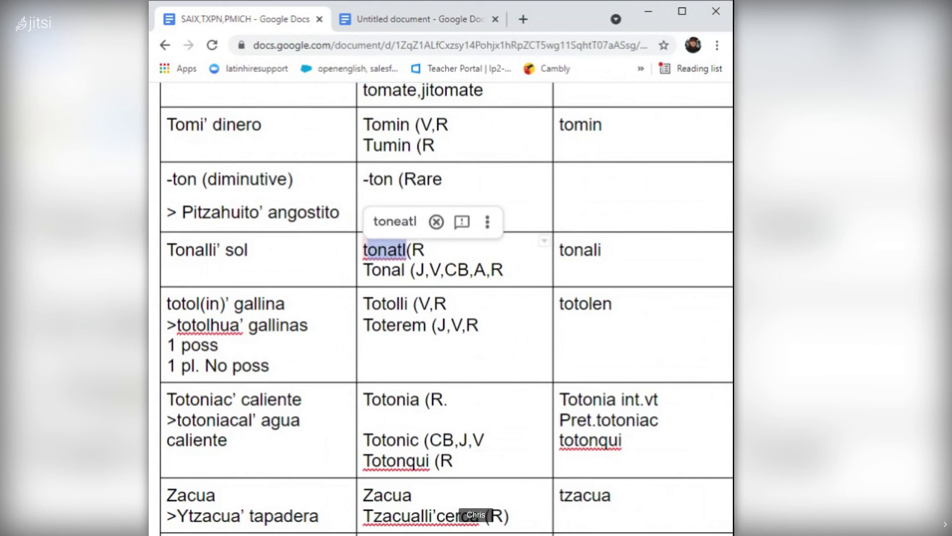
click(398, 250)
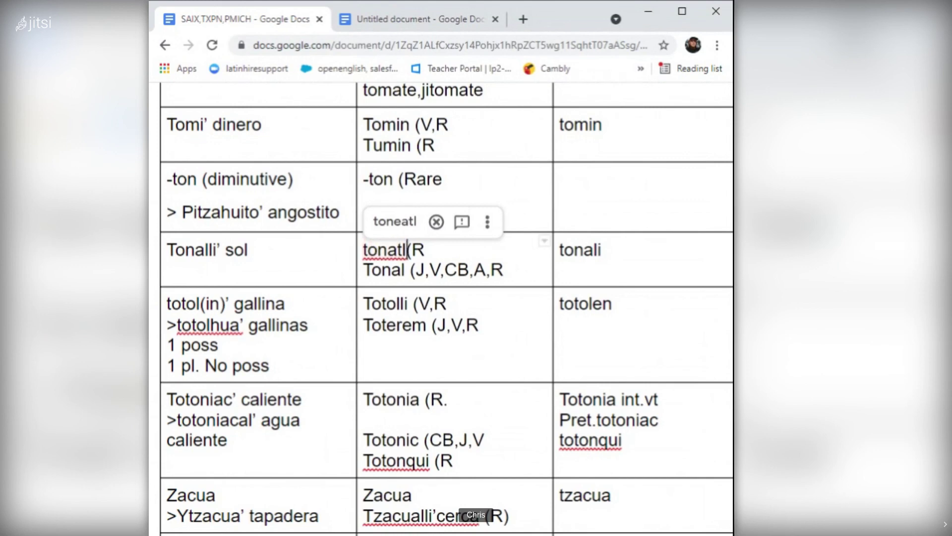
key(shift+Left)
key(shift+Left)
key(shift+Left)
key(shift+Right)
key(shift+Right)
key(shift+Right)
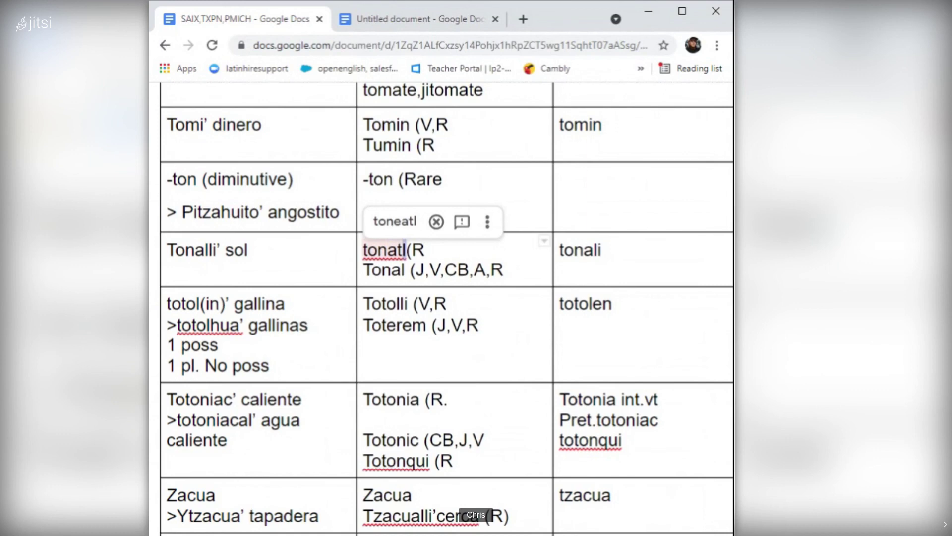
key(shift+Left)
key(Left)
drag(458, 269, 503, 270)
key(shift+Left)
key(shift+Left)
key(shift+Left)
key(shift+Left)
key(shift+Left)
key(shift+Left)
key(shift+Left)
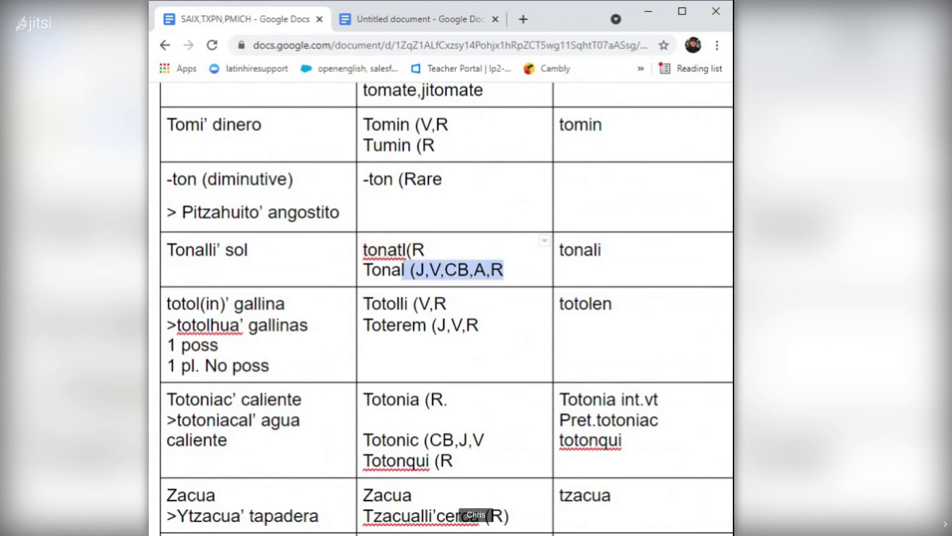
key(shift+Left)
key(shift+Left)
key(shift+Left)
key(shift+Left)
key(shift+Left)
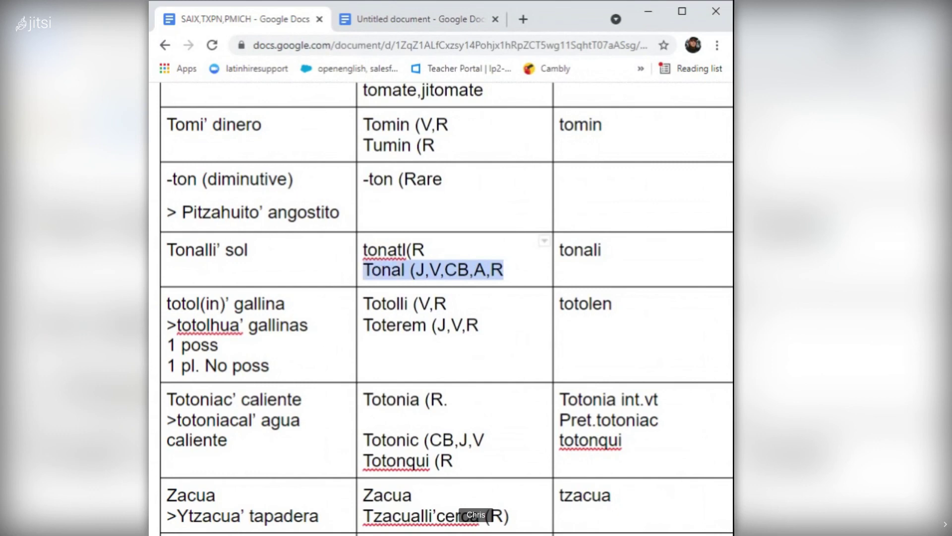
key(shift+Right)
key(shift+Right)
key(shift+Right)
key(shift+Right)
key(shift+Right)
key(shift+Right)
key(shift+Right)
key(shift+Right)
key(shift+Right)
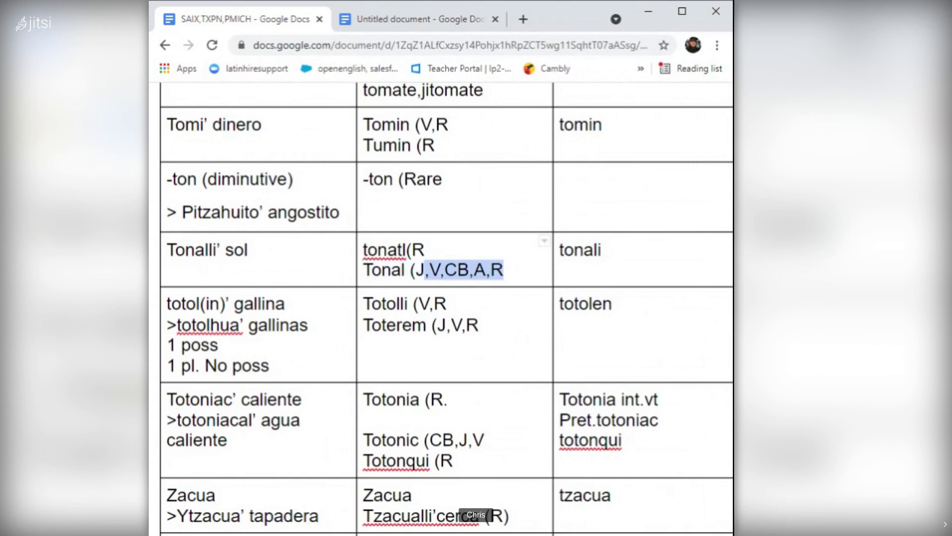
click(425, 249)
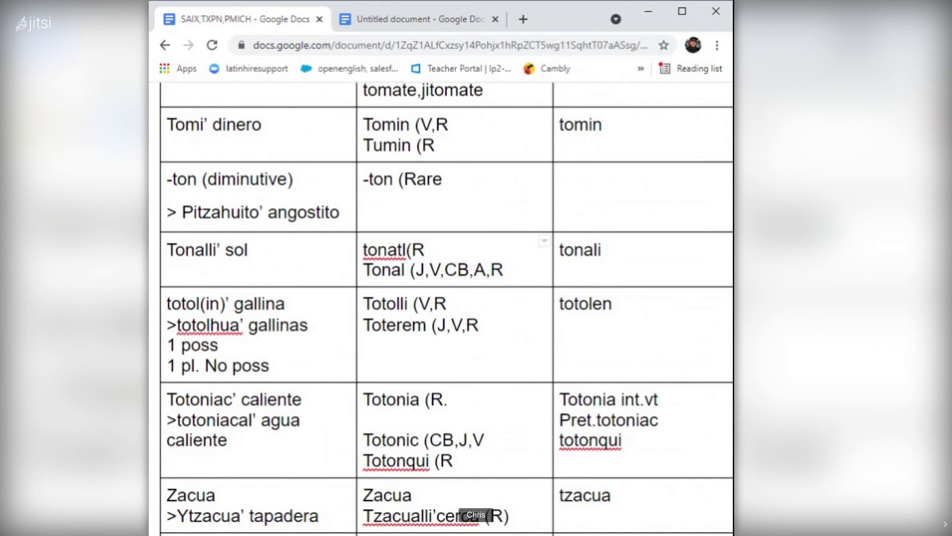
click(408, 249)
key(shift+Left)
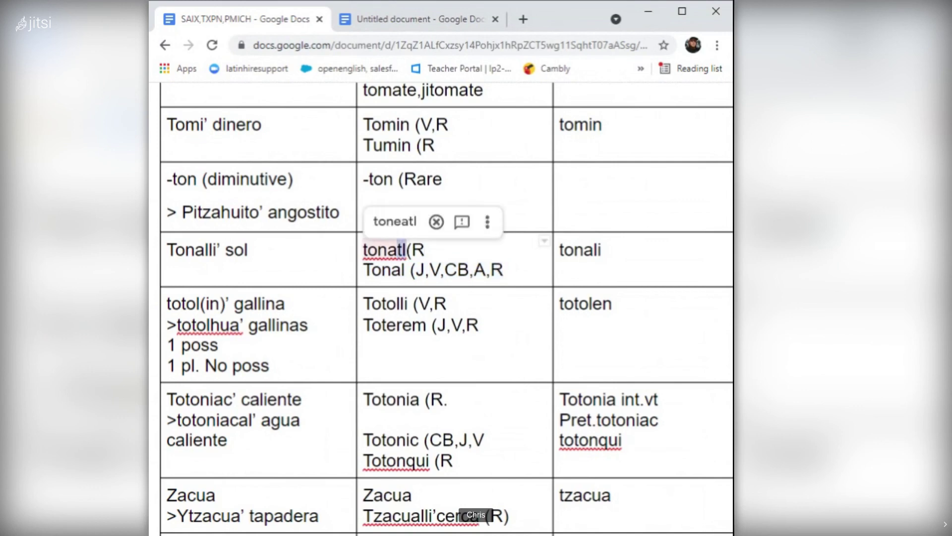
key(Right)
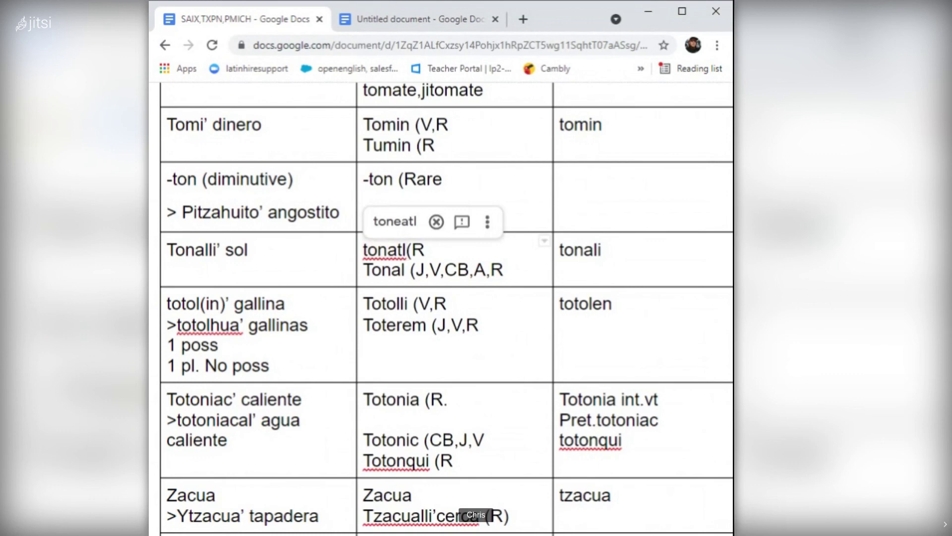
key(shift+Left)
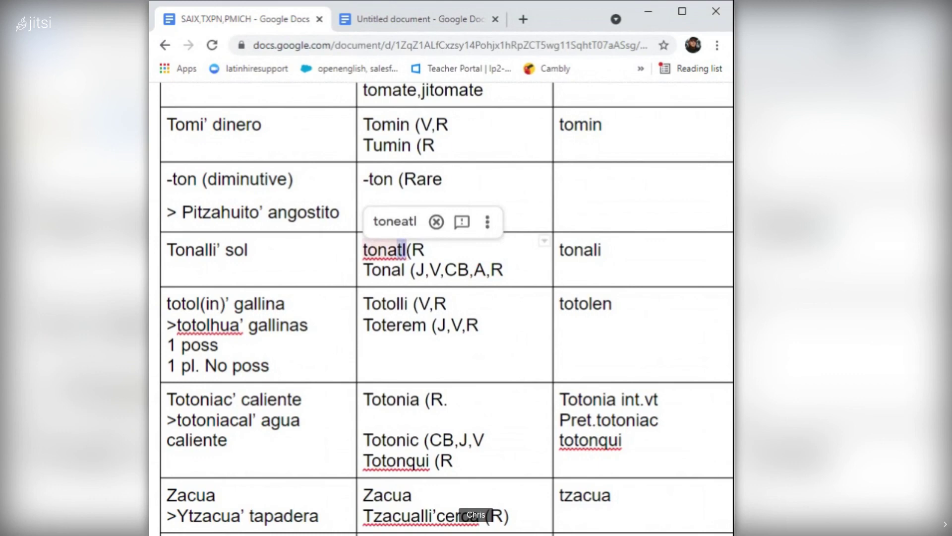
key(Left)
Scroll down to the table's last row, Zucuil' lodo.
scroll(445, 308, down, 1)
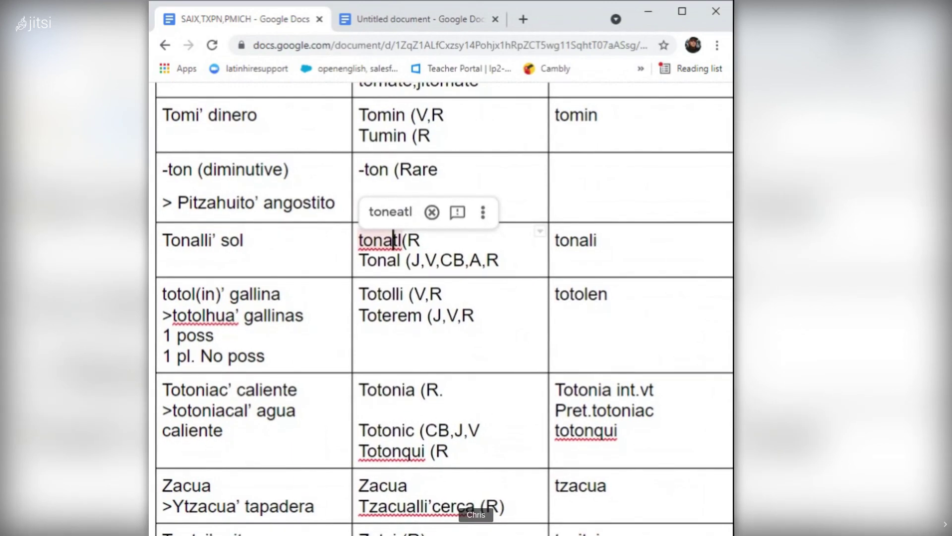
scroll(423, 315, down, 5)
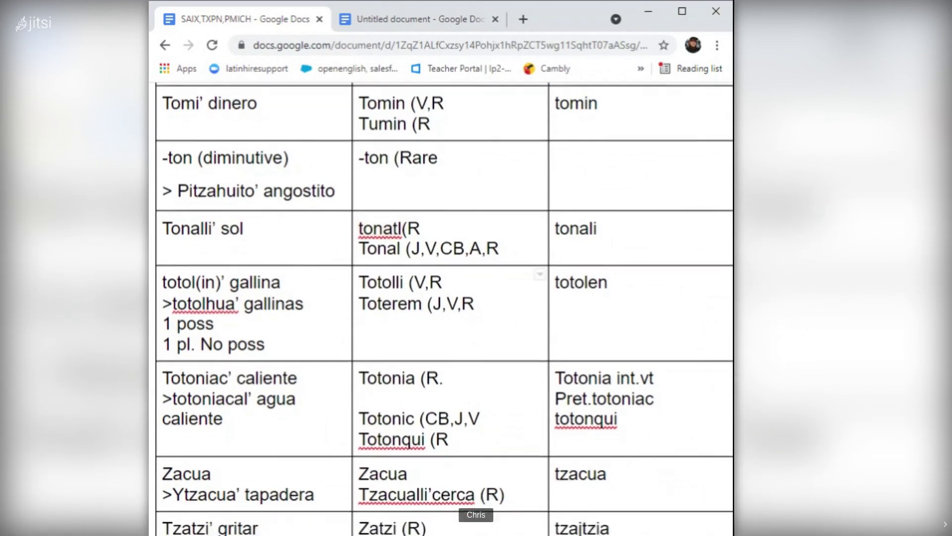
scroll(444, 308, down, 11)
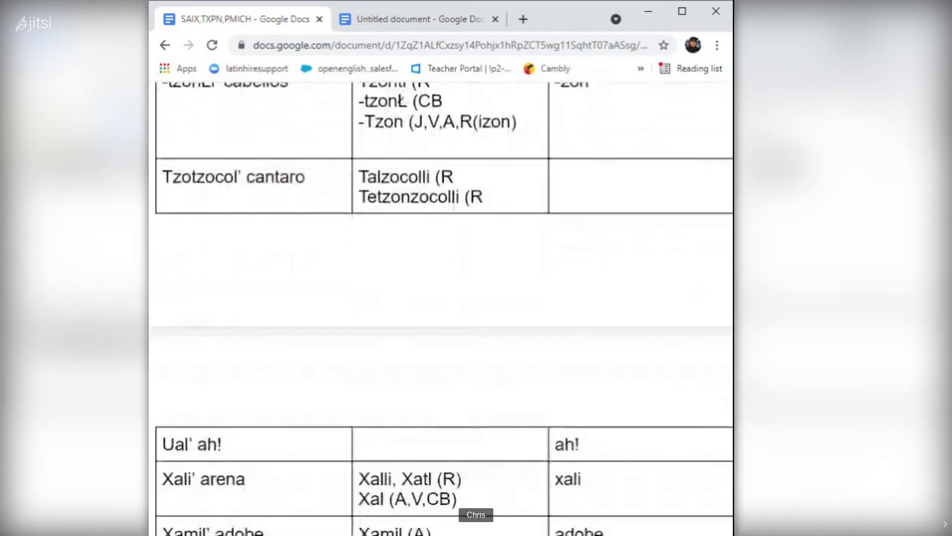
scroll(444, 307, down, 13)
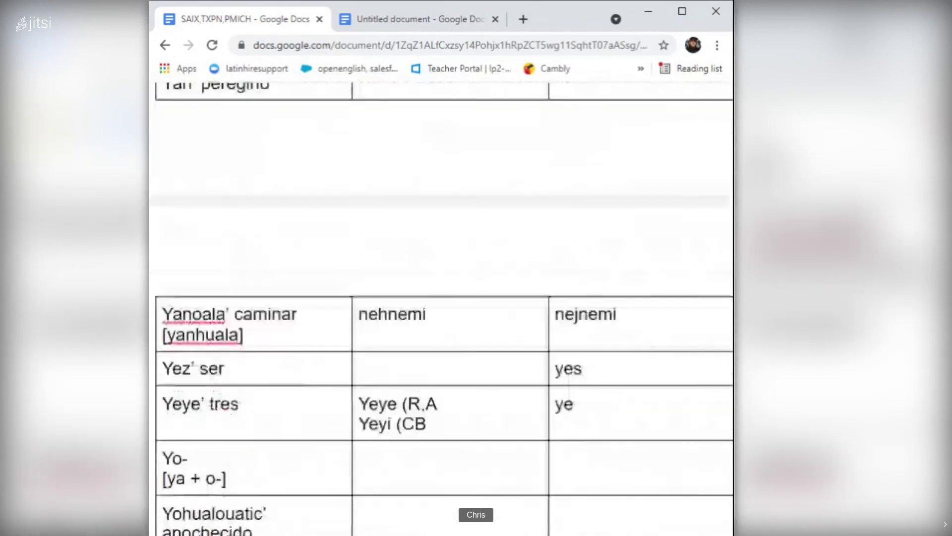
scroll(445, 307, down, 7)
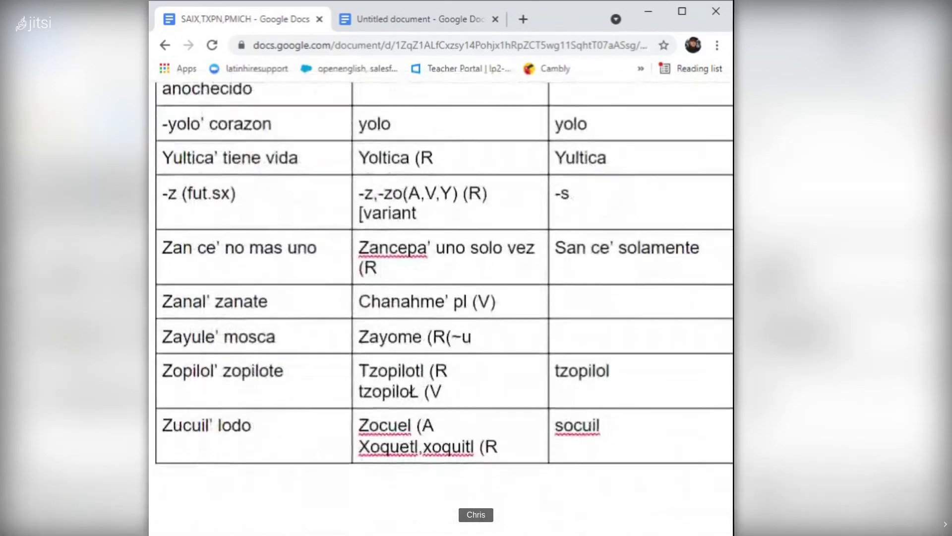
scroll(445, 307, down, 1)
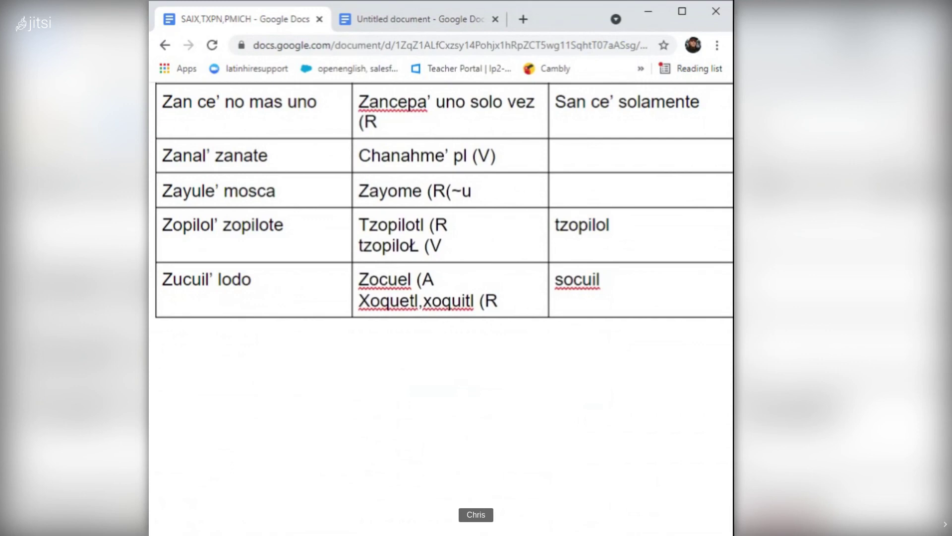
click(471, 300)
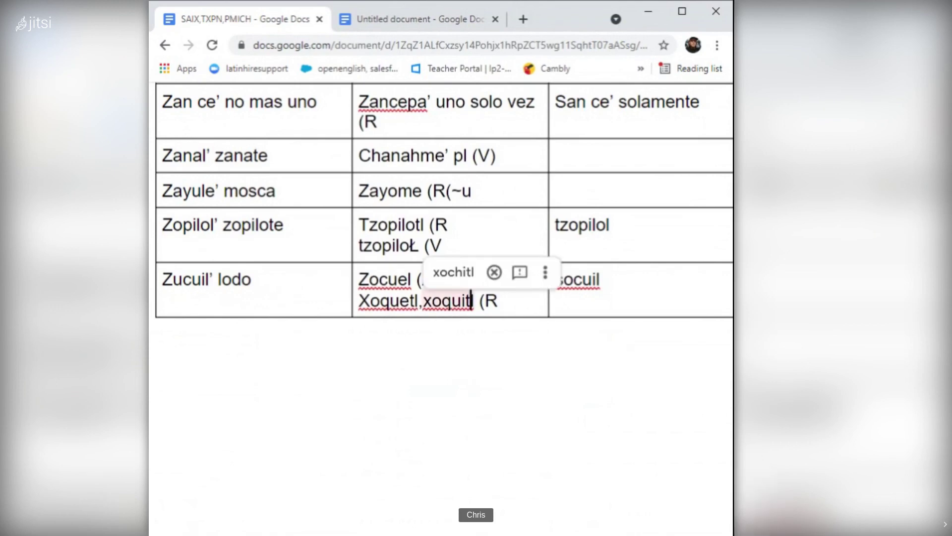
click(498, 300)
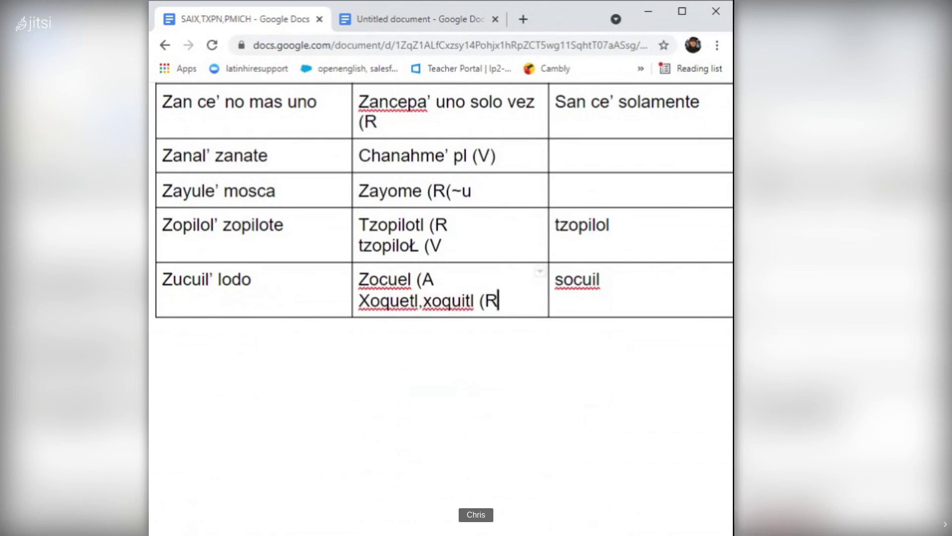
click(435, 279)
click(379, 279)
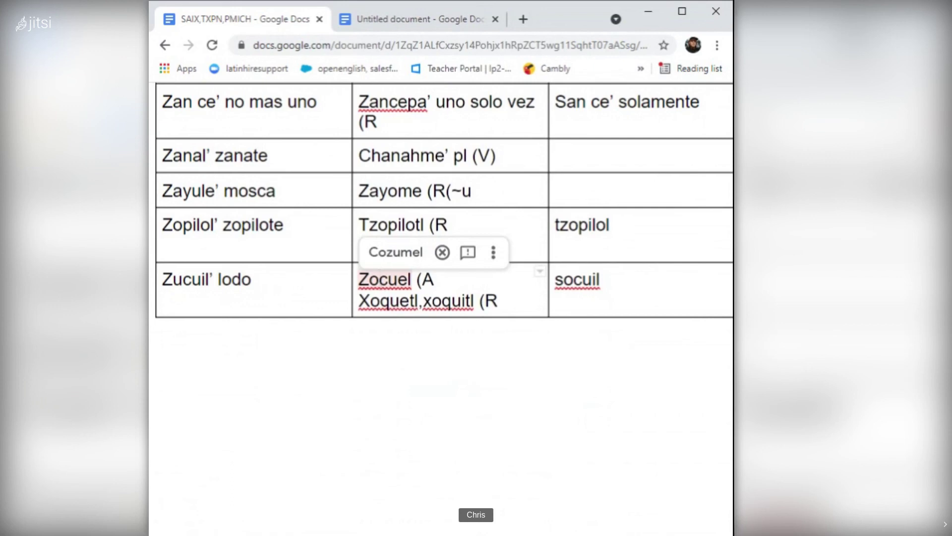
key(alt+Tab)
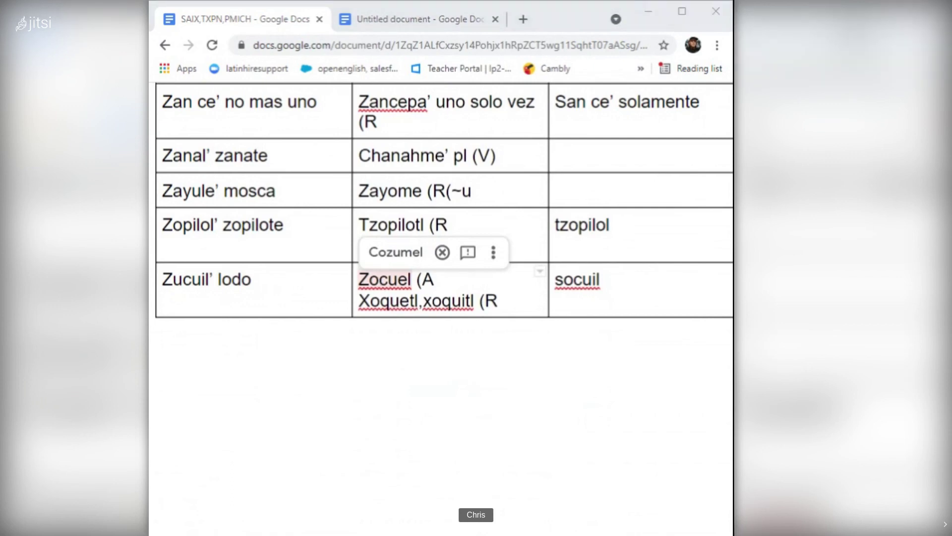